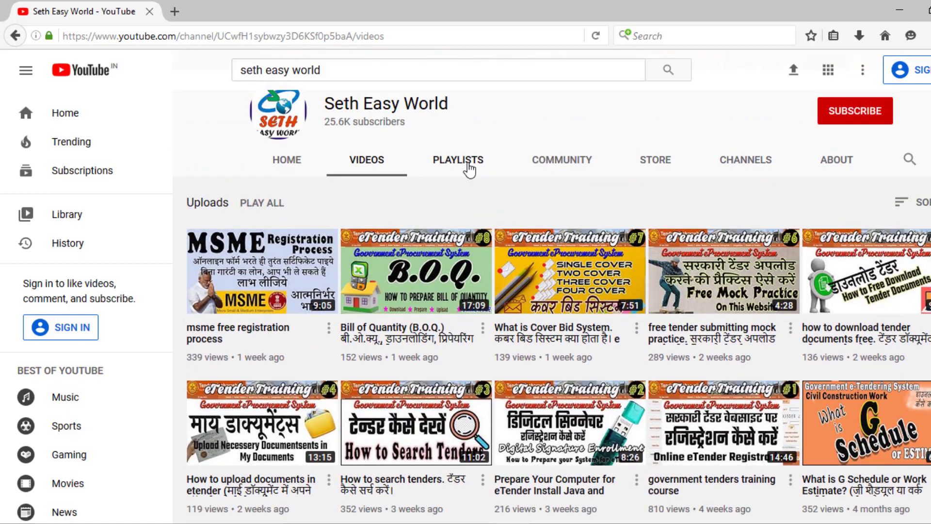
Step: Open the channel's eTender Training Course playlist and scroll down through its 13 videos
{"action": "left_click", "coordinate": [470, 166]}
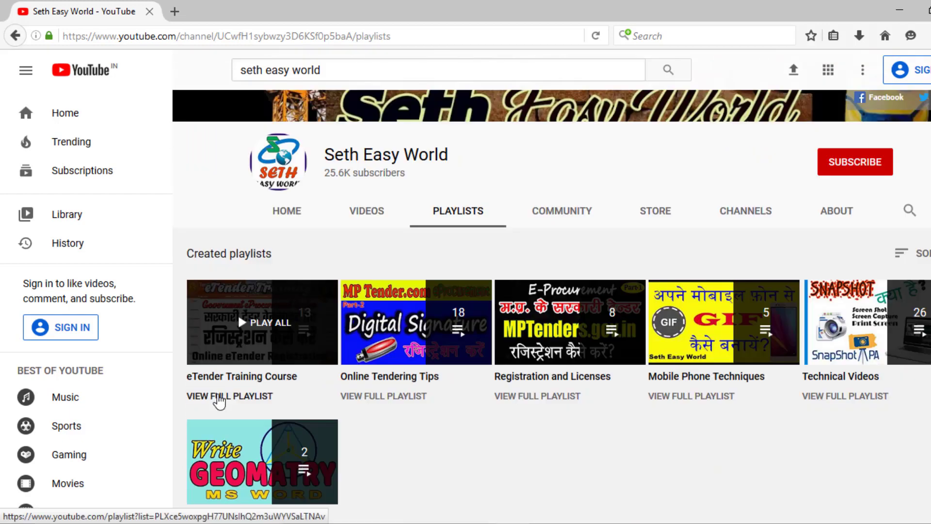
{"action": "left_click", "coordinate": [220, 396]}
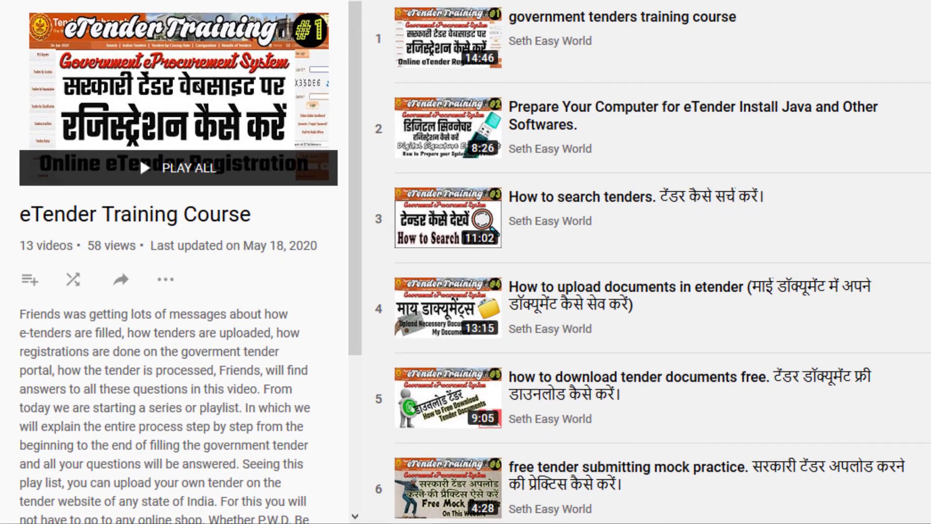
{"action": "scroll", "coordinate": [663, 261], "scroll_direction": "down", "scroll_amount": 3}
{"action": "scroll", "coordinate": [662, 262], "scroll_direction": "down", "scroll_amount": 5}
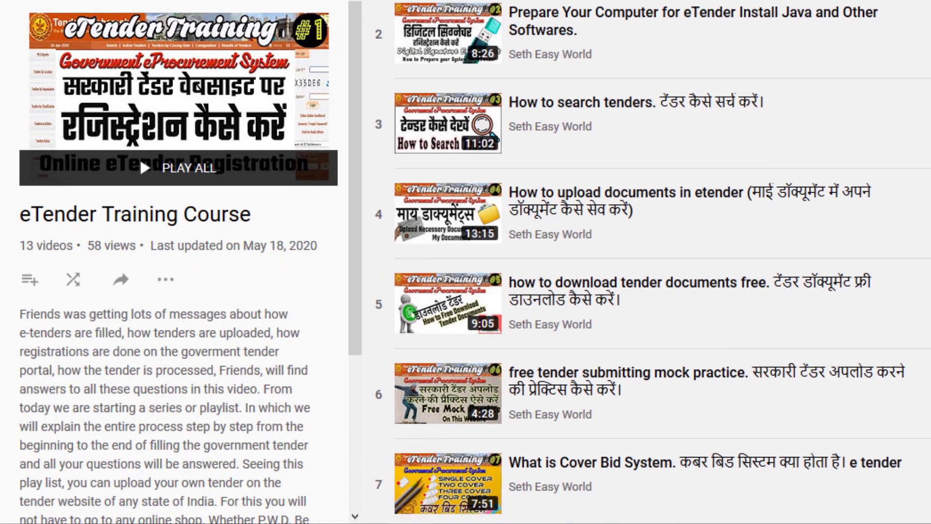
{"action": "scroll", "coordinate": [663, 262], "scroll_direction": "down", "scroll_amount": 7}
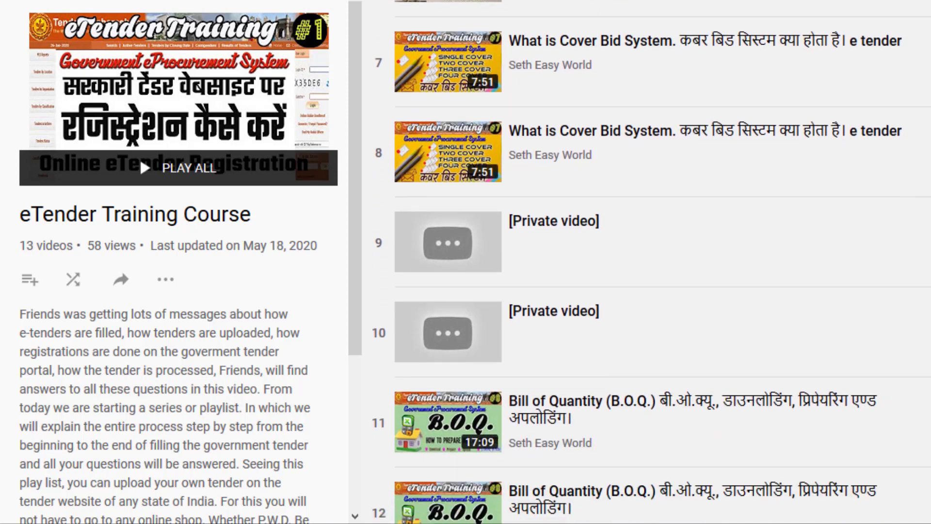
{"action": "scroll", "coordinate": [662, 262], "scroll_direction": "down", "scroll_amount": 2}
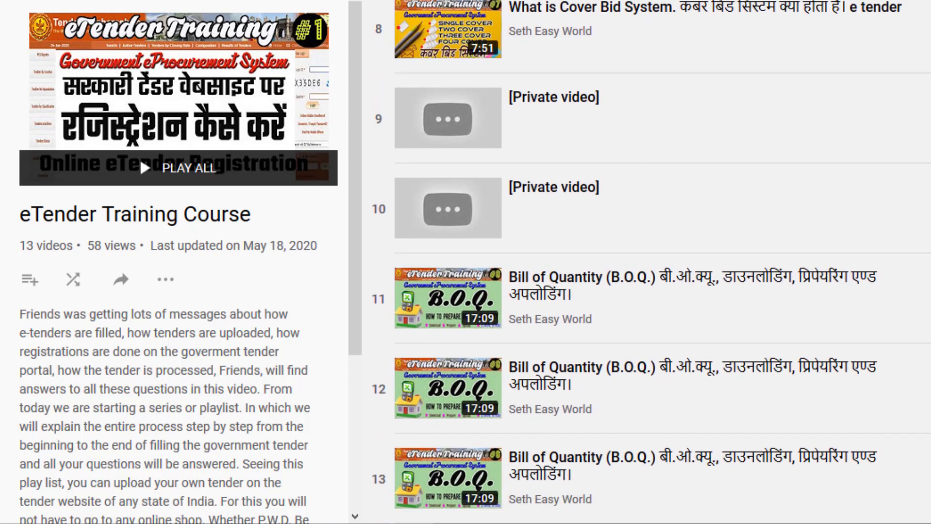
Step: Scroll back up to the top of the playlist's video list
{"action": "scroll", "coordinate": [662, 262], "scroll_direction": "up", "scroll_amount": 8}
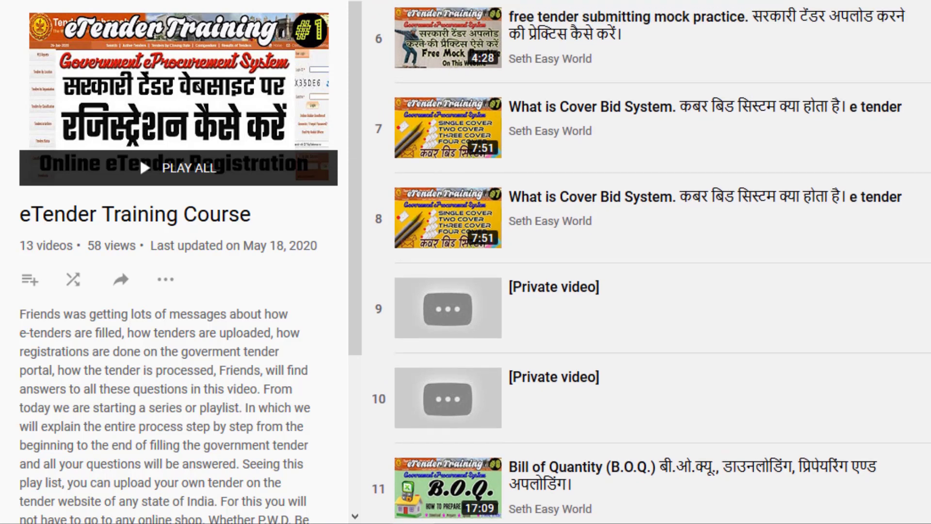
{"action": "scroll", "coordinate": [662, 262], "scroll_direction": "up", "scroll_amount": 3}
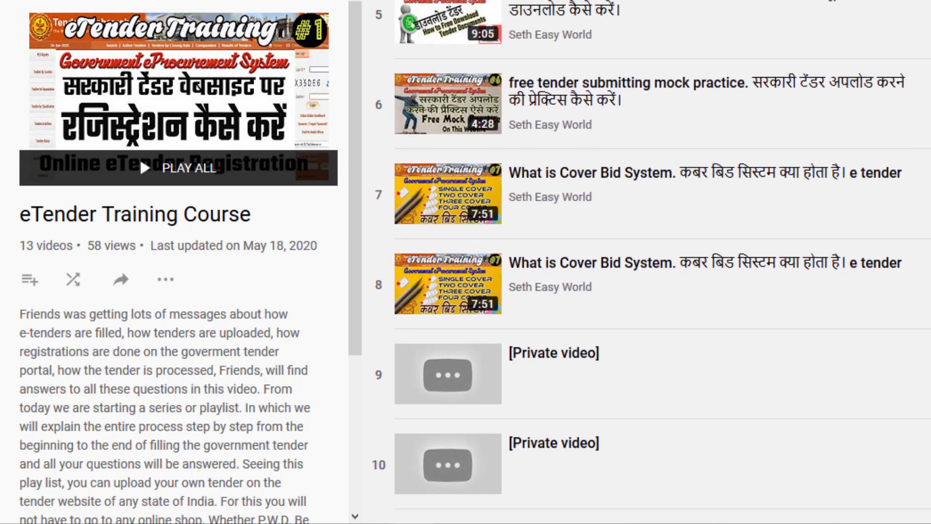
{"action": "scroll", "coordinate": [662, 262], "scroll_direction": "up", "scroll_amount": 3}
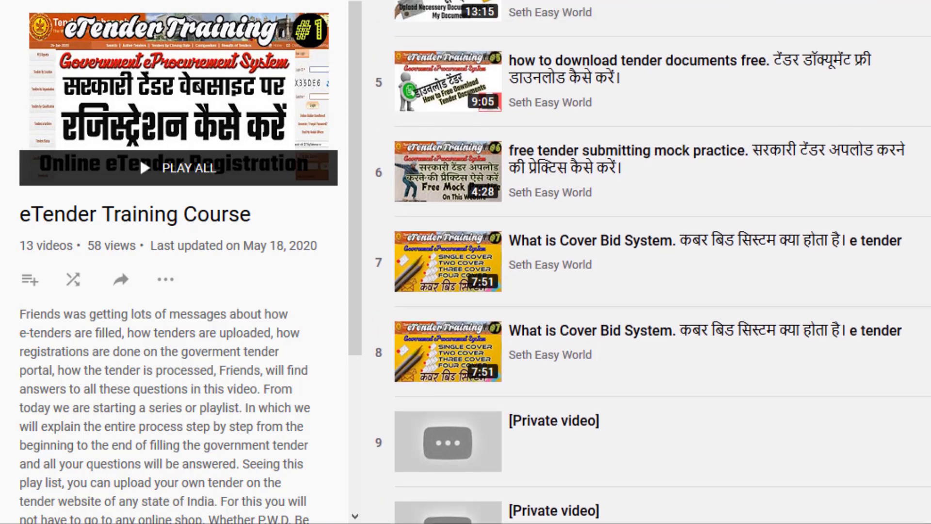
{"action": "scroll", "coordinate": [662, 262], "scroll_direction": "up", "scroll_amount": 1}
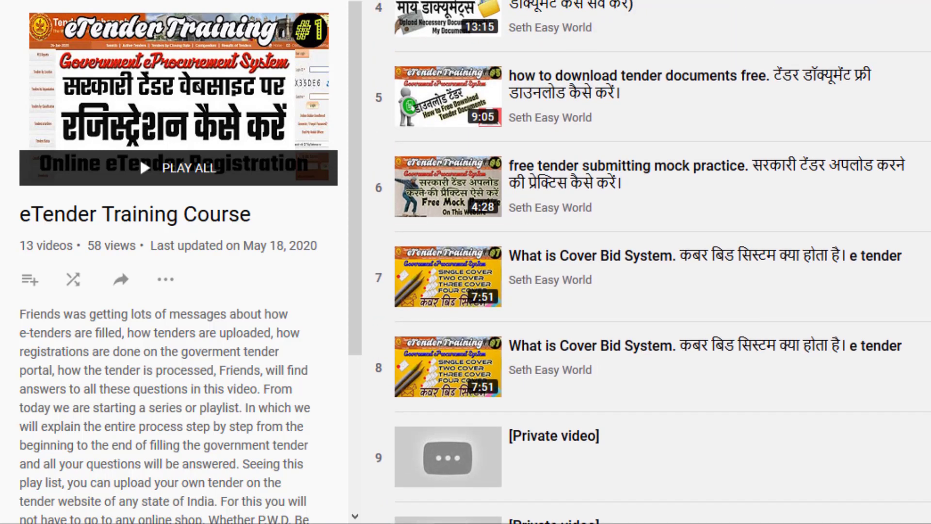
{"action": "scroll", "coordinate": [663, 262], "scroll_direction": "up", "scroll_amount": 3}
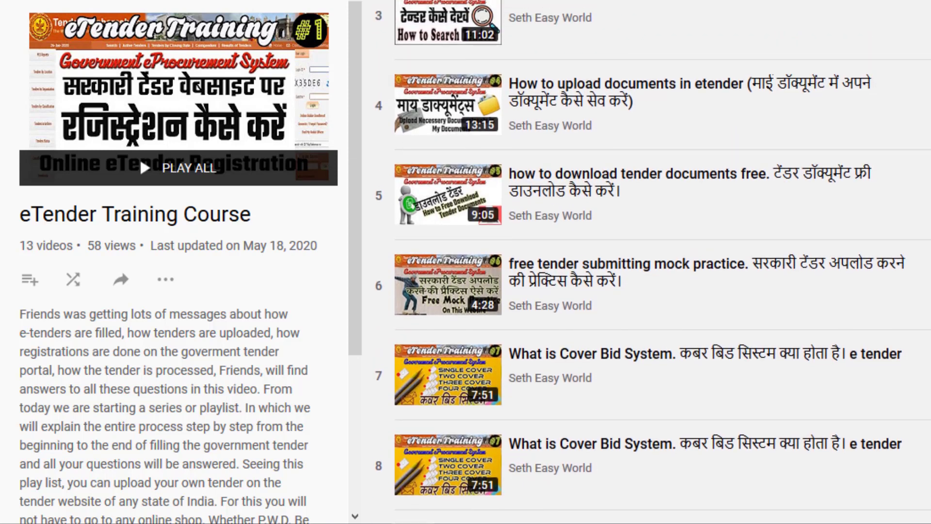
{"action": "scroll", "coordinate": [662, 261], "scroll_direction": "up", "scroll_amount": 5}
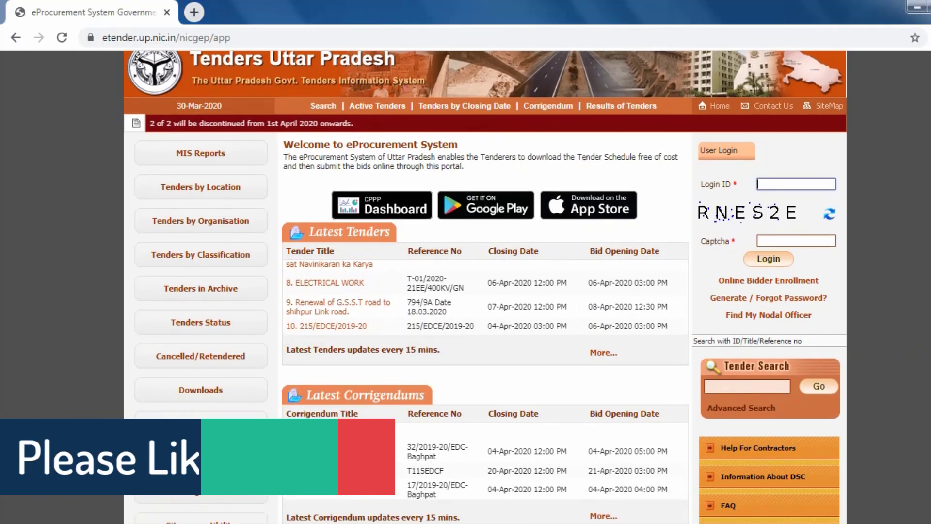
Step: Search the portal's tenders for Meerut
{"action": "scroll", "coordinate": [465, 286], "scroll_direction": "down", "scroll_amount": 3}
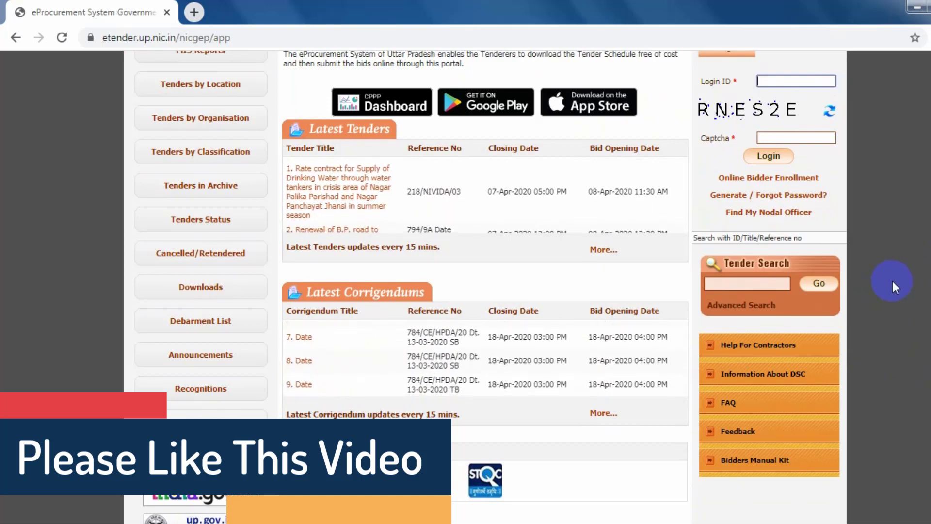
{"action": "left_click", "coordinate": [746, 282]}
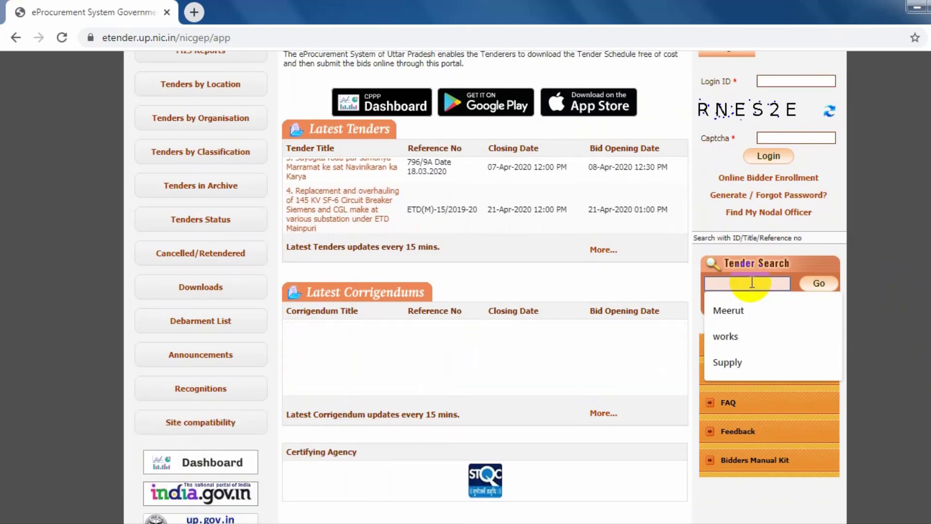
{"action": "left_click", "coordinate": [742, 309]}
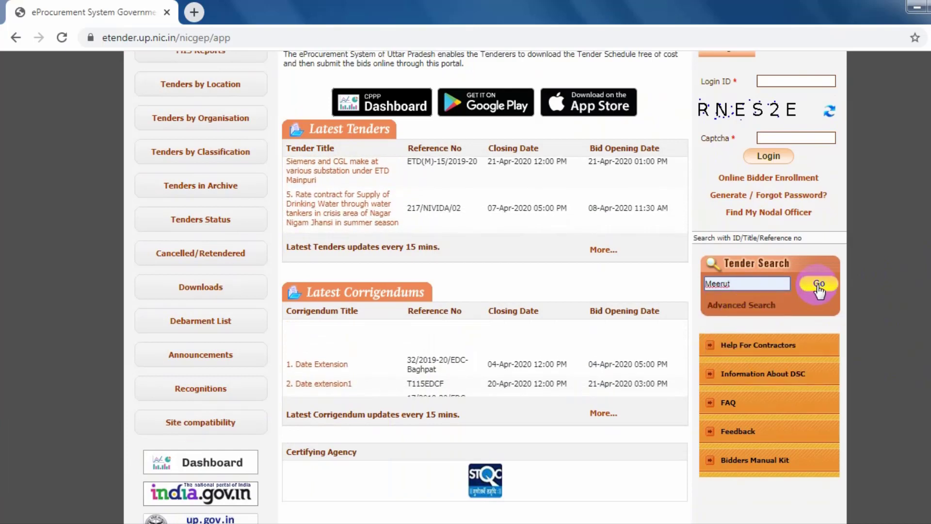
{"action": "left_click", "coordinate": [818, 286]}
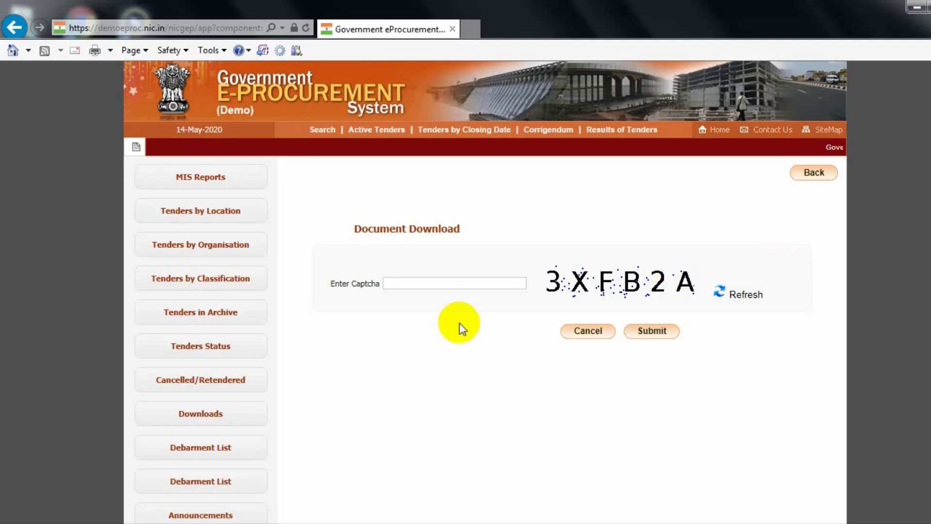
Step: Pass the captcha check and download the tender documents as a zip file
{"action": "type", "text": "3XF"}
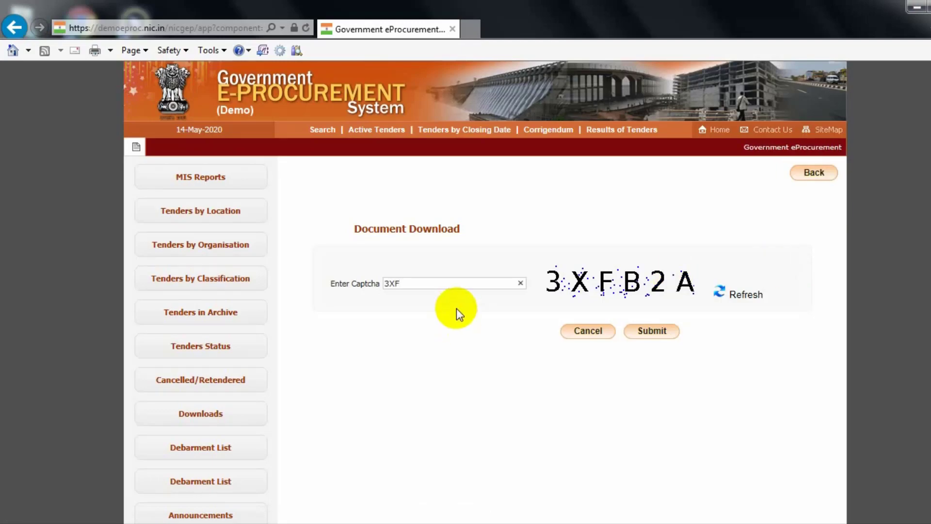
{"action": "type", "text": "B"}
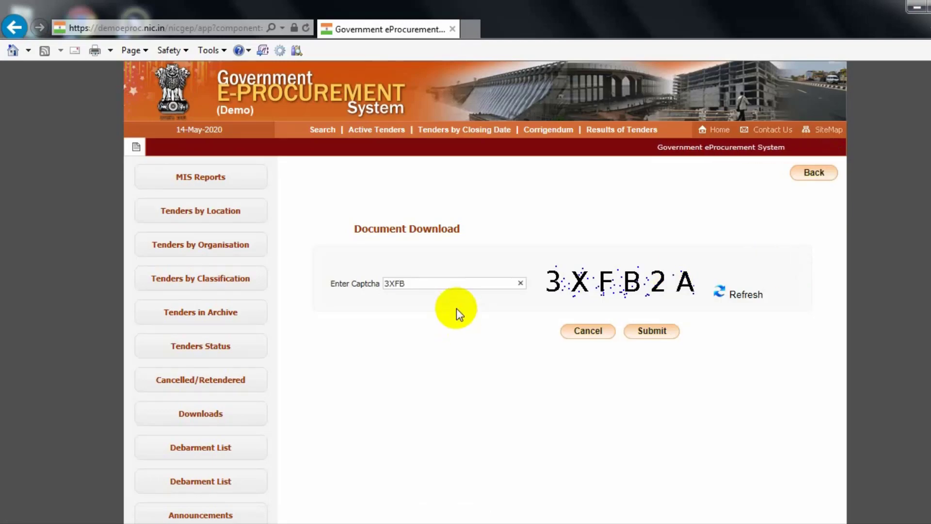
{"action": "type", "text": "2A"}
{"action": "left_click", "coordinate": [649, 330]}
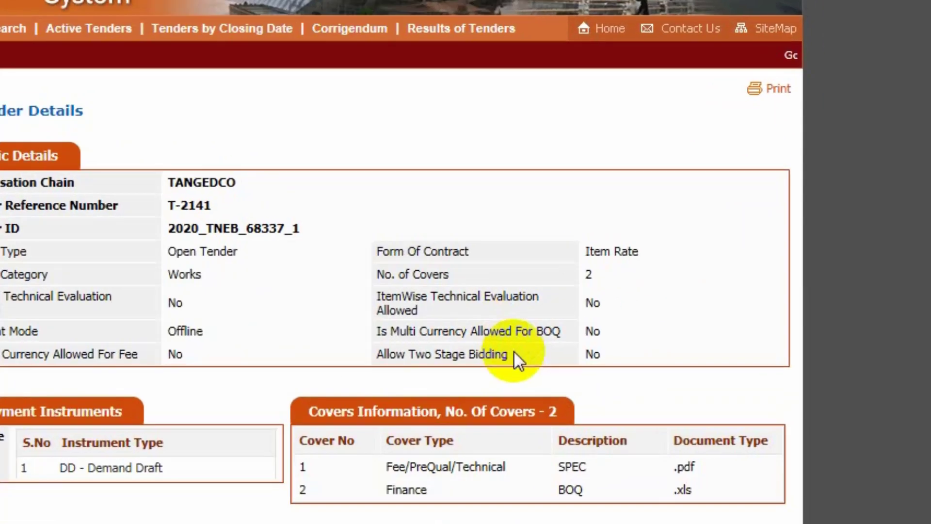
{"action": "scroll", "coordinate": [513, 350], "scroll_direction": "down", "scroll_amount": 10}
{"action": "left_click", "coordinate": [477, 160]}
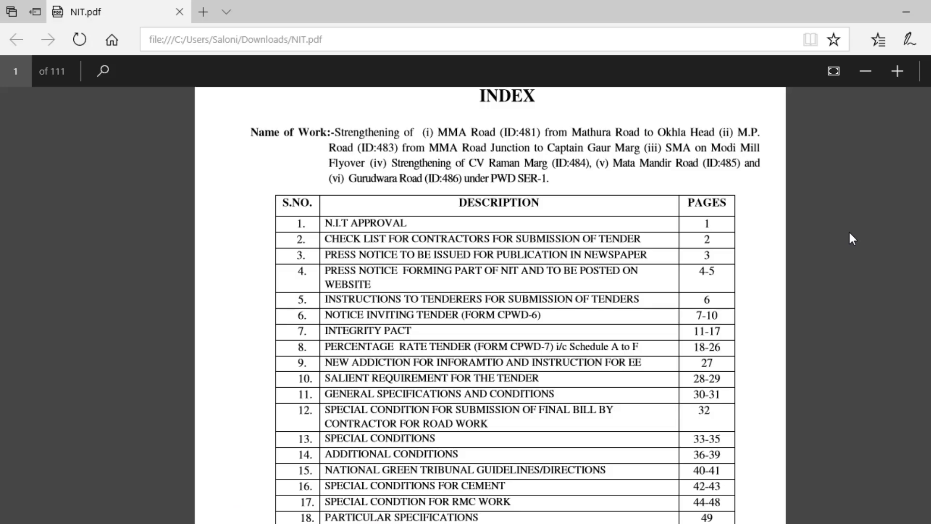
Step: Scroll through NIT.pdf's index, notice inviting e-tender and press notice pages
{"action": "scroll", "coordinate": [851, 238], "scroll_direction": "down", "scroll_amount": 5}
{"action": "scroll", "coordinate": [850, 234], "scroll_direction": "down", "scroll_amount": 7}
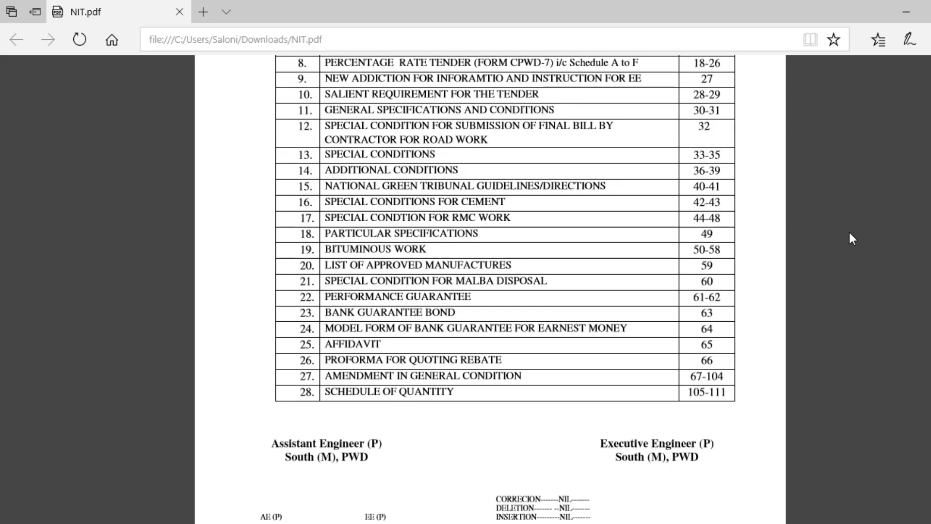
{"action": "scroll", "coordinate": [849, 233], "scroll_direction": "down", "scroll_amount": 7}
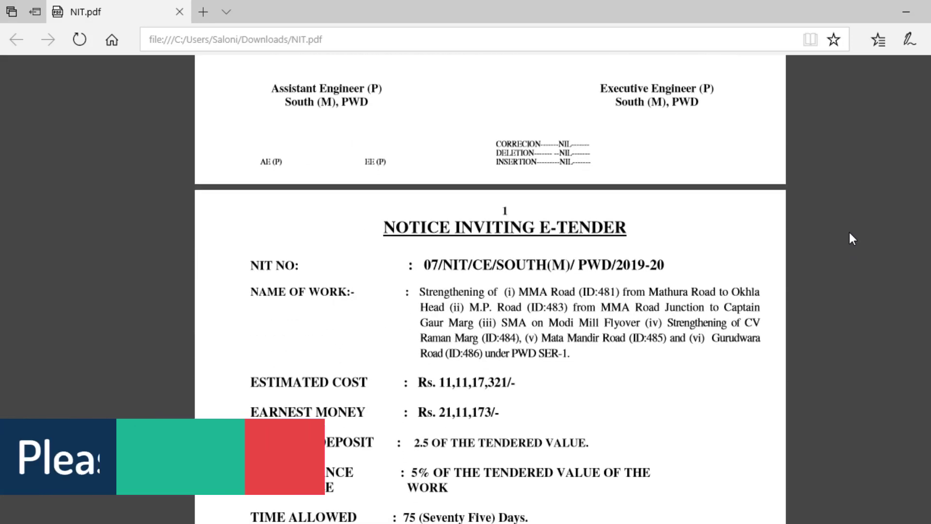
{"action": "scroll", "coordinate": [849, 233], "scroll_direction": "down", "scroll_amount": 10}
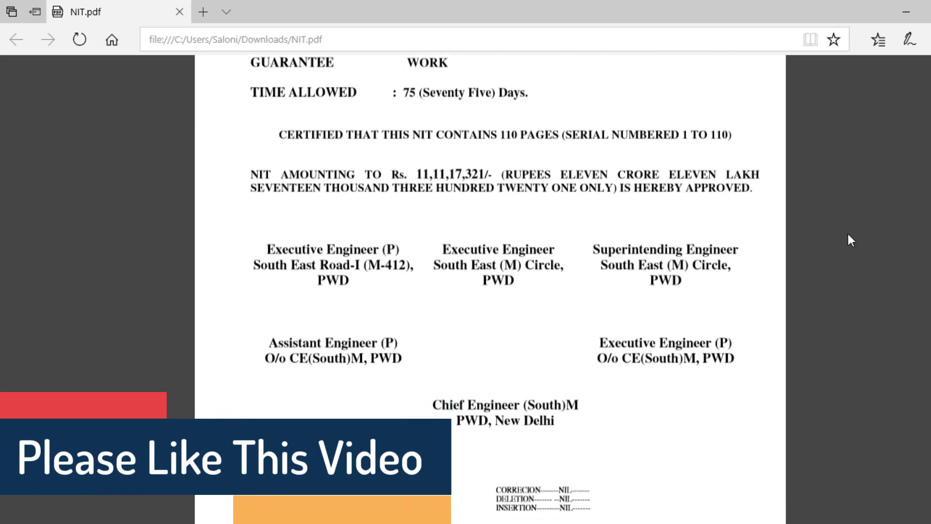
{"action": "scroll", "coordinate": [849, 240], "scroll_direction": "down", "scroll_amount": 5}
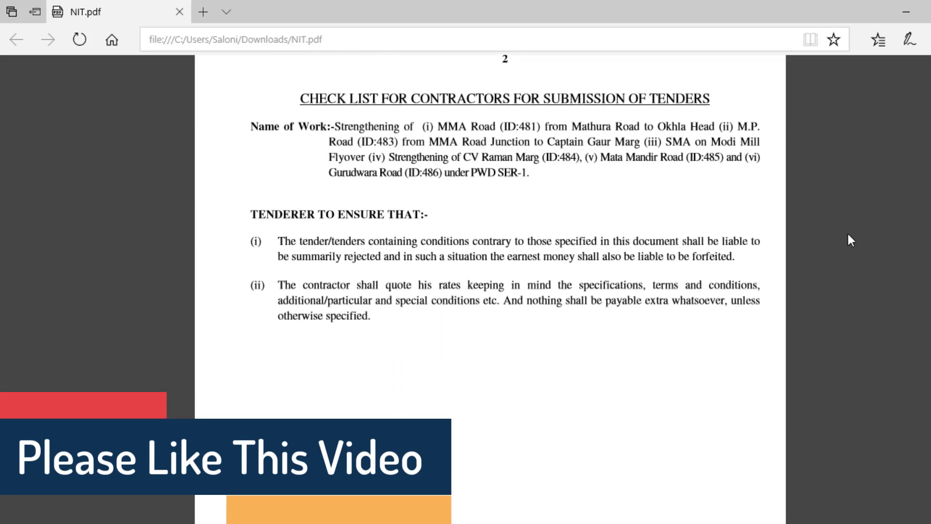
{"action": "scroll", "coordinate": [849, 242], "scroll_direction": "down", "scroll_amount": 9}
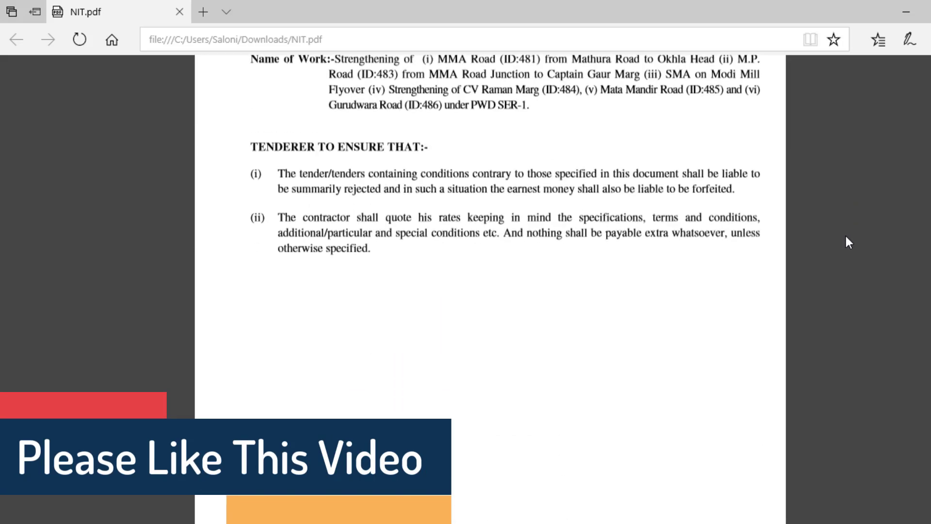
{"action": "scroll", "coordinate": [848, 242], "scroll_direction": "down", "scroll_amount": 12}
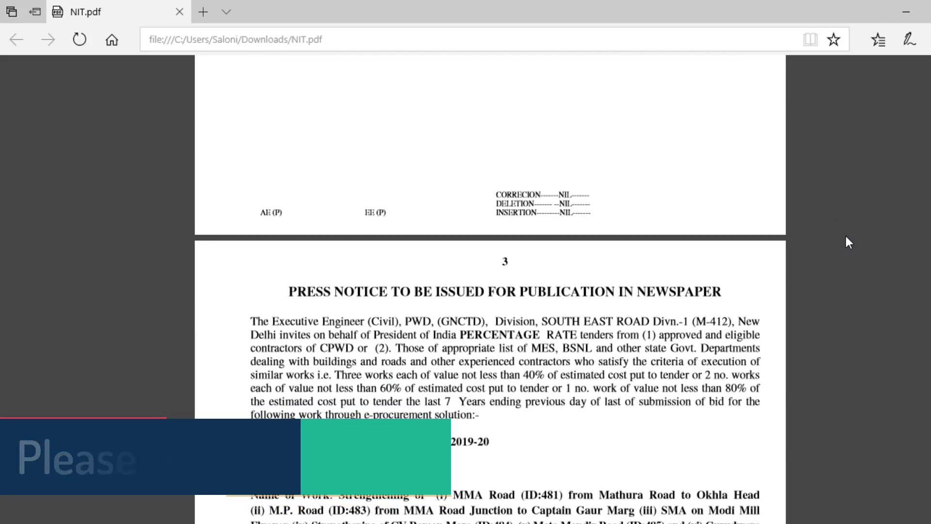
{"action": "scroll", "coordinate": [845, 237], "scroll_direction": "down", "scroll_amount": 10}
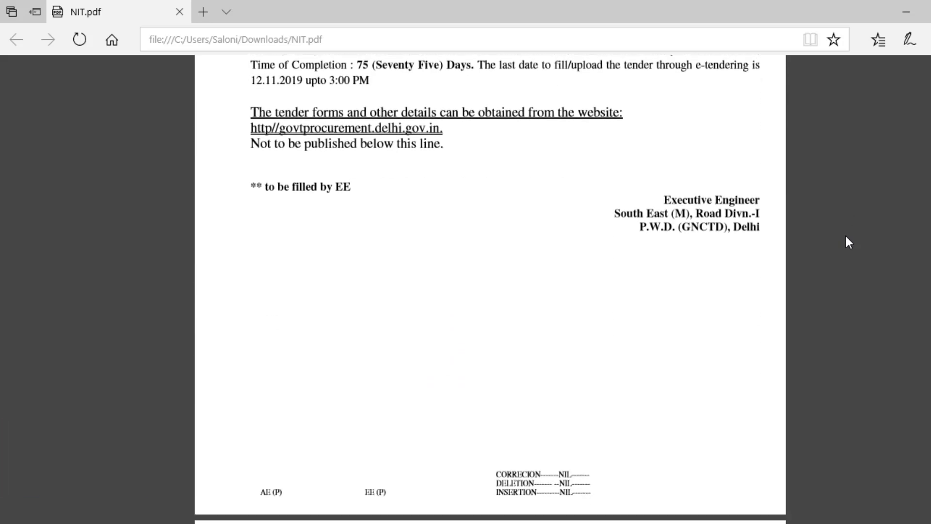
{"action": "scroll", "coordinate": [846, 238], "scroll_direction": "down", "scroll_amount": 7}
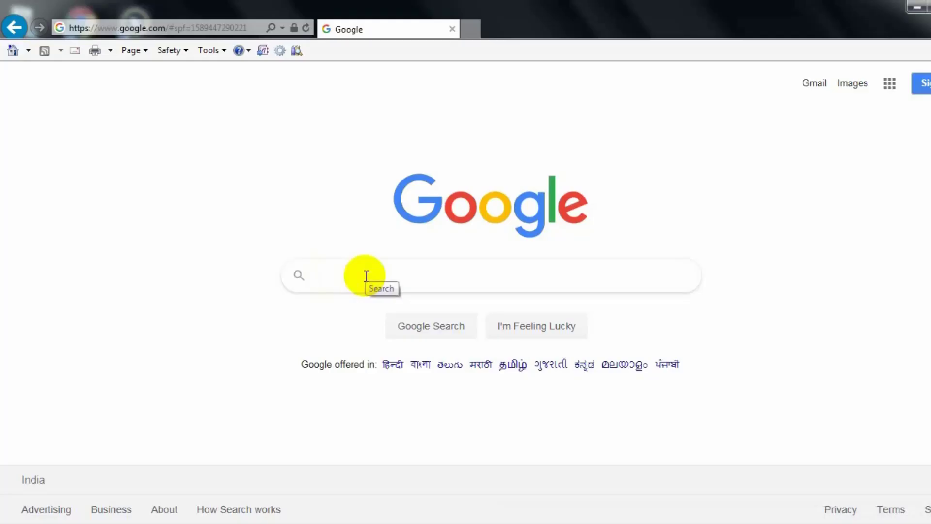
Step: Search the web for 'demoeproc' and go to the New Demo eProcurement System home page
{"action": "left_click", "coordinate": [364, 274]}
{"action": "type", "text": "demoeproc"}
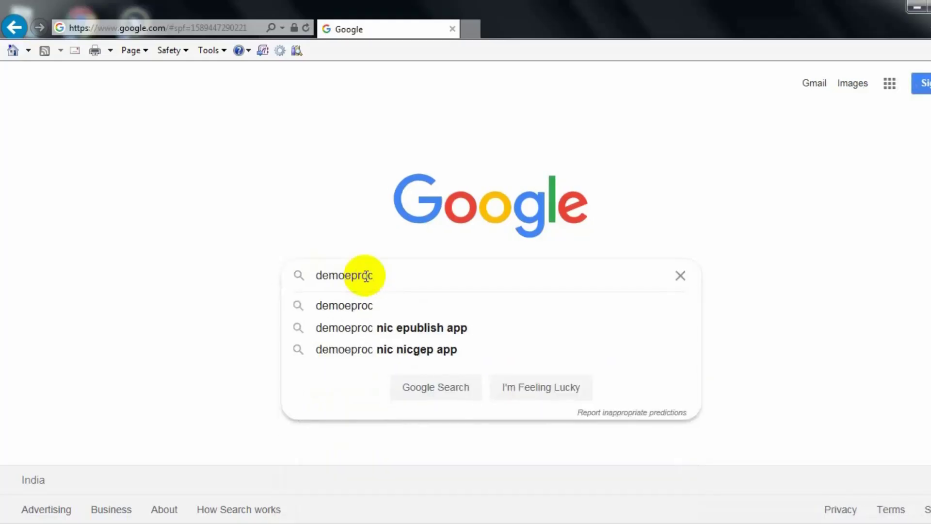
{"action": "key", "text": "Return"}
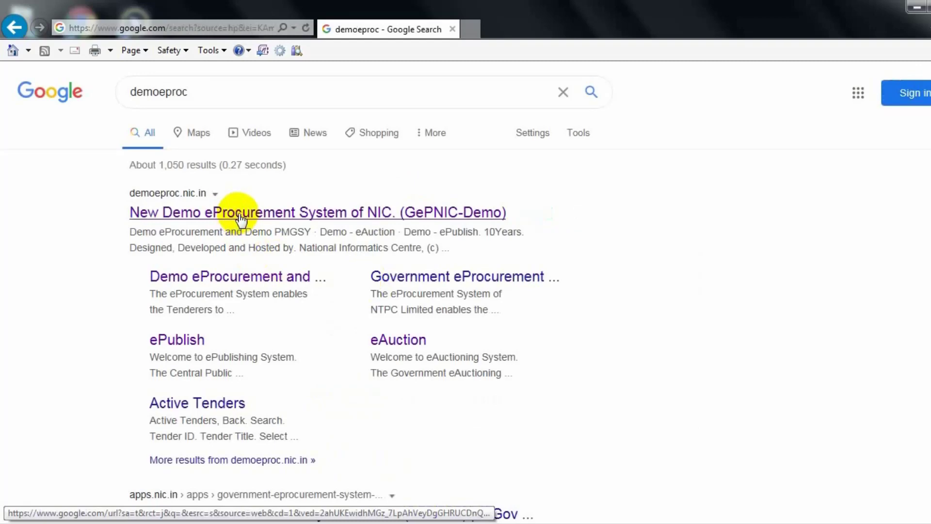
{"action": "left_click", "coordinate": [241, 219]}
{"action": "left_click", "coordinate": [491, 237]}
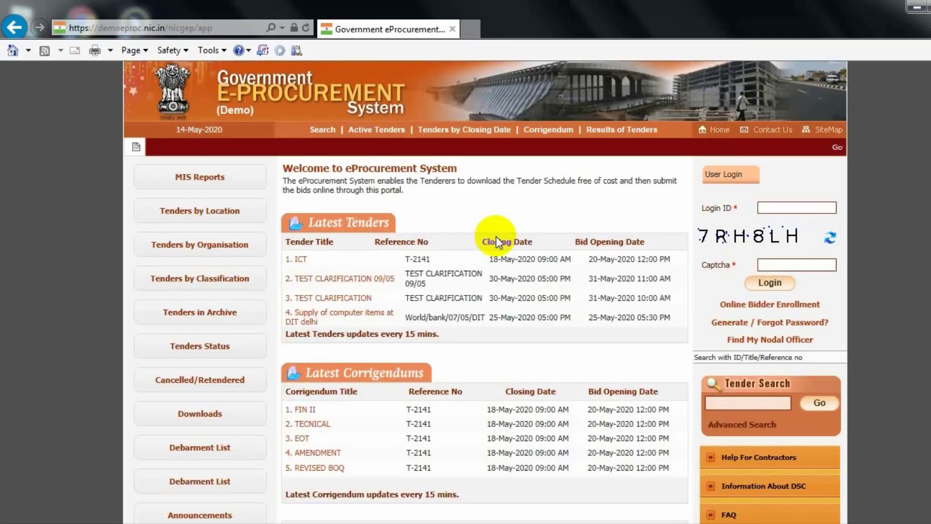
Step: Open a Latest Tenders entry's details, select its Tender ID, and open NIT.pdf from work_241571.zip
{"action": "left_click", "coordinate": [443, 276]}
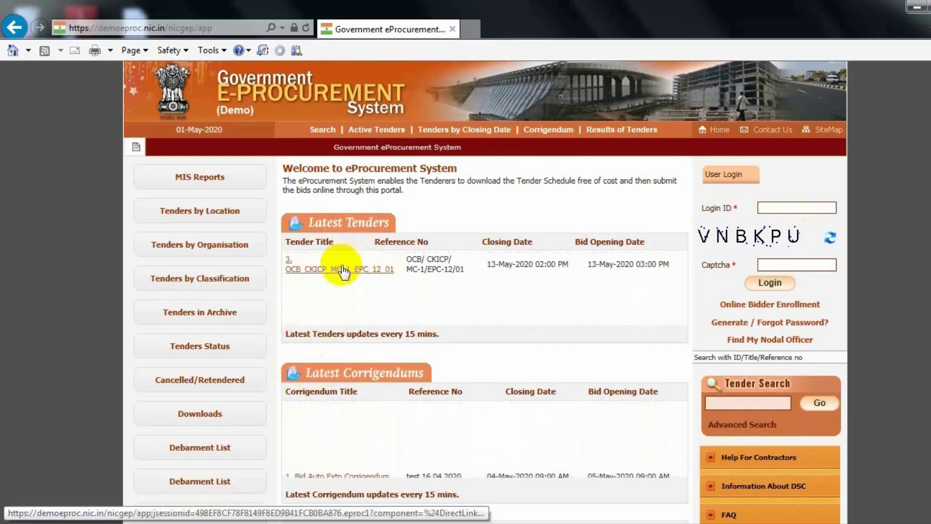
{"action": "left_click", "coordinate": [342, 269]}
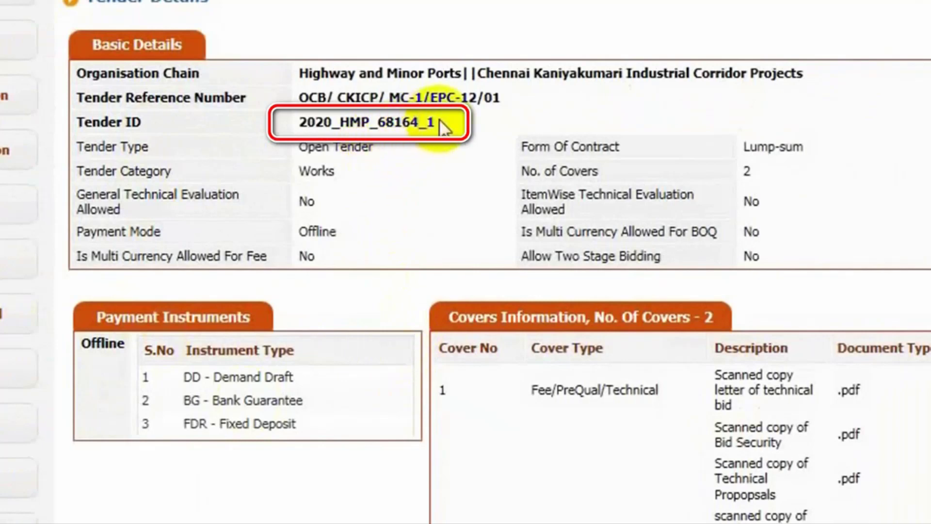
{"action": "left_click_drag", "start_coordinate": [437, 121], "coordinate": [289, 125]}
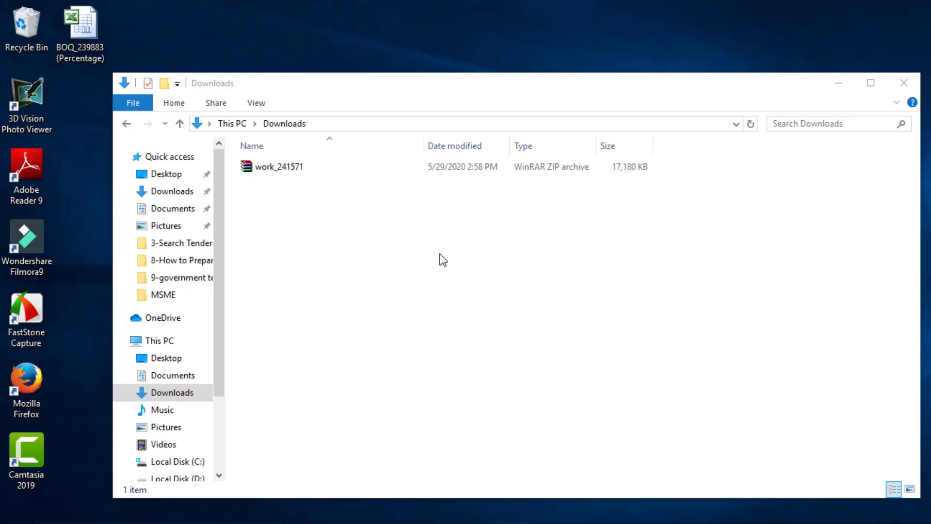
{"action": "double_click", "coordinate": [264, 170]}
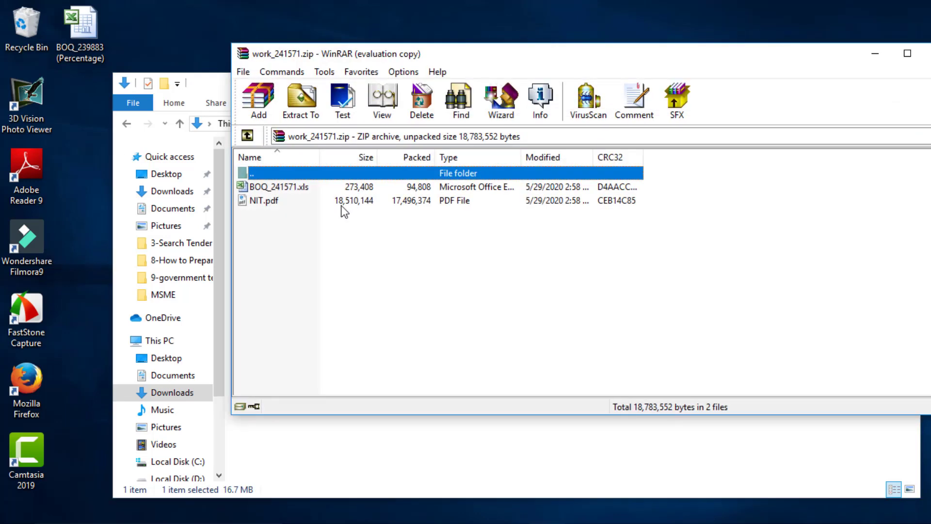
{"action": "double_click", "coordinate": [292, 207]}
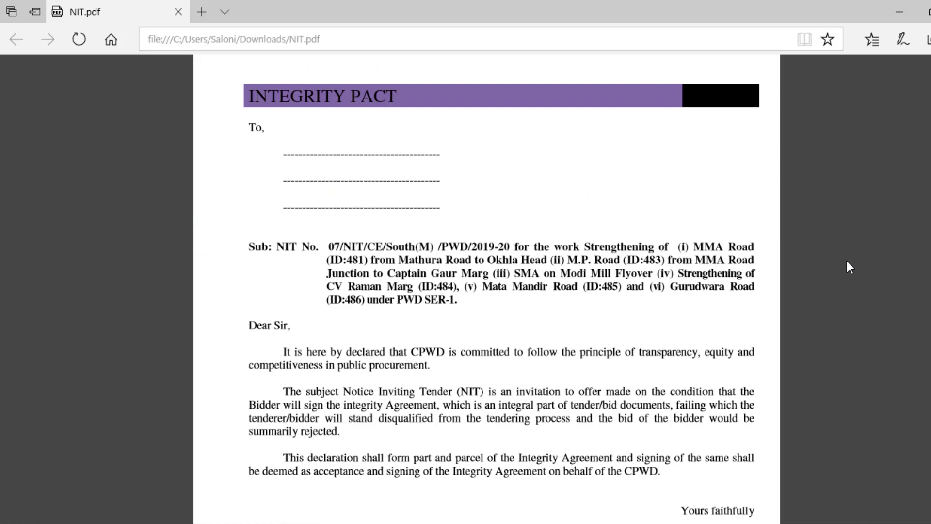
Step: Read NIT.pdf from the Integrity Pact through page 19's Rs. 21,11,173/- earnest money
{"action": "scroll", "coordinate": [849, 266], "scroll_direction": "down", "scroll_amount": 1}
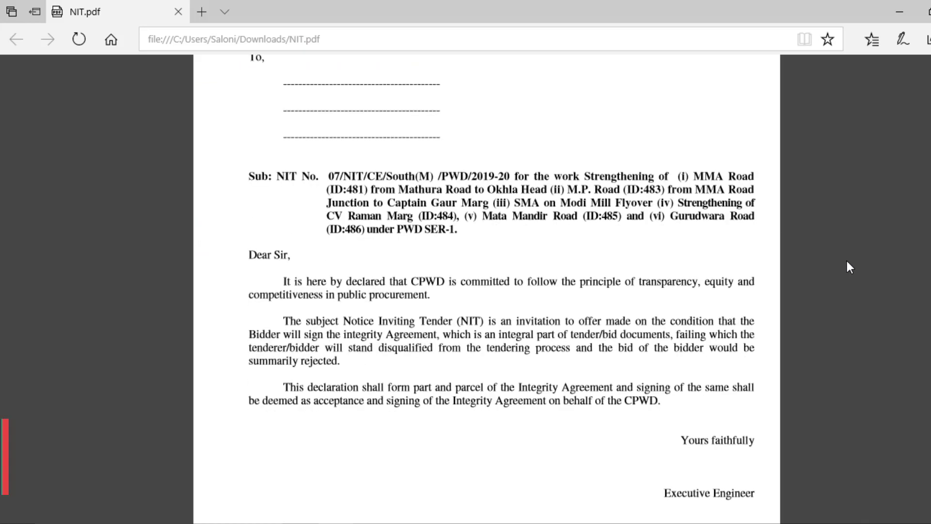
{"action": "scroll", "coordinate": [847, 264], "scroll_direction": "down", "scroll_amount": 3}
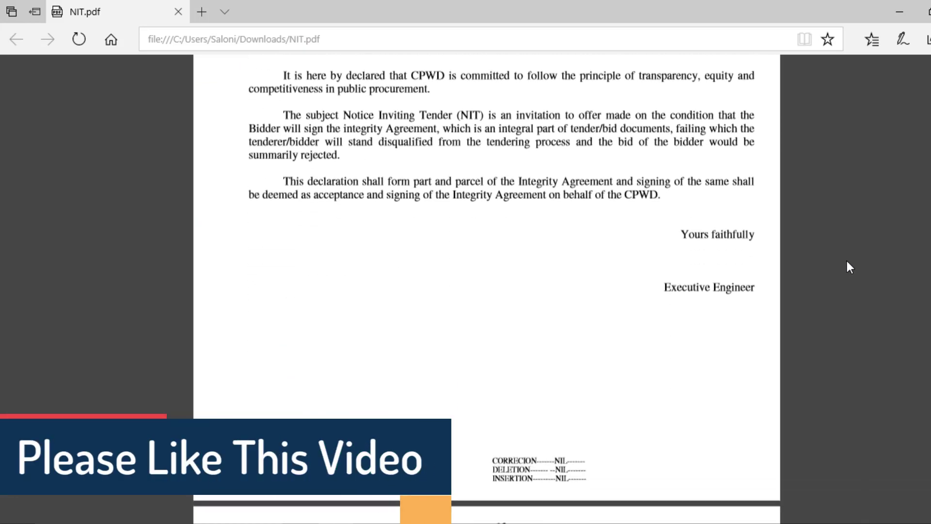
{"action": "scroll", "coordinate": [849, 267], "scroll_direction": "down", "scroll_amount": 5}
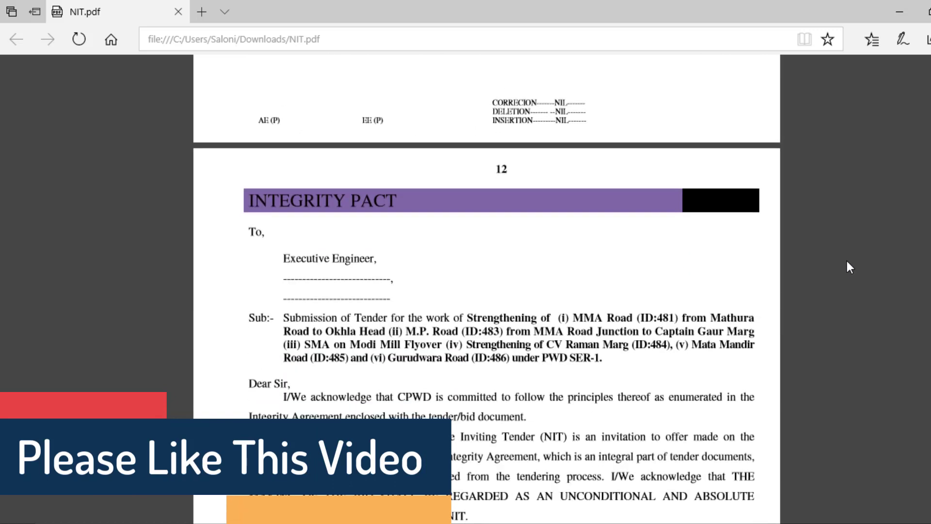
{"action": "scroll", "coordinate": [847, 262], "scroll_direction": "down", "scroll_amount": 2}
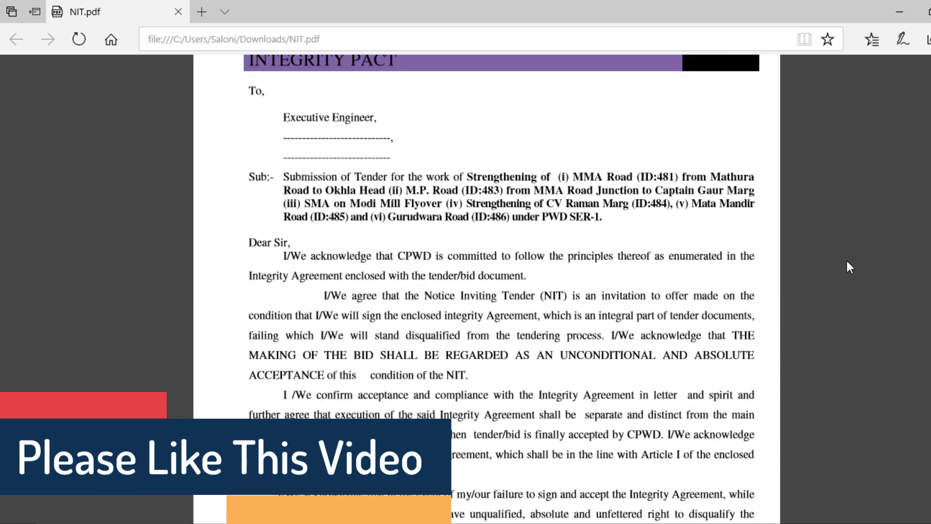
{"action": "scroll", "coordinate": [847, 262], "scroll_direction": "down", "scroll_amount": 4}
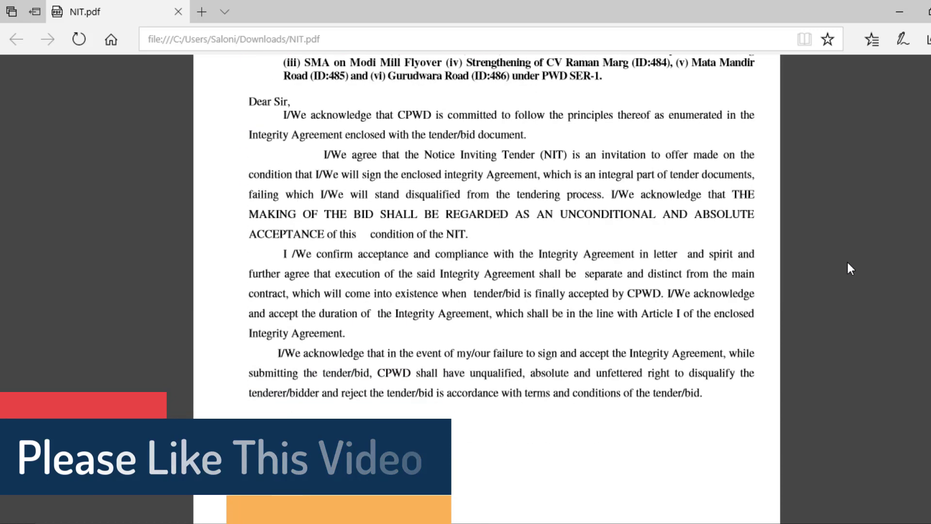
{"action": "scroll", "coordinate": [847, 263], "scroll_direction": "down", "scroll_amount": 6}
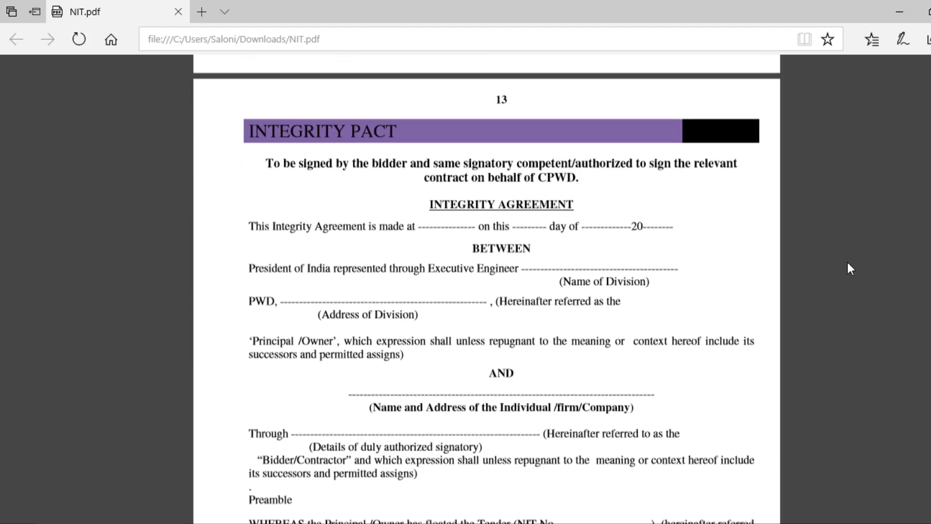
{"action": "scroll", "coordinate": [847, 262], "scroll_direction": "down", "scroll_amount": 8}
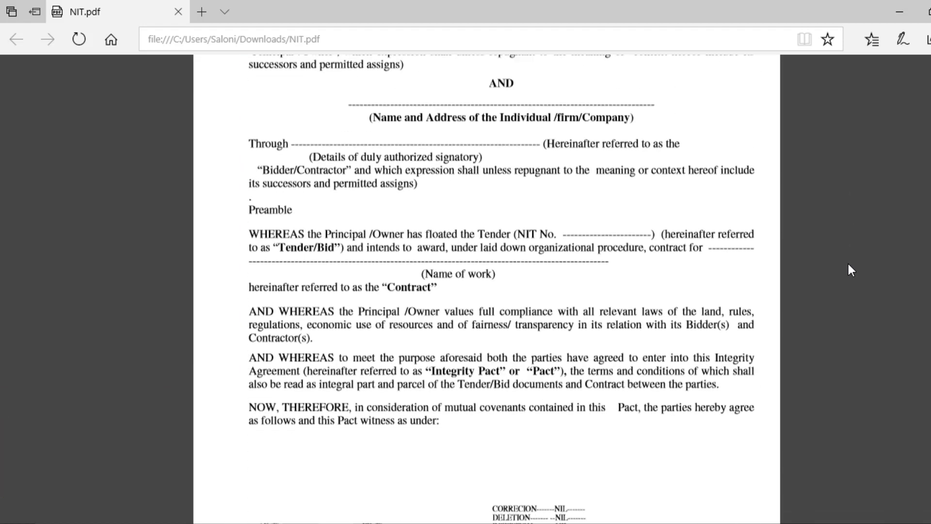
{"action": "scroll", "coordinate": [848, 264], "scroll_direction": "down", "scroll_amount": 11}
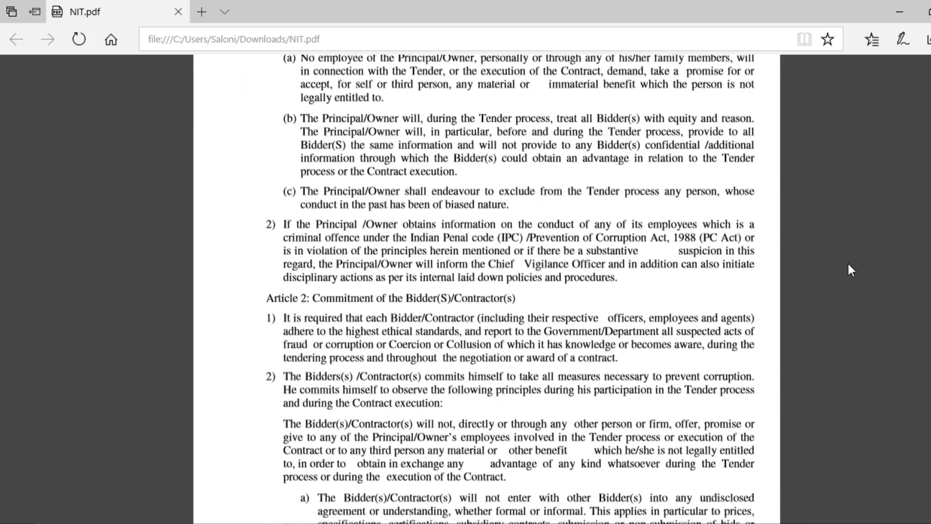
{"action": "scroll", "coordinate": [848, 264], "scroll_direction": "down", "scroll_amount": 7}
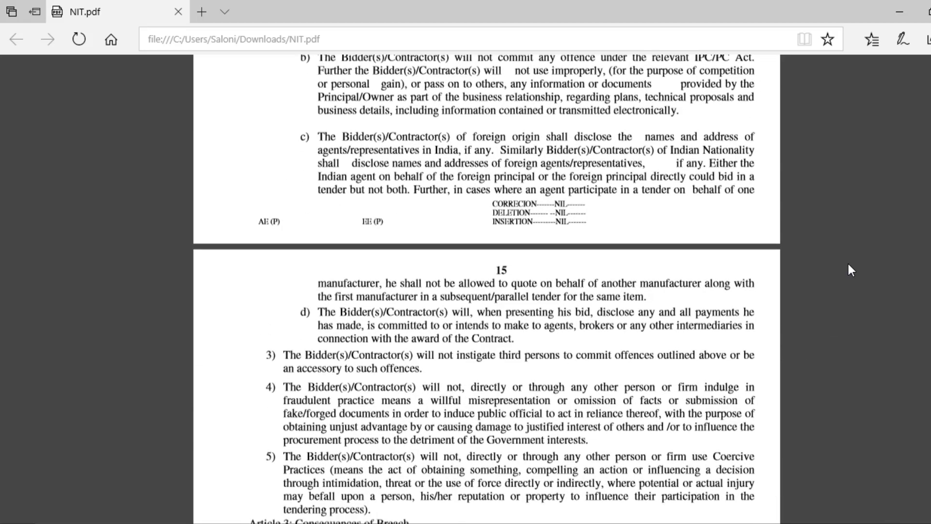
{"action": "scroll", "coordinate": [848, 264], "scroll_direction": "down", "scroll_amount": 10}
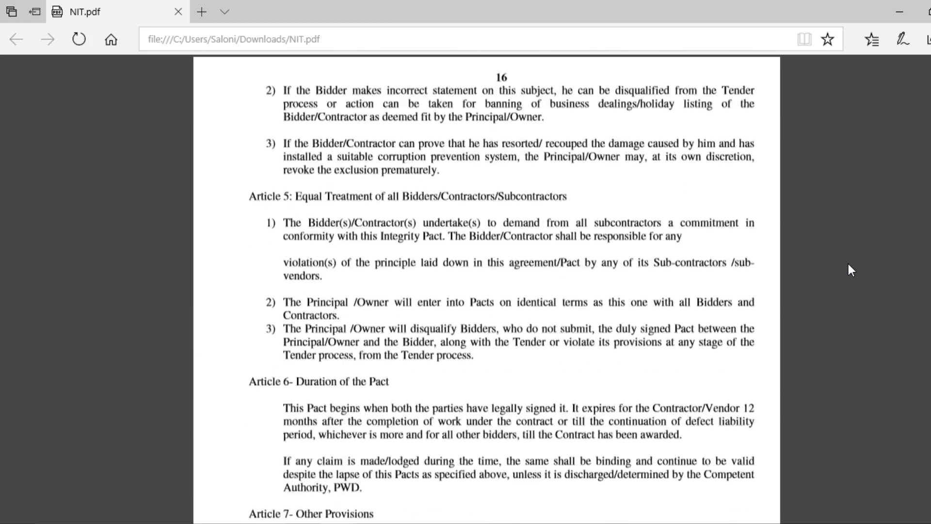
{"action": "scroll", "coordinate": [848, 265], "scroll_direction": "down", "scroll_amount": 10}
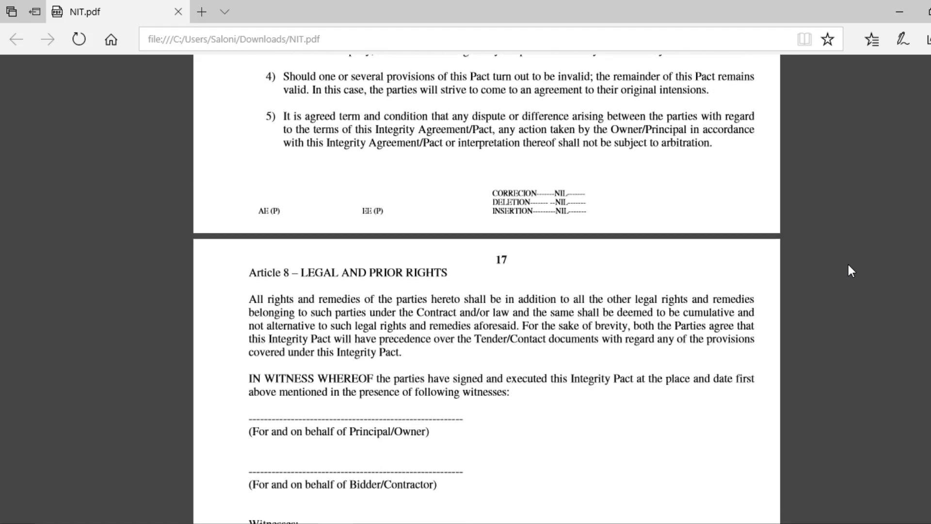
{"action": "scroll", "coordinate": [848, 265], "scroll_direction": "down", "scroll_amount": 8}
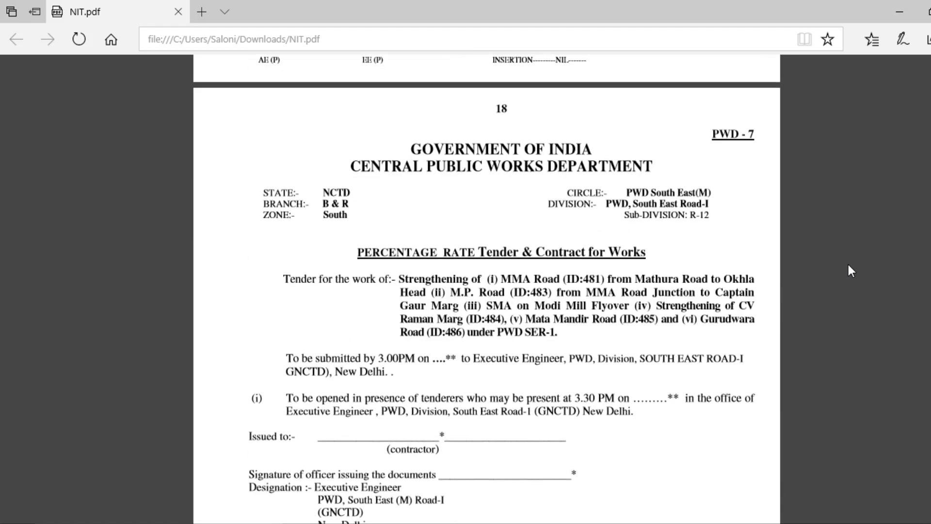
{"action": "scroll", "coordinate": [848, 264], "scroll_direction": "down", "scroll_amount": 2}
{"action": "scroll", "coordinate": [848, 264], "scroll_direction": "down", "scroll_amount": 3}
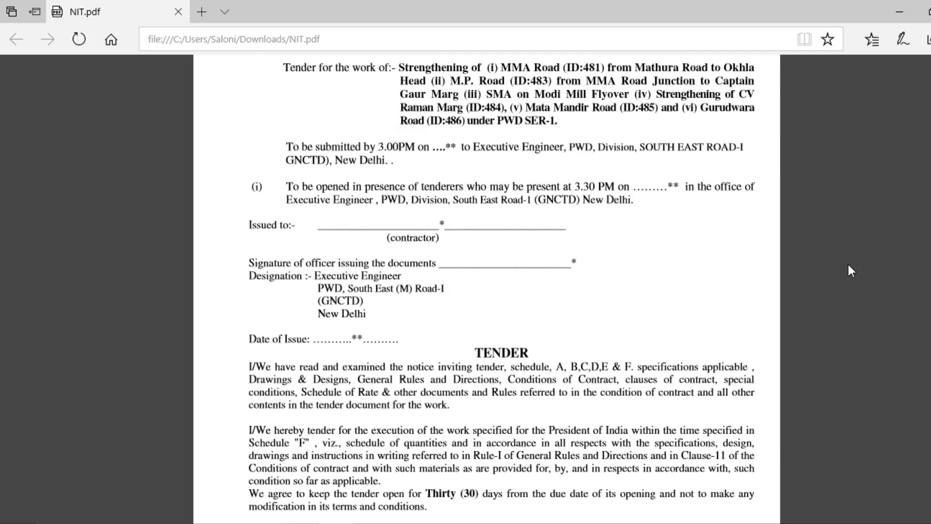
{"action": "scroll", "coordinate": [848, 265], "scroll_direction": "down", "scroll_amount": 10}
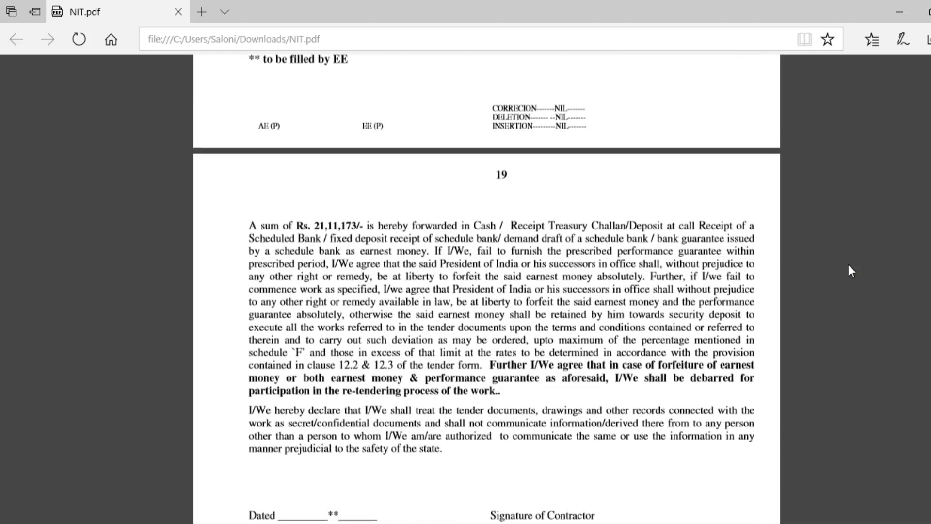
{"action": "scroll", "coordinate": [848, 265], "scroll_direction": "down", "scroll_amount": 15}
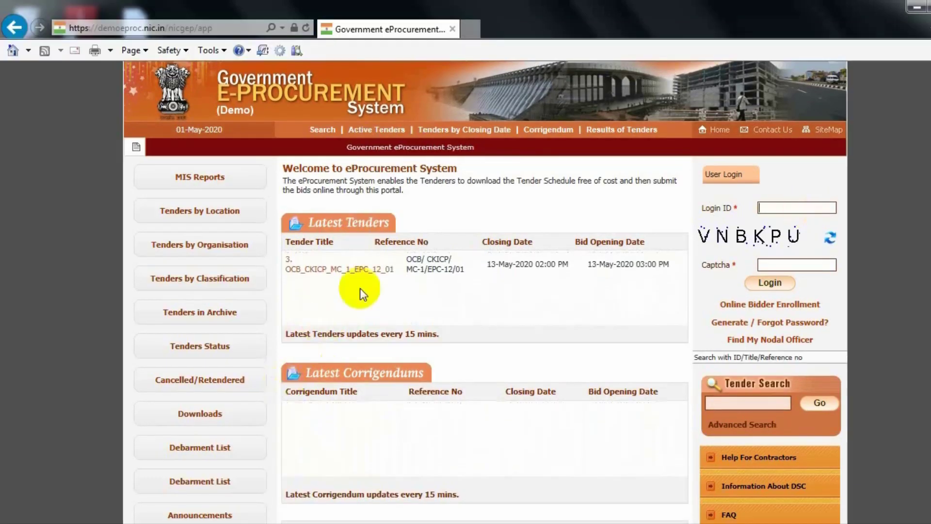
Step: Reopen the tender details and select Tender ID 2020_HMP_68164_1
{"action": "left_click", "coordinate": [342, 271]}
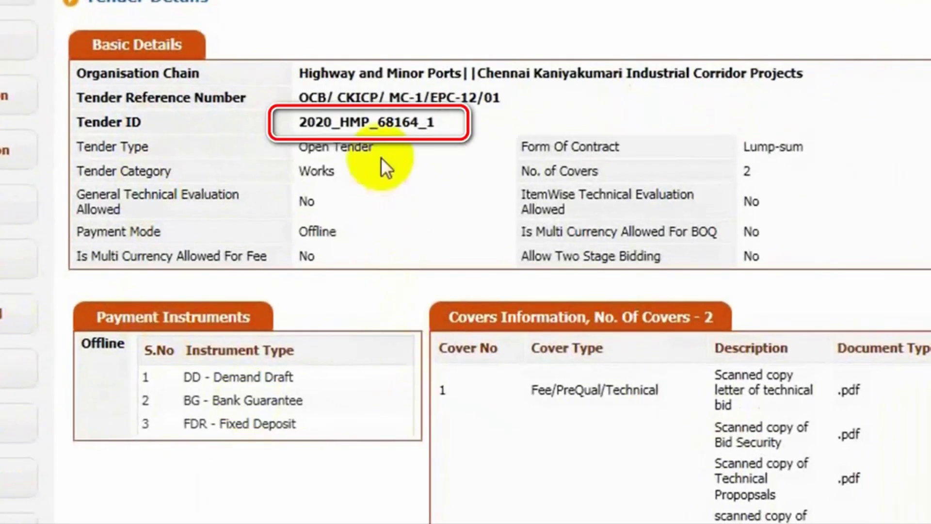
{"action": "left_click", "coordinate": [432, 121]}
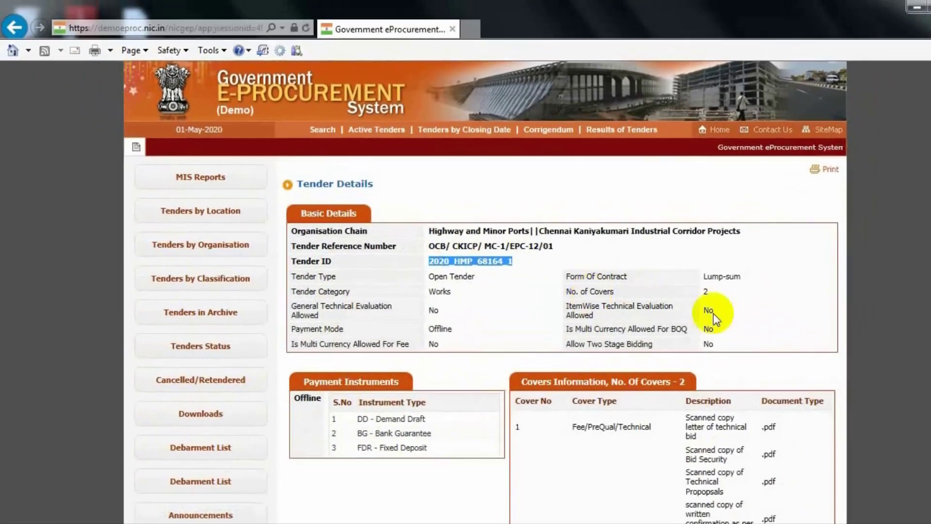
{"action": "scroll", "coordinate": [761, 209], "scroll_direction": "down", "scroll_amount": 10}
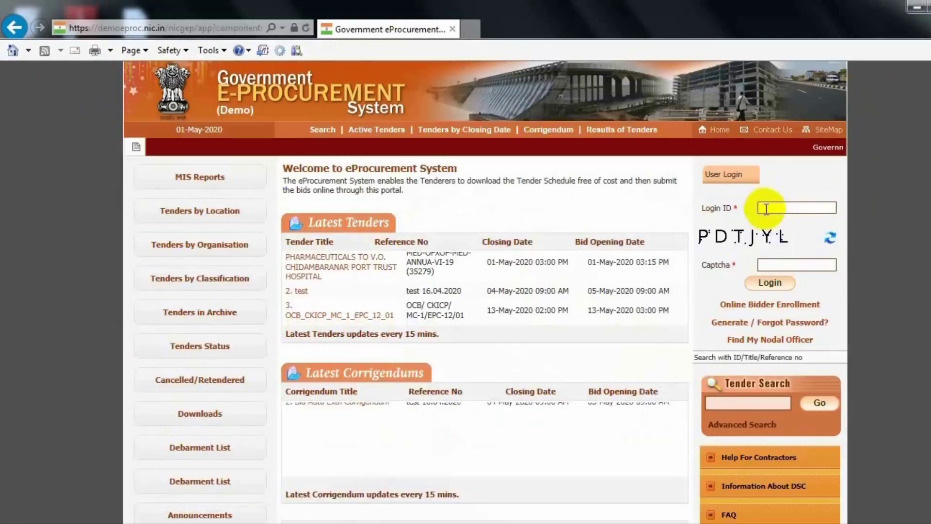
Step: Enter the bidder's login ID and the captcha, and submit the first login step
{"action": "left_click", "coordinate": [762, 208]}
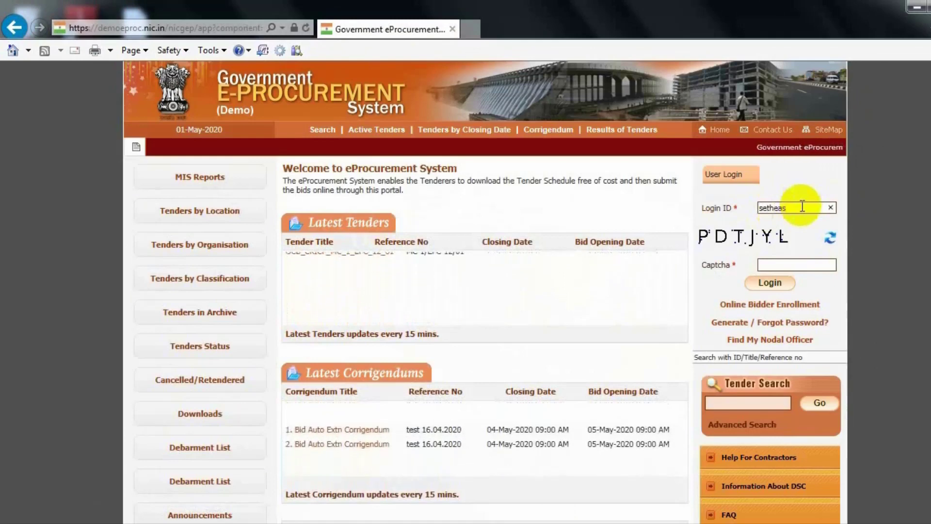
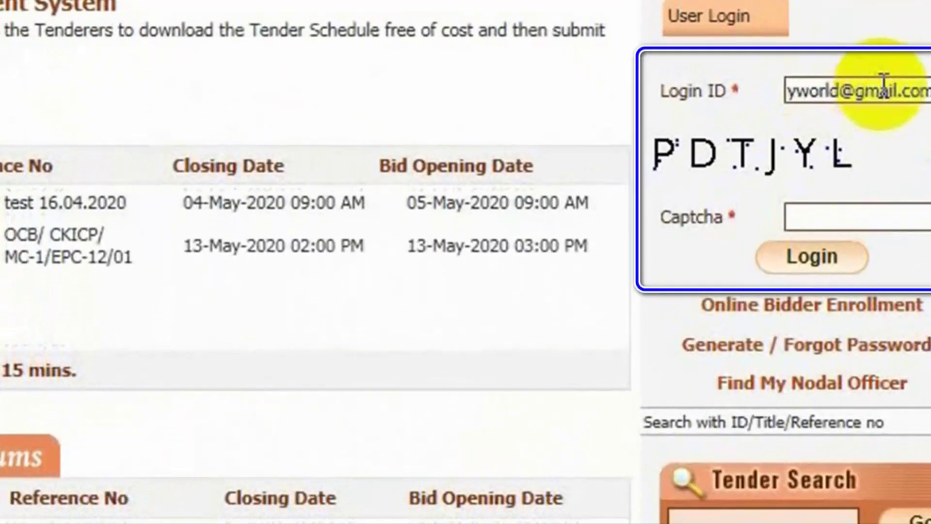
{"action": "left_click", "coordinate": [794, 251]}
{"action": "type", "text": "PDTJ"}
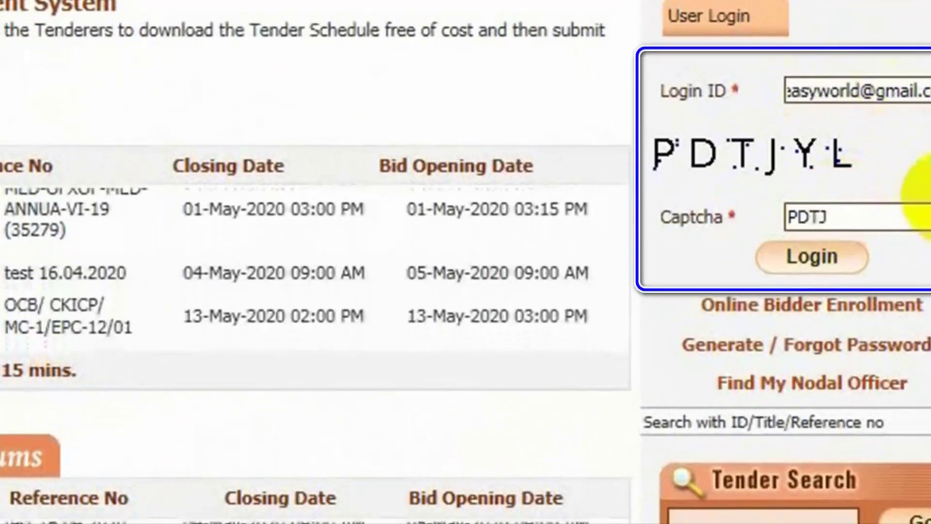
{"action": "type", "text": "YL"}
{"action": "left_click", "coordinate": [811, 256]}
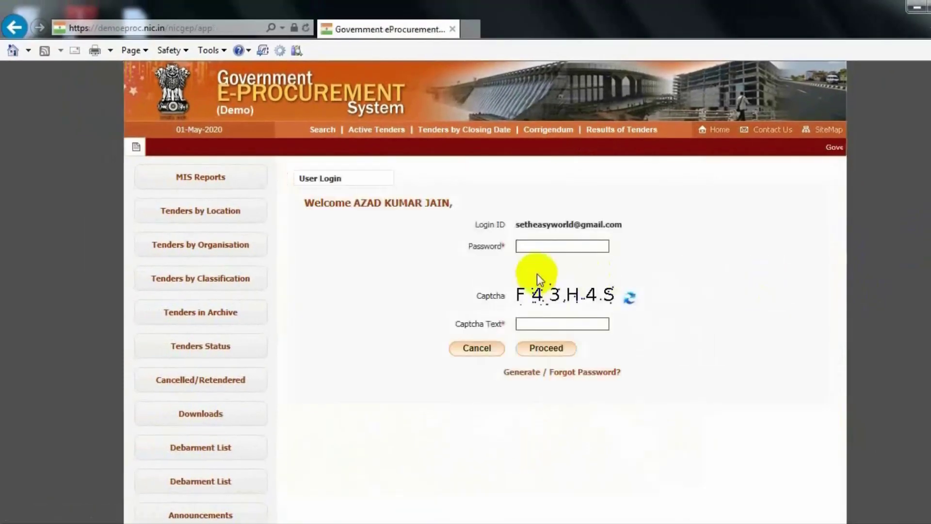
Step: Enter the account password and captcha text to complete the login
{"action": "left_click", "coordinate": [533, 241]}
{"action": "type", "text": "****"}
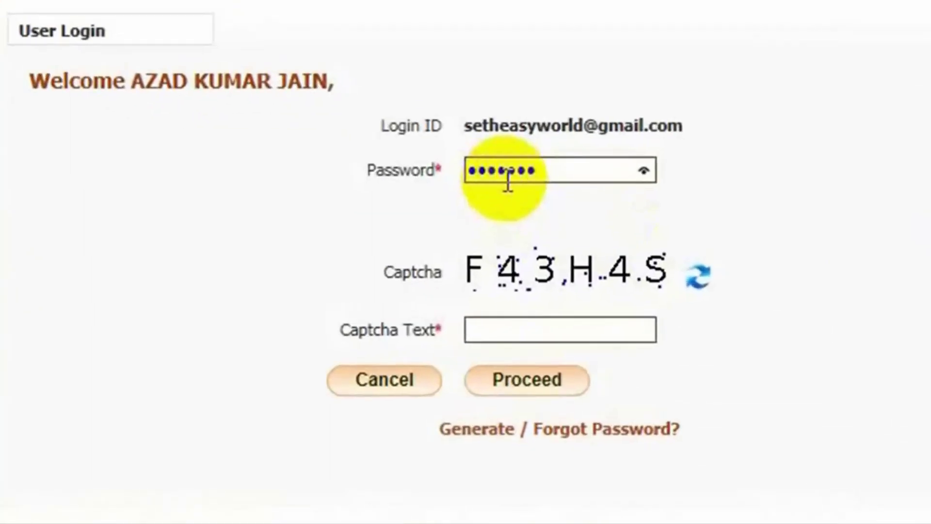
{"action": "type", "text": "•••"}
{"action": "left_click", "coordinate": [521, 324]}
{"action": "type", "text": "F43H4"}
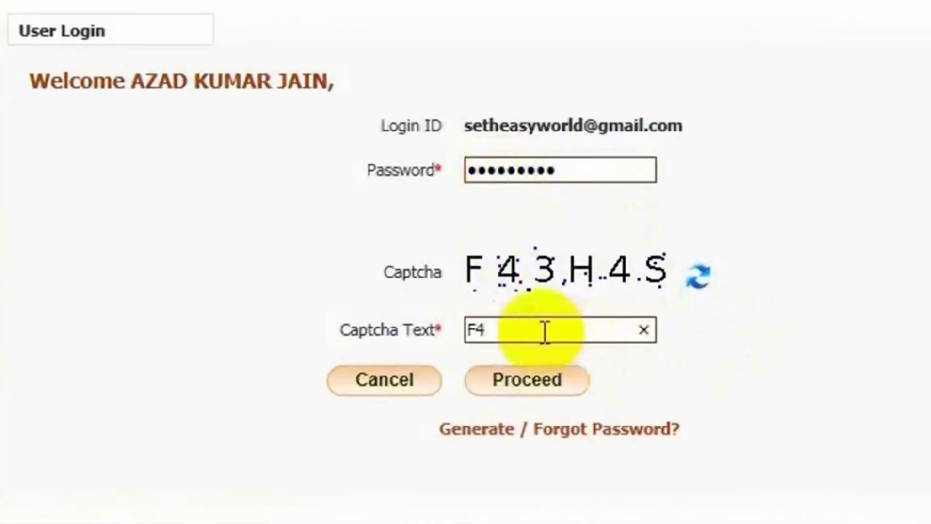
{"action": "type", "text": "S"}
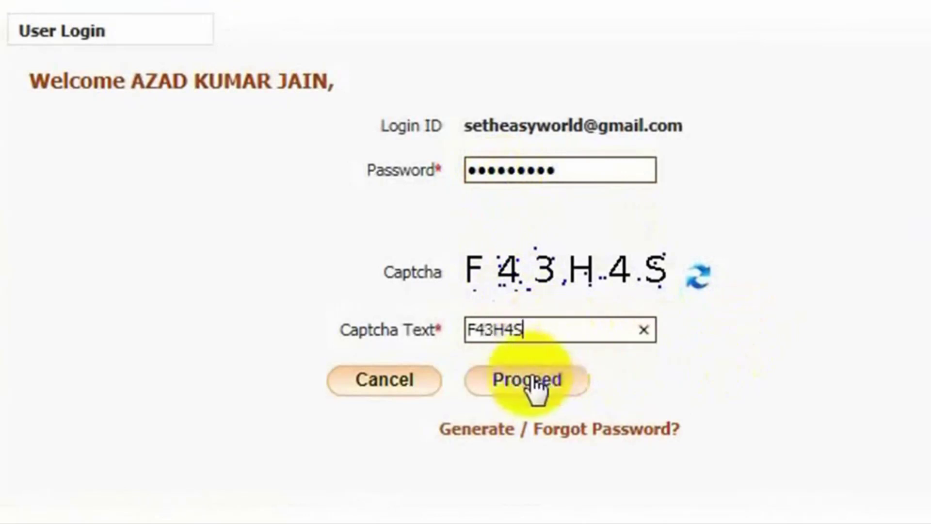
{"action": "left_click", "coordinate": [528, 381]}
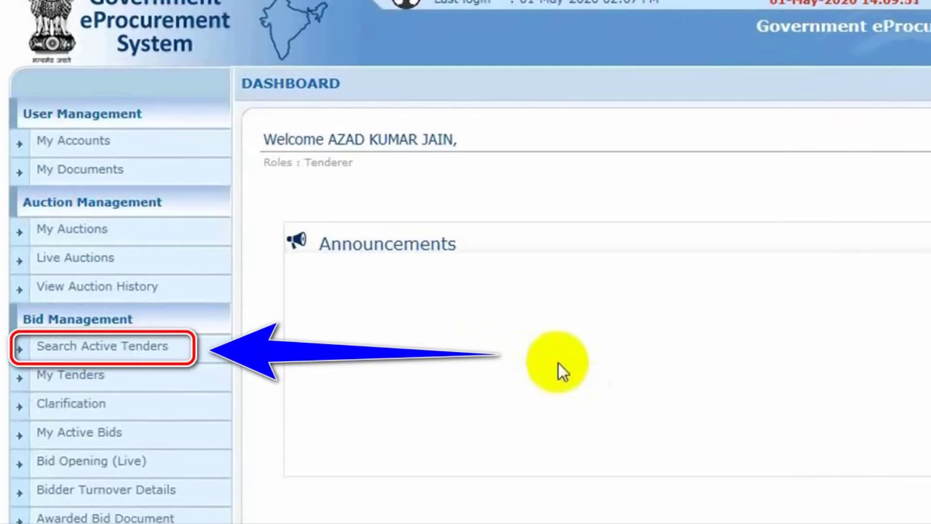
Step: Search active tenders for the pasted ID 2020_HMP_68164_1 and set it as a favorite
{"action": "left_click", "coordinate": [150, 347]}
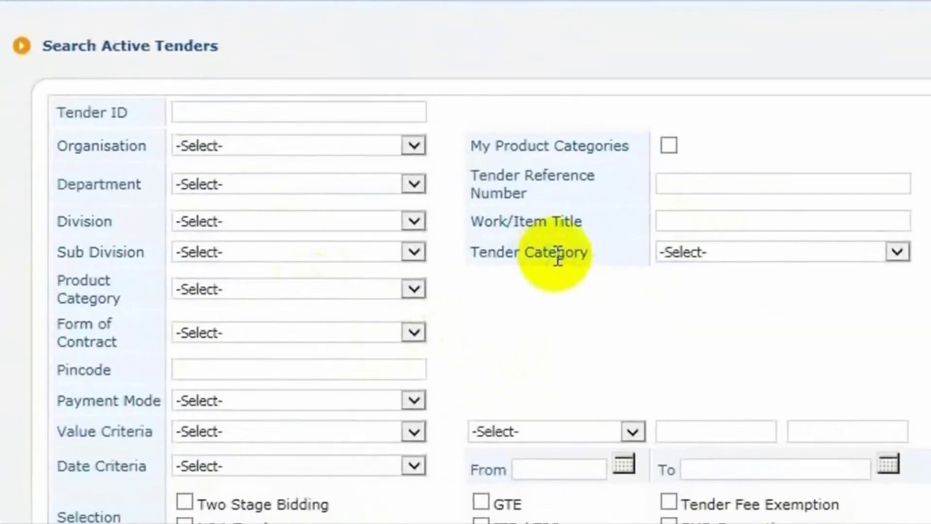
{"action": "left_click", "coordinate": [224, 111]}
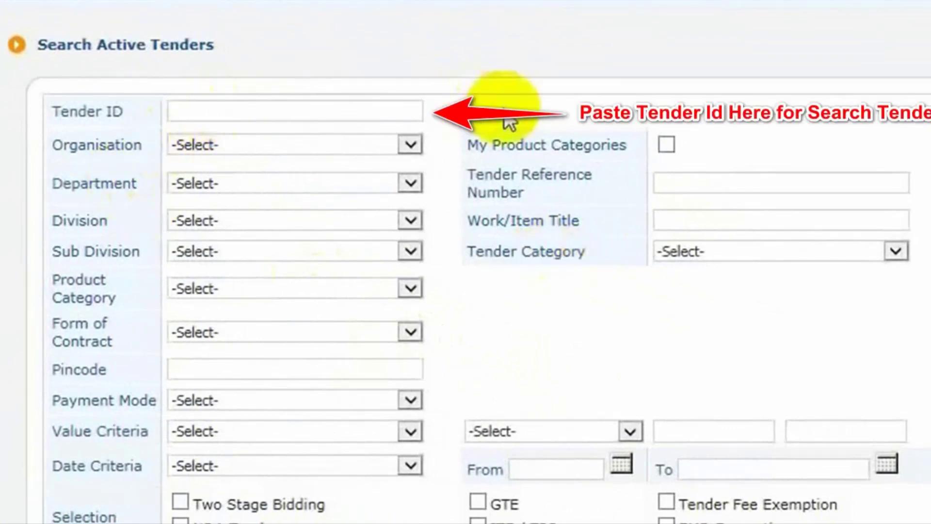
{"action": "type", "text": "2020_HMP_68164_1"}
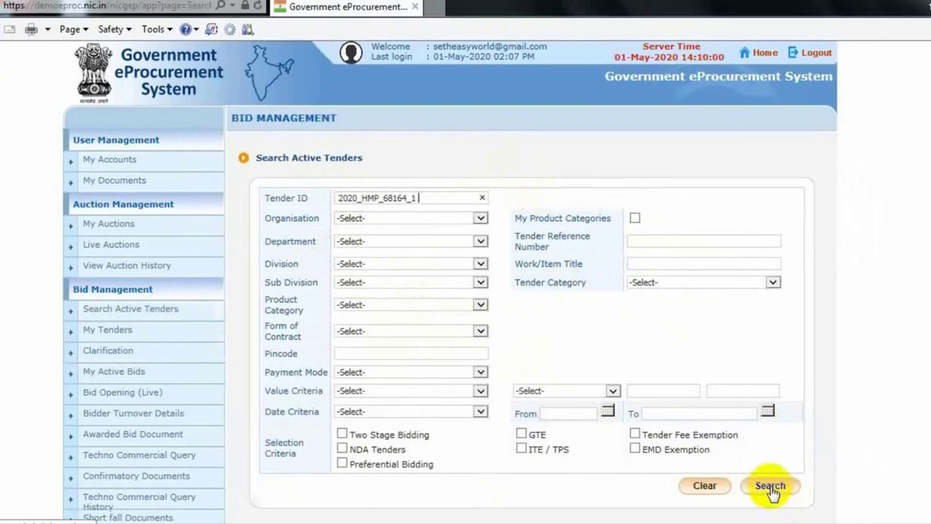
{"action": "left_click", "coordinate": [759, 475]}
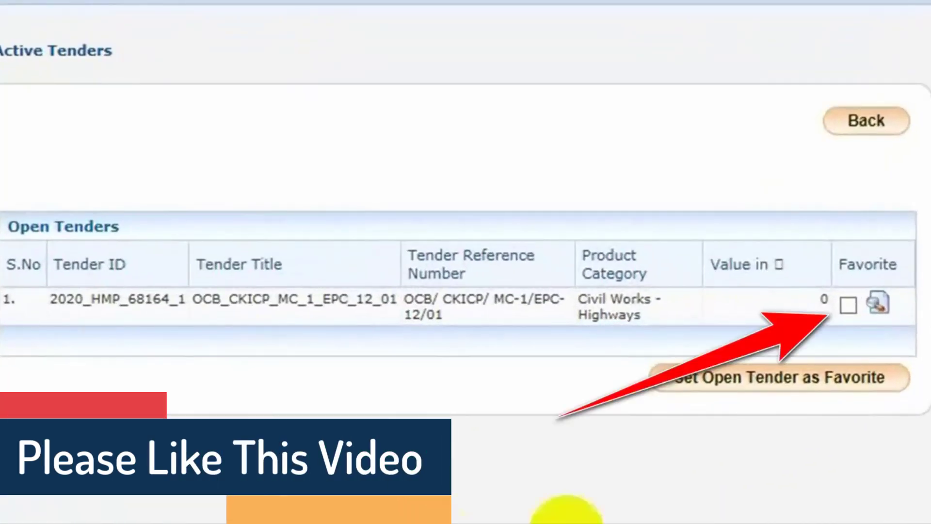
{"action": "left_click", "coordinate": [848, 306]}
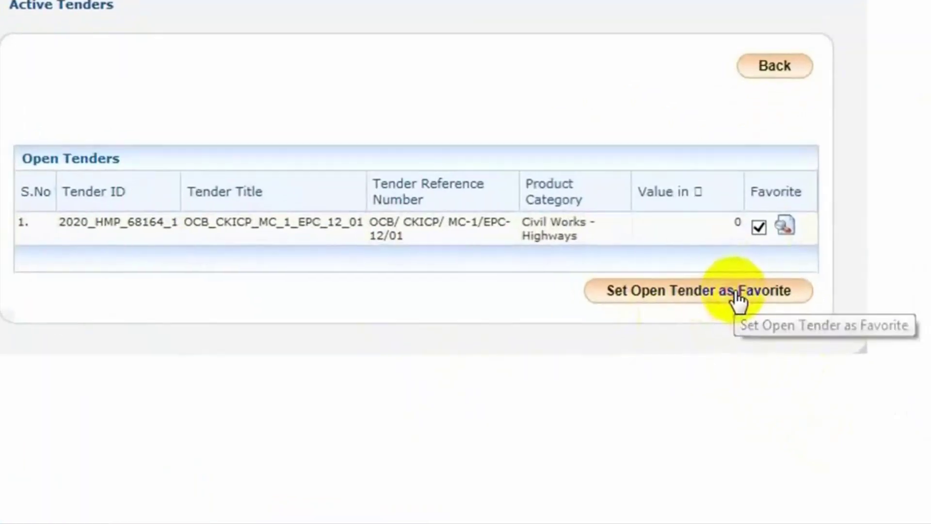
{"action": "left_click", "coordinate": [737, 291]}
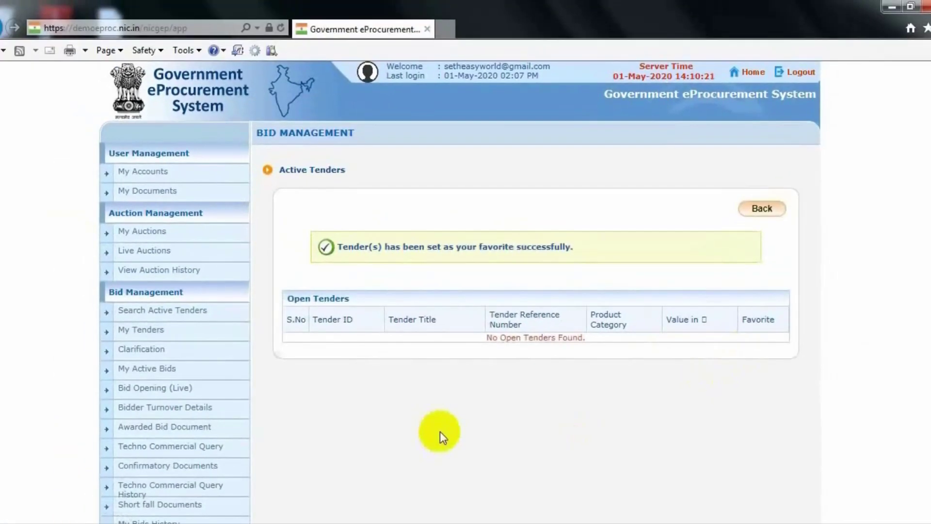
Step: Open the favorited tender's full details from My Tenders
{"action": "left_click", "coordinate": [161, 330]}
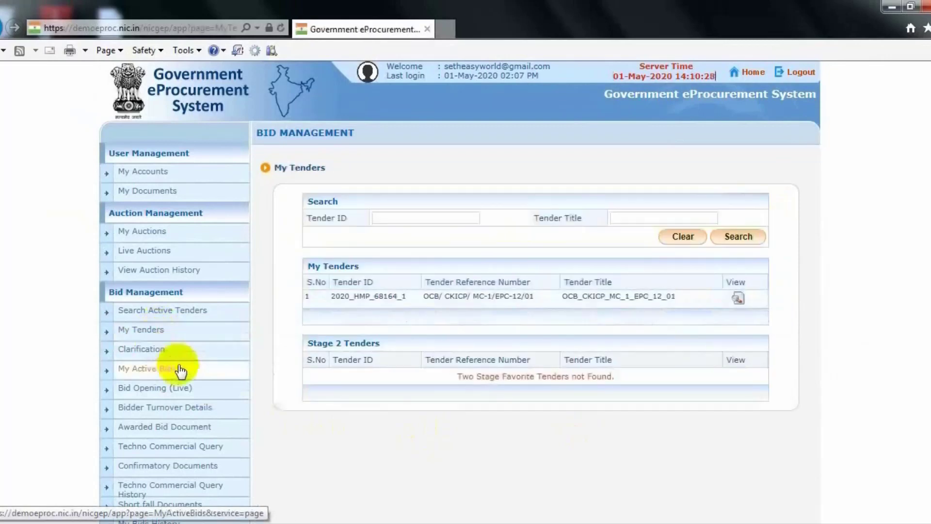
{"action": "left_click", "coordinate": [738, 297]}
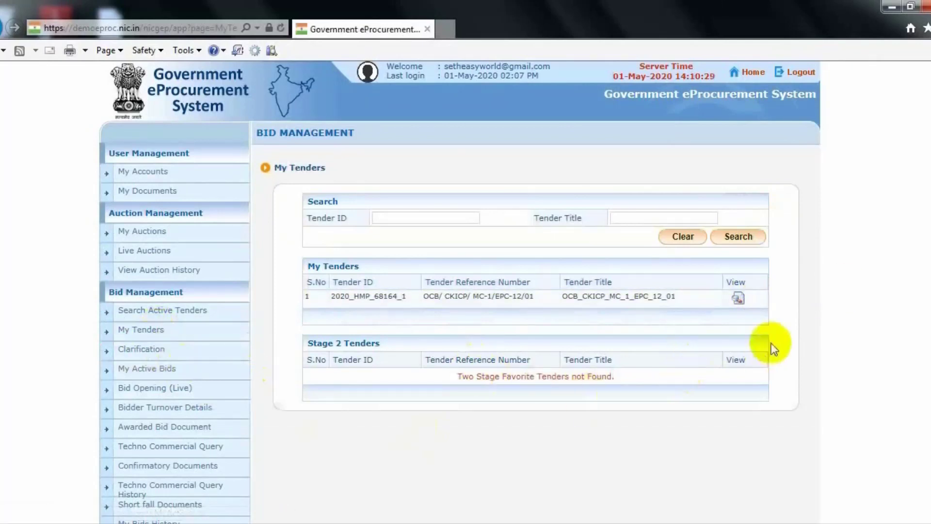
{"action": "left_click", "coordinate": [742, 300]}
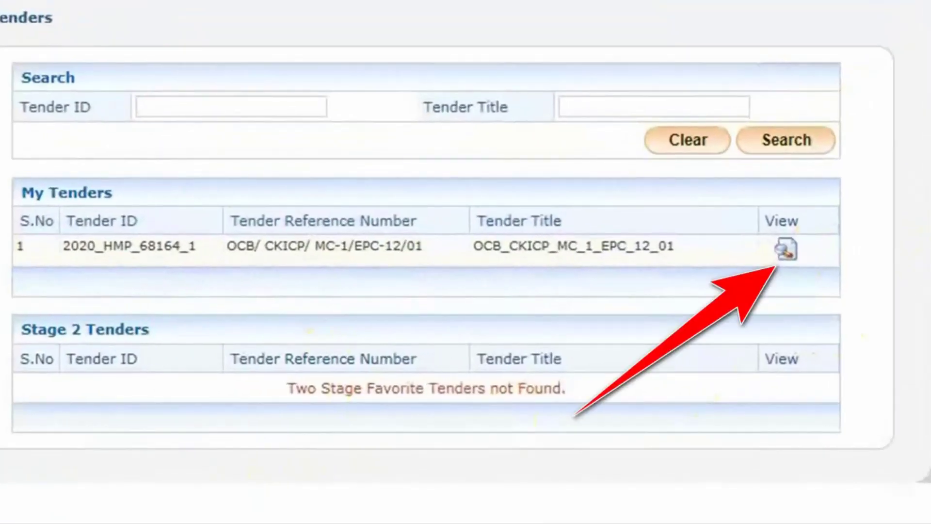
{"action": "left_click", "coordinate": [786, 250]}
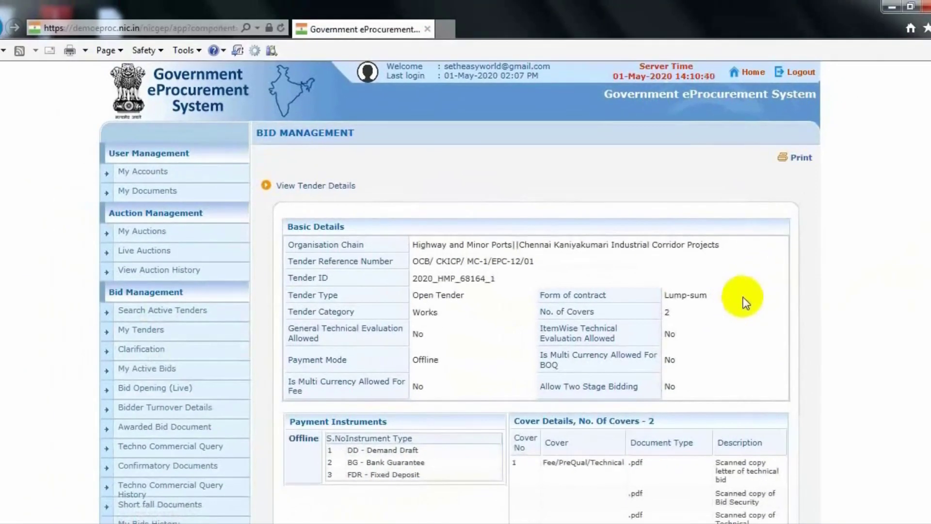
Step: Scroll through the Tender Details page to the bid submission option
{"action": "scroll", "coordinate": [748, 290], "scroll_direction": "down", "scroll_amount": 2}
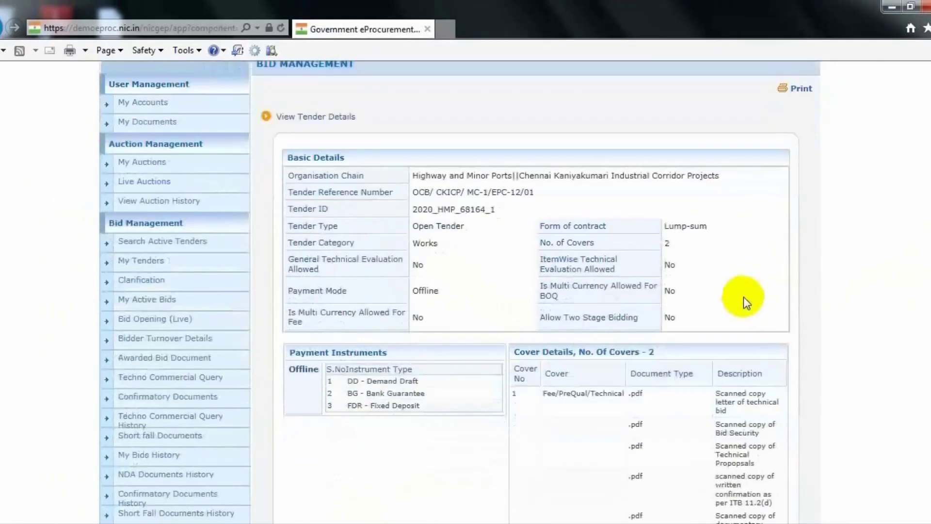
{"action": "scroll", "coordinate": [795, 216], "scroll_direction": "down", "scroll_amount": 5}
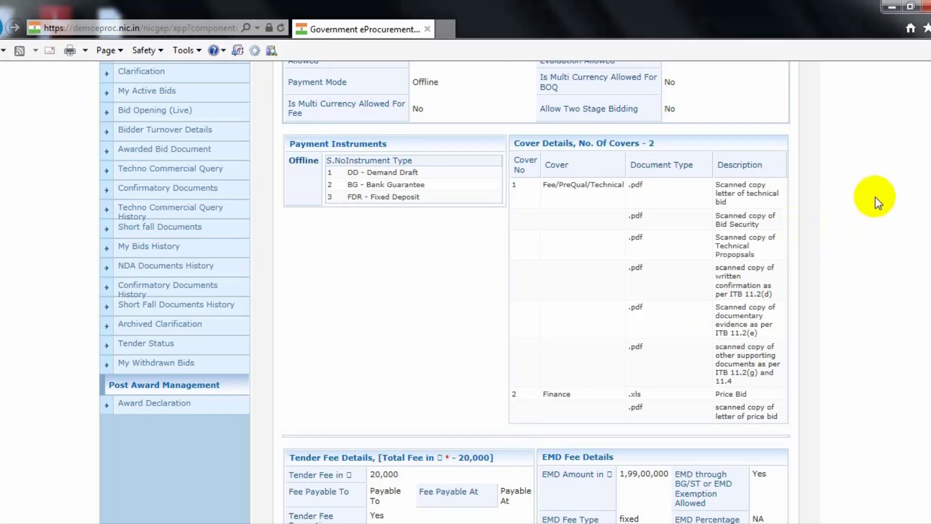
{"action": "scroll", "coordinate": [874, 197], "scroll_direction": "down", "scroll_amount": 12}
{"action": "scroll", "coordinate": [875, 197], "scroll_direction": "down", "scroll_amount": 5}
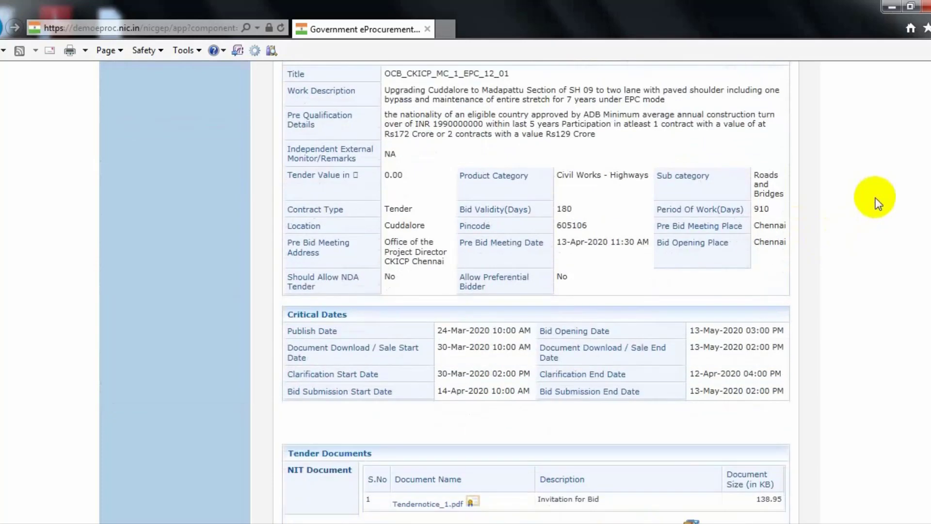
{"action": "scroll", "coordinate": [874, 200], "scroll_direction": "down", "scroll_amount": 3}
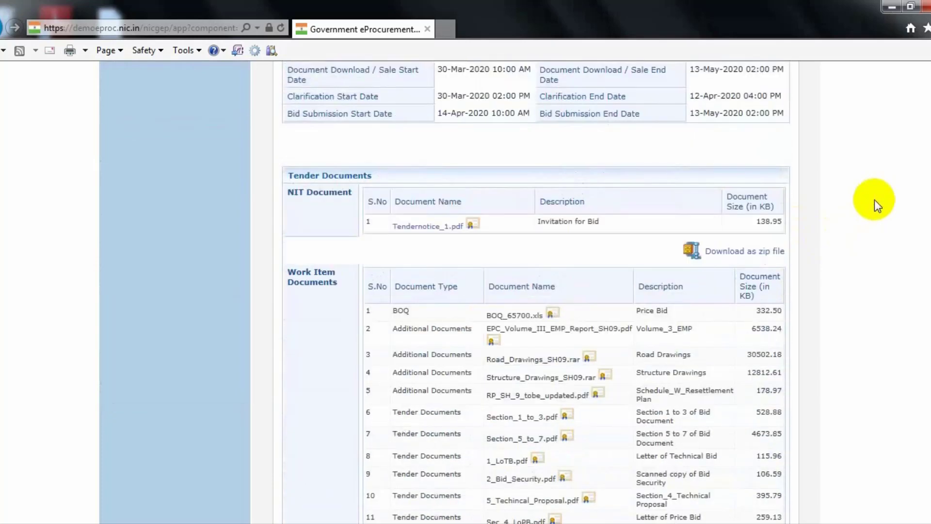
{"action": "scroll", "coordinate": [874, 200], "scroll_direction": "down", "scroll_amount": 2}
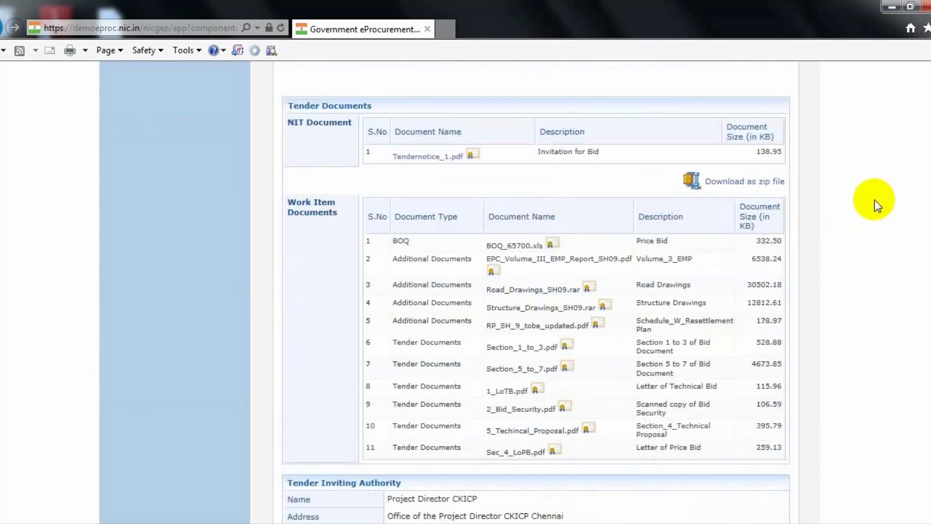
{"action": "scroll", "coordinate": [874, 202], "scroll_direction": "down", "scroll_amount": 2}
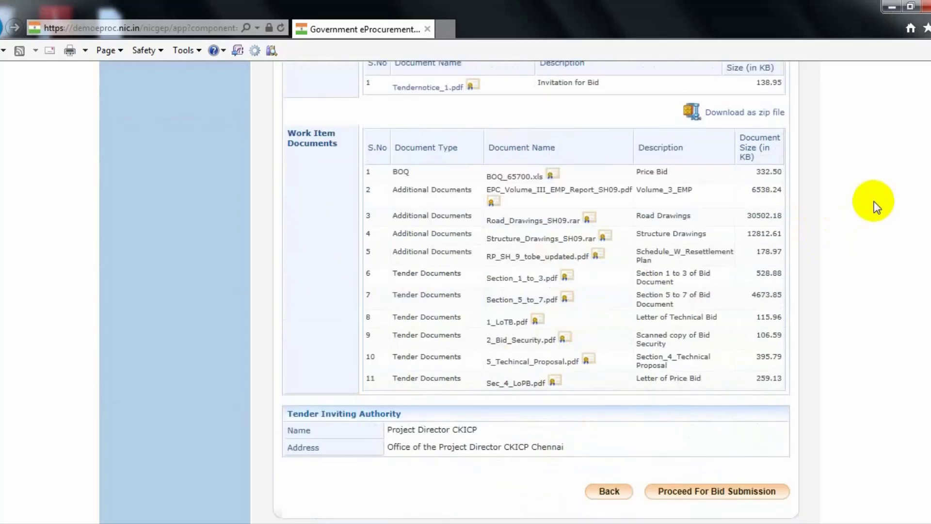
{"action": "scroll", "coordinate": [873, 202], "scroll_direction": "down", "scroll_amount": 1}
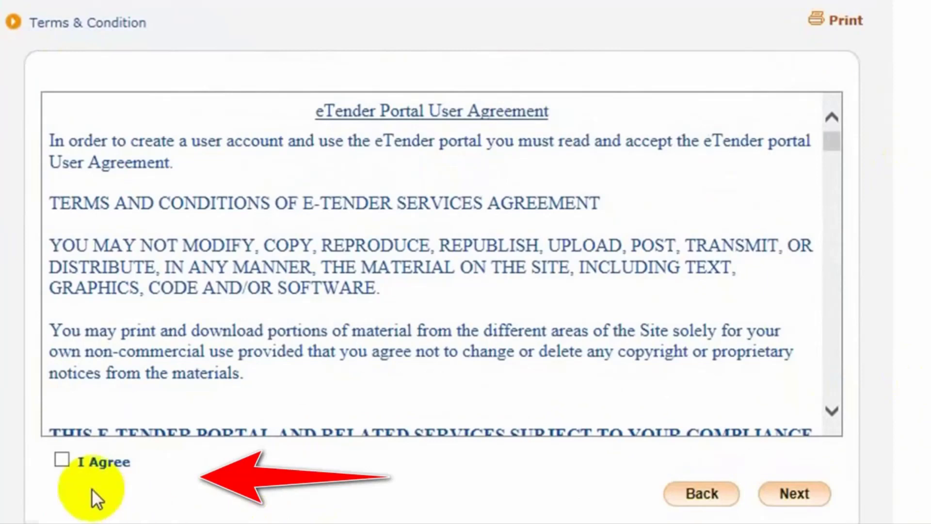
Step: Agree to the eTender Portal User Agreement and scroll through the Bidder Details page
{"action": "left_click", "coordinate": [62, 459]}
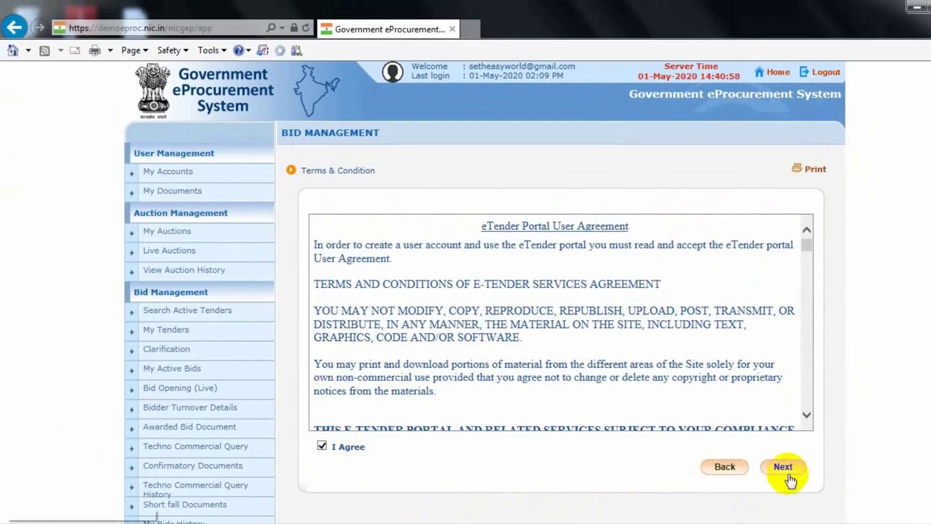
{"action": "left_click", "coordinate": [784, 467]}
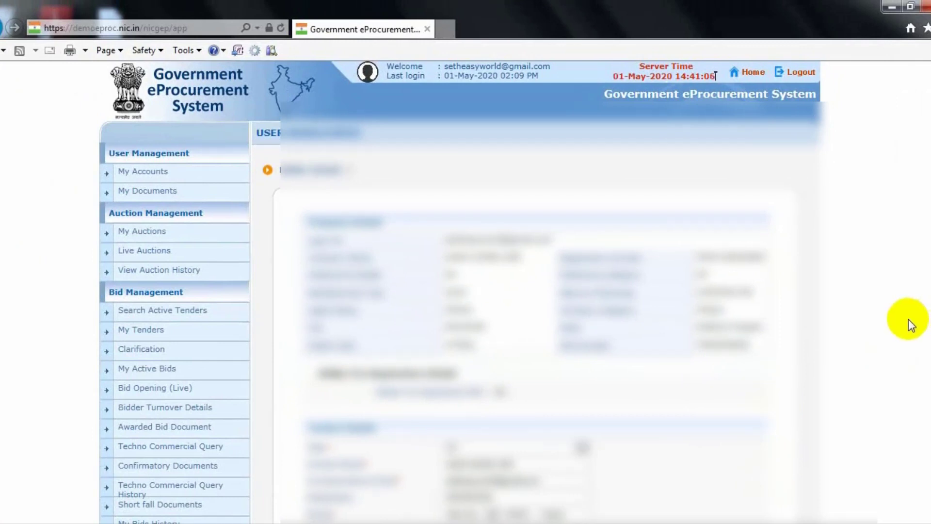
{"action": "scroll", "coordinate": [909, 319], "scroll_direction": "down", "scroll_amount": 1}
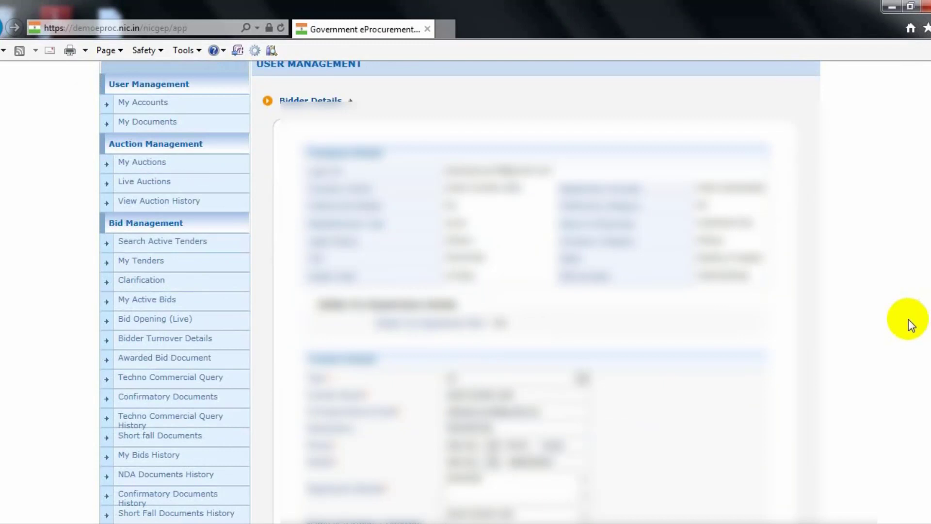
{"action": "scroll", "coordinate": [908, 319], "scroll_direction": "down", "scroll_amount": 1}
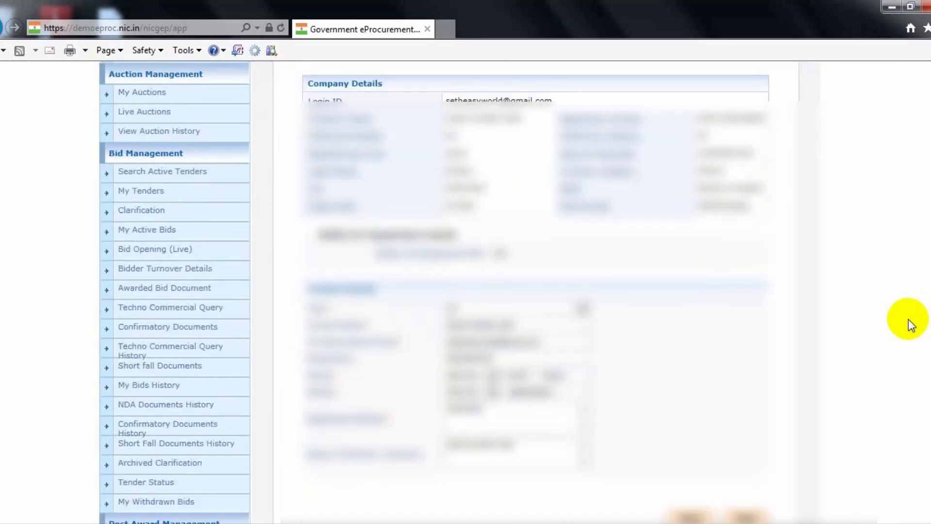
{"action": "scroll", "coordinate": [909, 319], "scroll_direction": "down", "scroll_amount": 1}
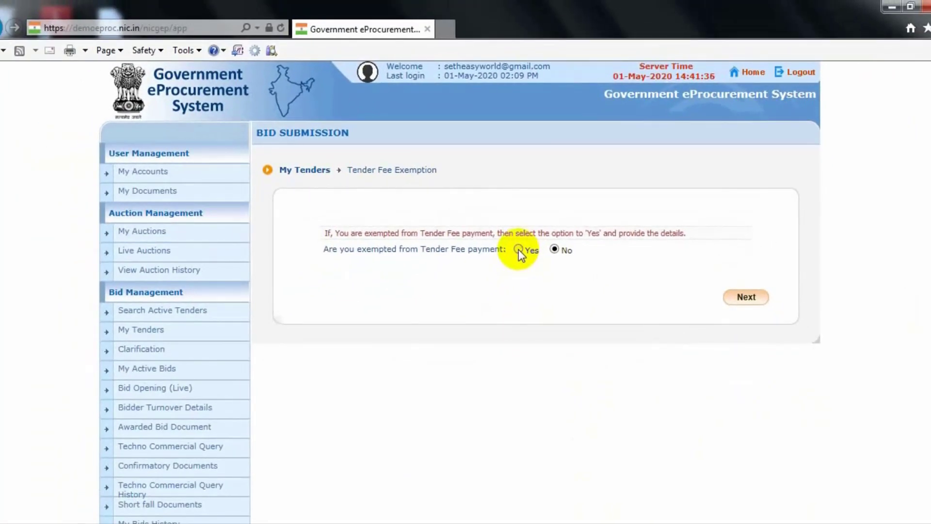
Step: Set the tender fee exemption to Yes, Percentage, 50, leaving 10000.00 payable
{"action": "left_click", "coordinate": [519, 249]}
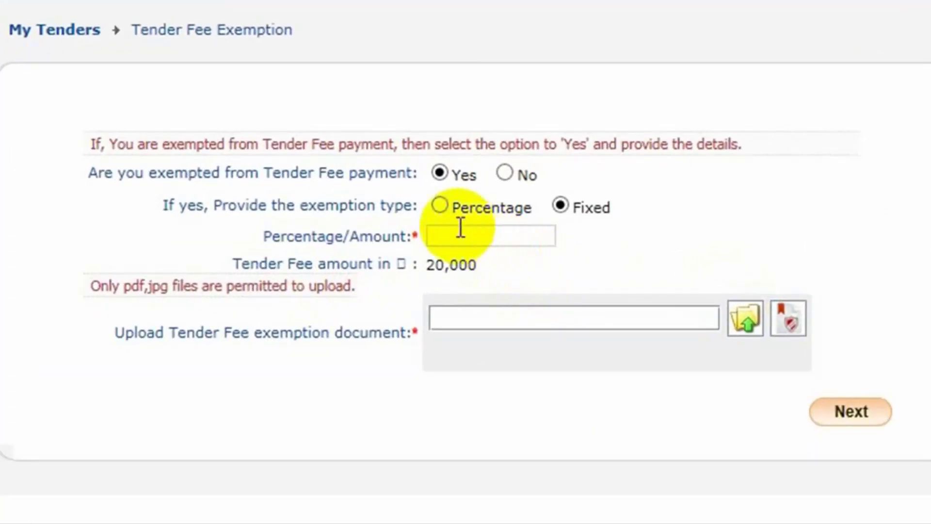
{"action": "left_click", "coordinate": [440, 205]}
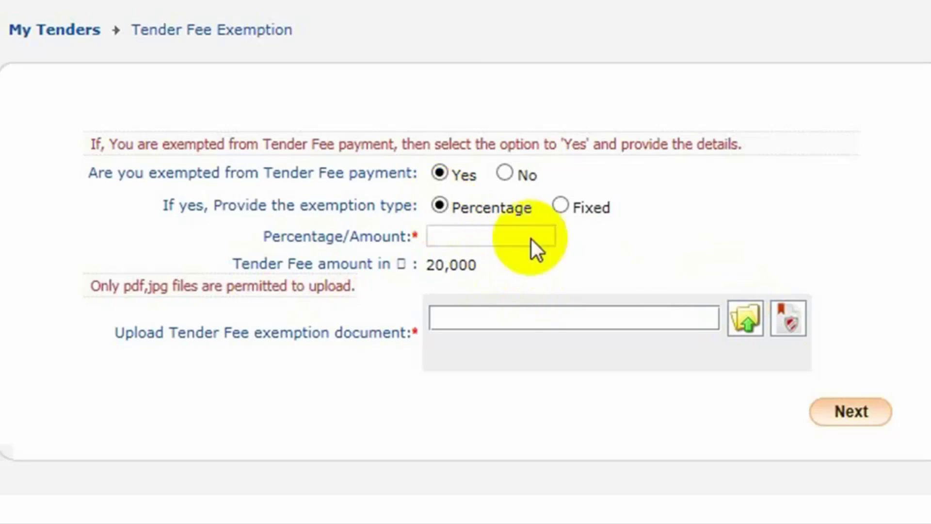
{"action": "left_click", "coordinate": [470, 235]}
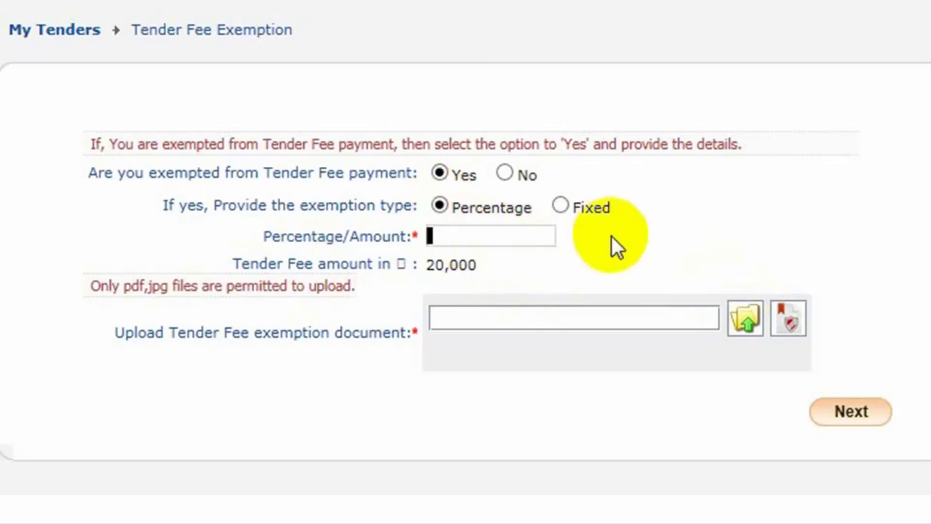
{"action": "type", "text": "50"}
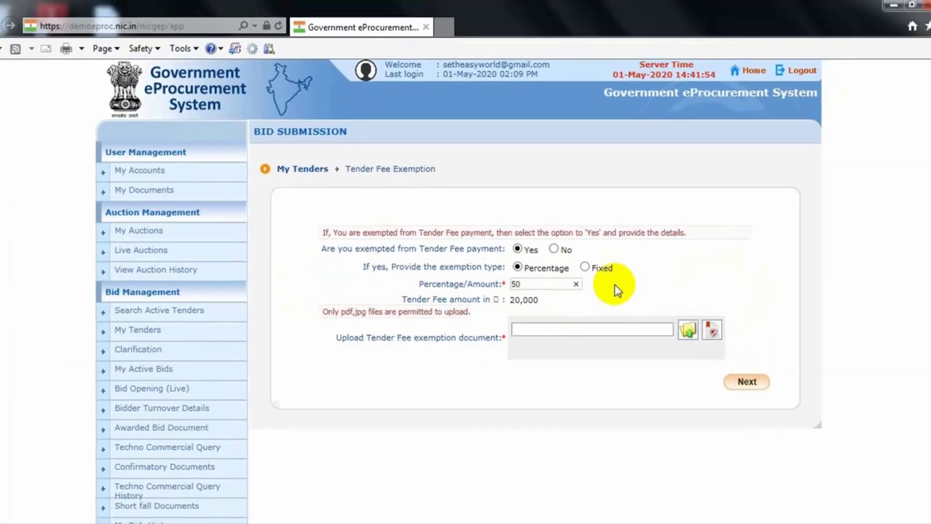
{"action": "left_click", "coordinate": [681, 272]}
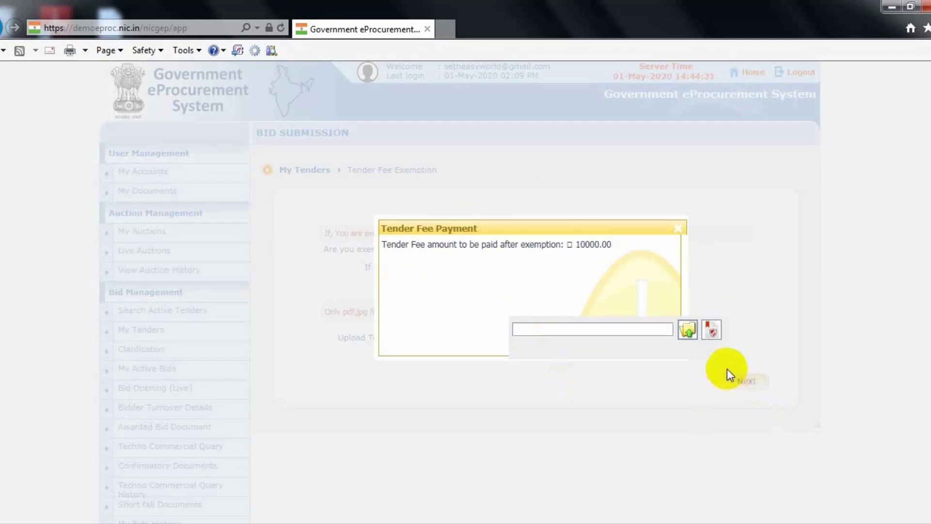
Step: Attach Fee-Exemtion-Ltr.pdf from Desktop > Tender as the tender fee exemption document
{"action": "left_click", "coordinate": [688, 331]}
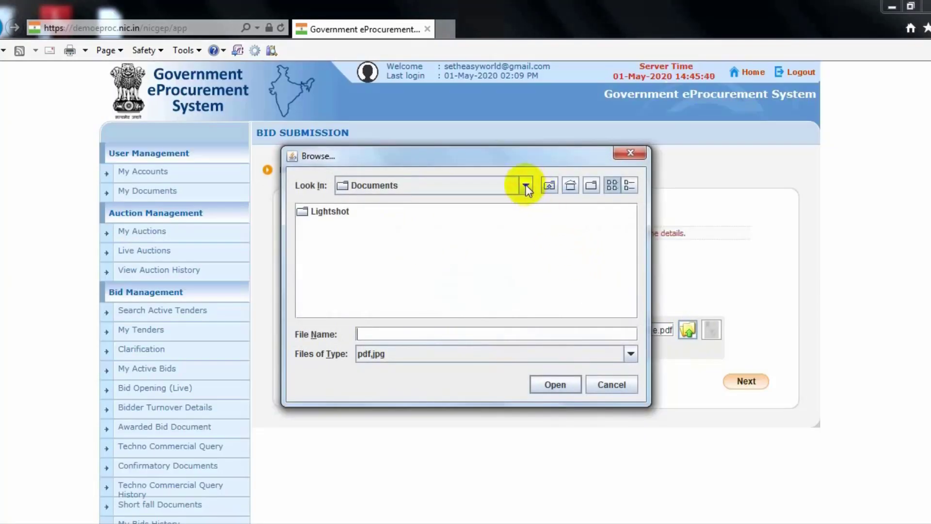
{"action": "left_click", "coordinate": [526, 185]}
{"action": "left_click_drag", "start_coordinate": [529, 250], "coordinate": [527, 196]}
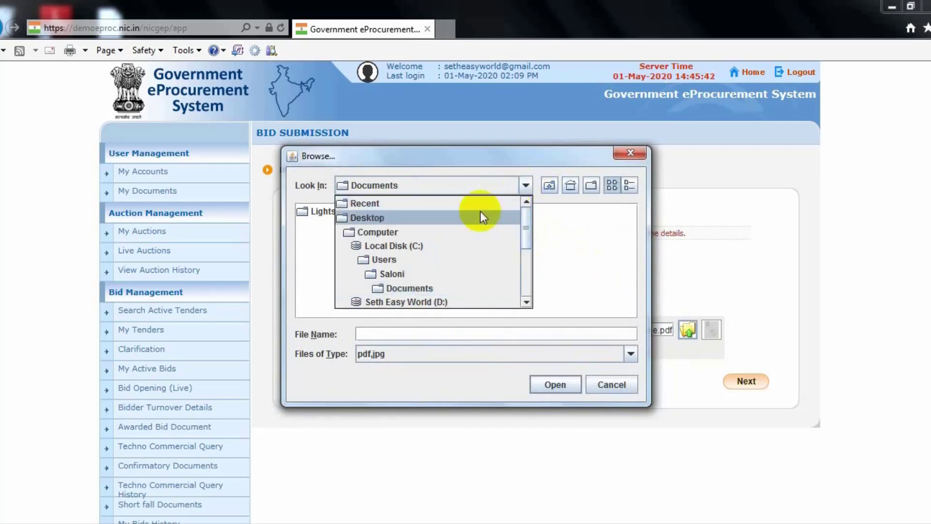
{"action": "left_click", "coordinate": [395, 217]}
{"action": "double_click", "coordinate": [331, 306]}
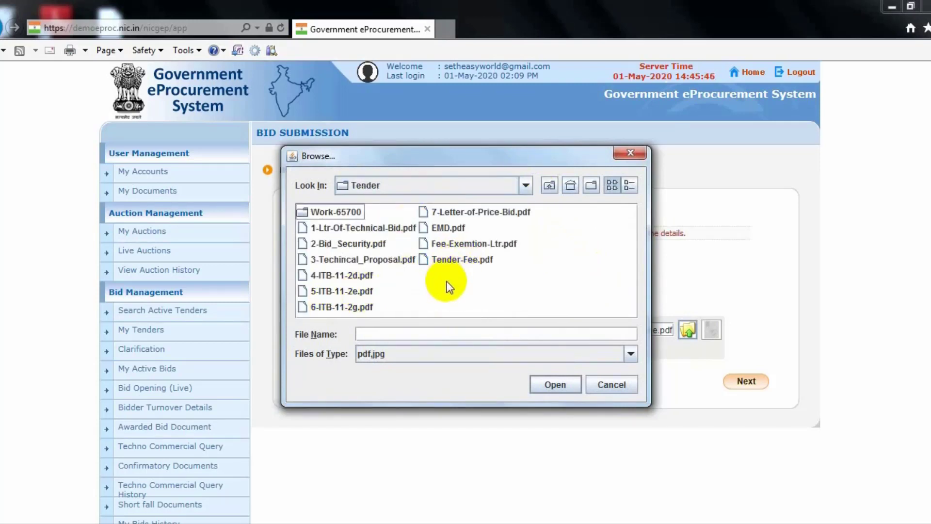
{"action": "left_click", "coordinate": [476, 243]}
{"action": "left_click", "coordinate": [555, 385]}
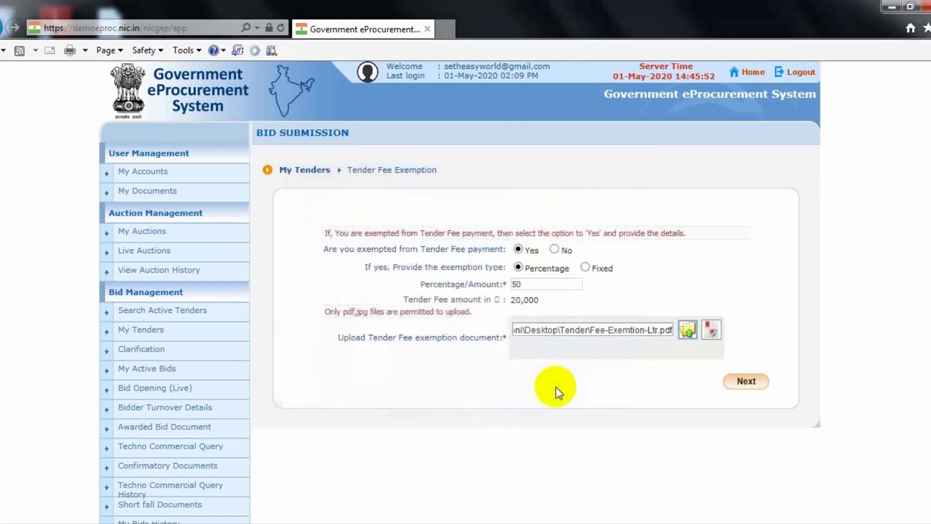
Step: Digitally sign the attached exemption letter with the smart card PIN and acknowledge success
{"action": "left_click", "coordinate": [711, 330]}
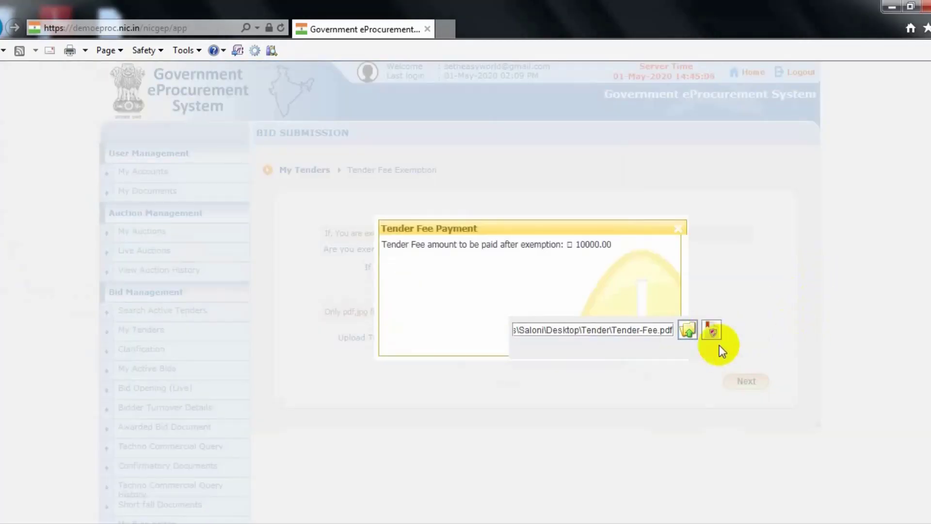
{"action": "left_click", "coordinate": [713, 330]}
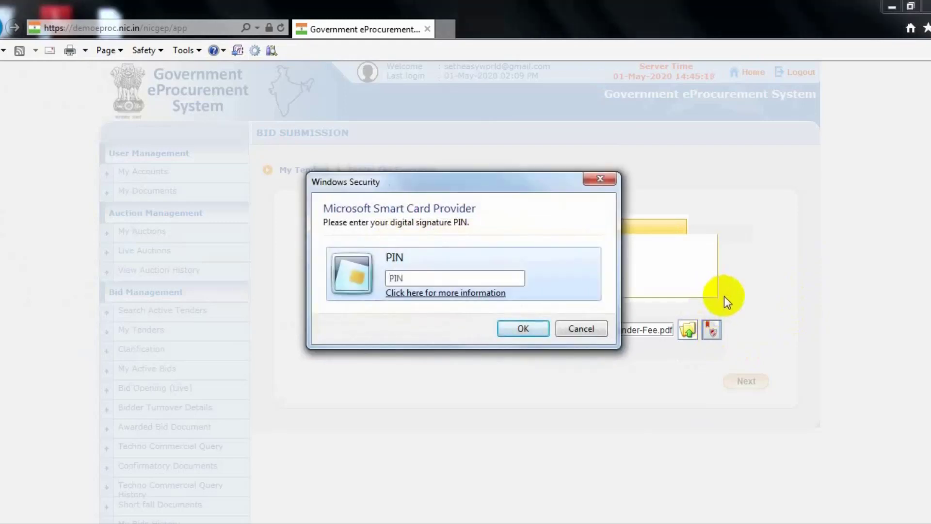
{"action": "type", "text": "12345678"}
{"action": "left_click", "coordinate": [523, 328]}
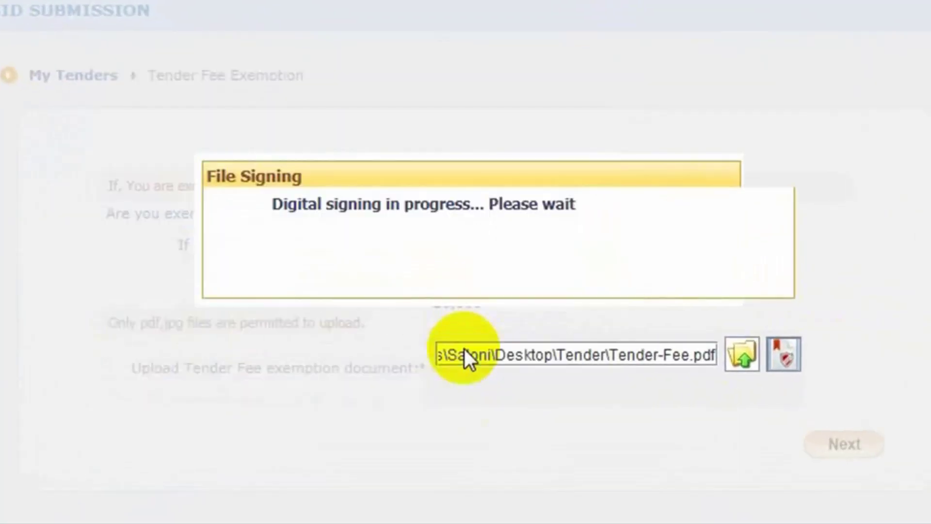
{"action": "left_click", "coordinate": [359, 272]}
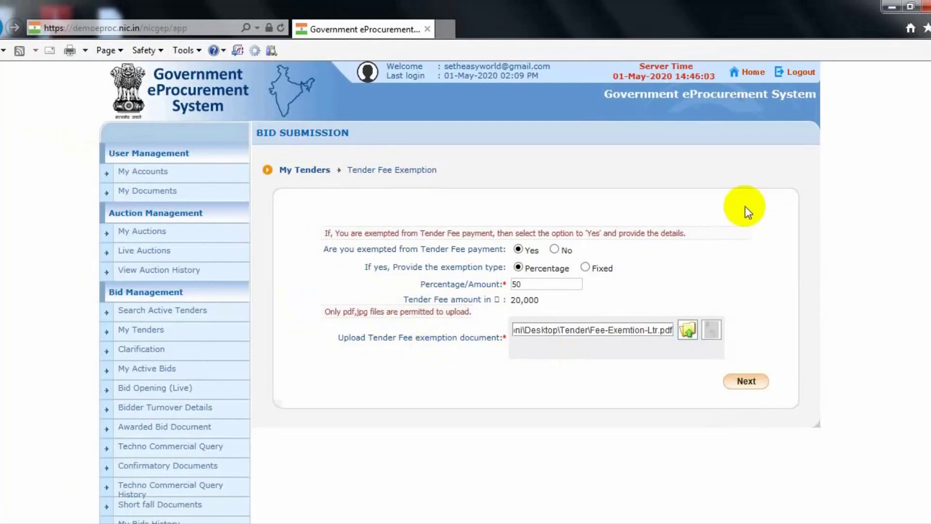
Step: Advance past Tender Fee Exemption and continue with 'No' selected for EMD exemption
{"action": "left_click", "coordinate": [747, 381]}
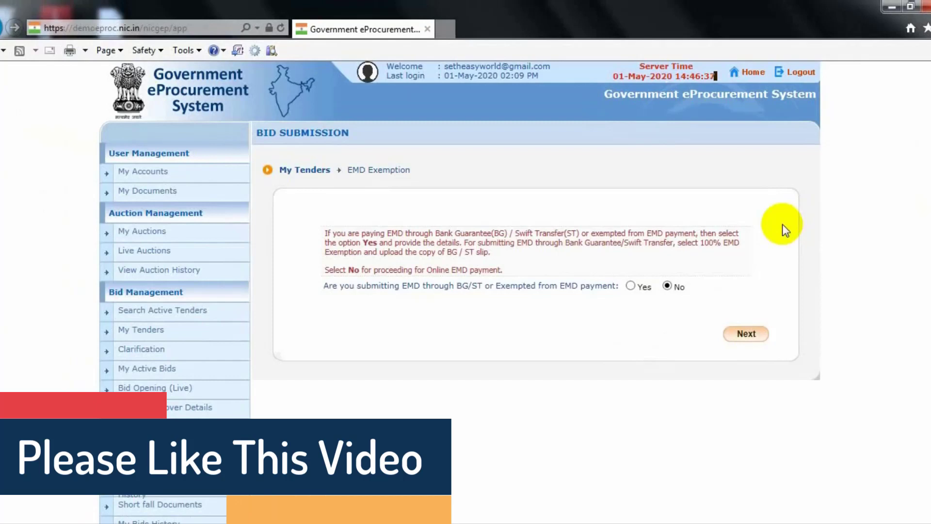
{"action": "left_click", "coordinate": [747, 333]}
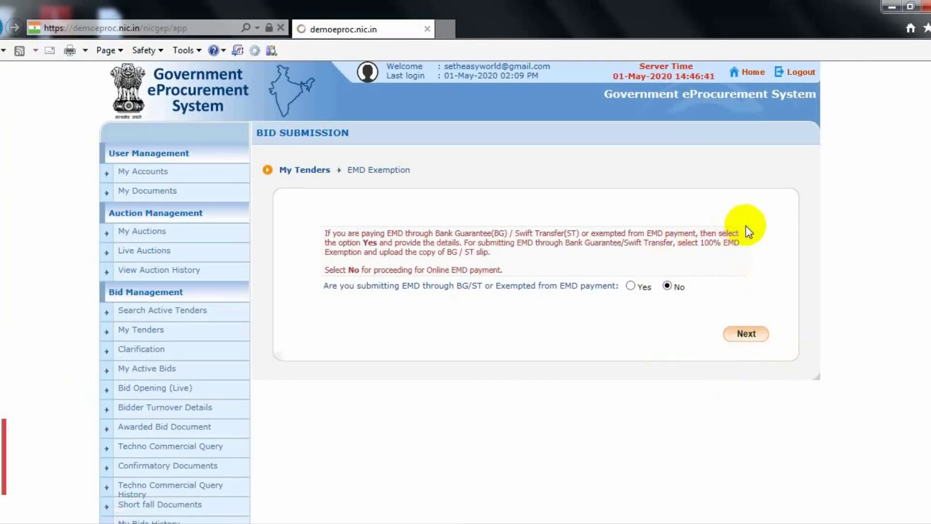
Step: Scroll through Bid Payment Details showing tender fee 10,000 INR and EMD 1,99,00,000 INR
{"action": "scroll", "coordinate": [751, 228], "scroll_direction": "down", "scroll_amount": 3}
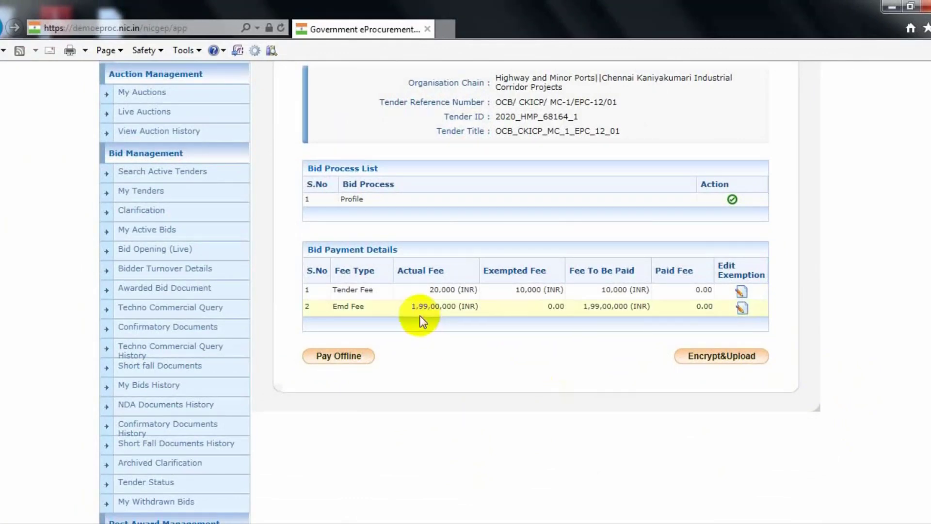
{"action": "scroll", "coordinate": [502, 321], "scroll_direction": "up", "scroll_amount": 3}
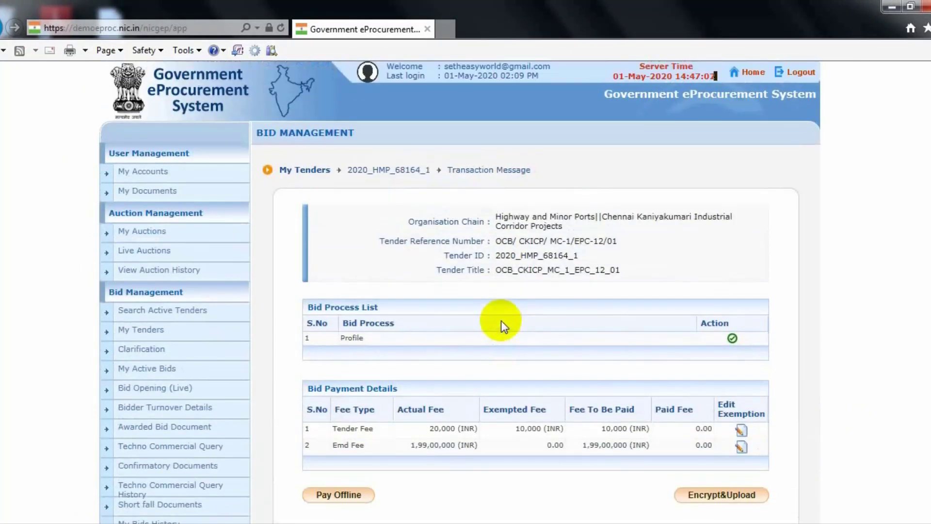
{"action": "scroll", "coordinate": [501, 321], "scroll_direction": "down", "scroll_amount": 4}
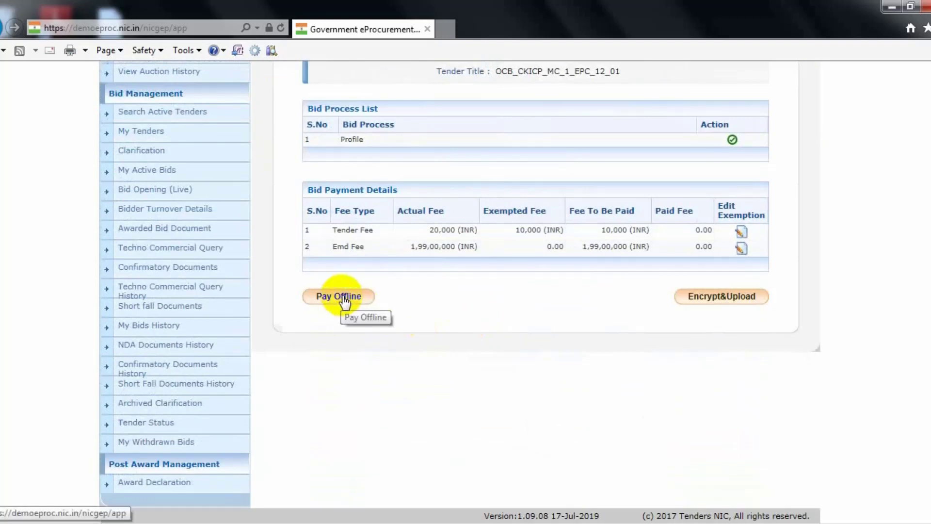
{"action": "scroll", "coordinate": [531, 310], "scroll_direction": "up", "scroll_amount": 3}
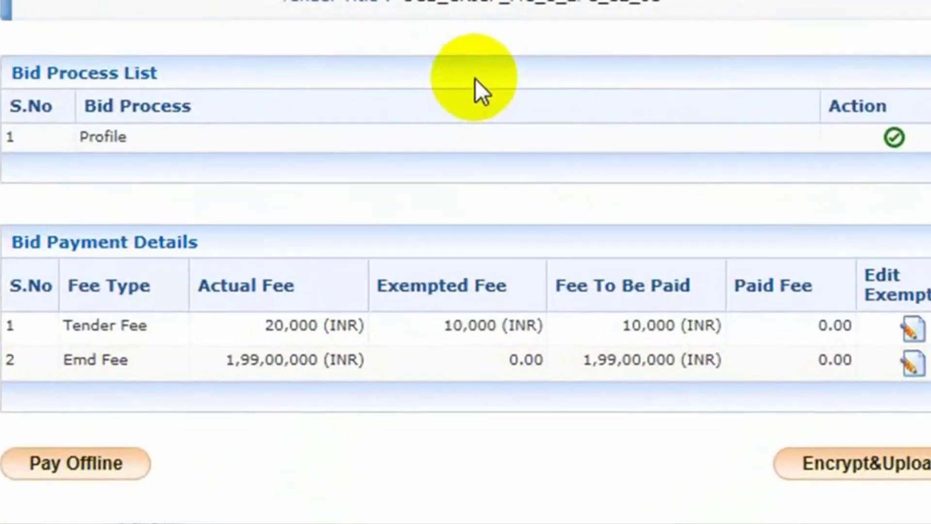
{"action": "scroll", "coordinate": [475, 80], "scroll_direction": "down", "scroll_amount": 3}
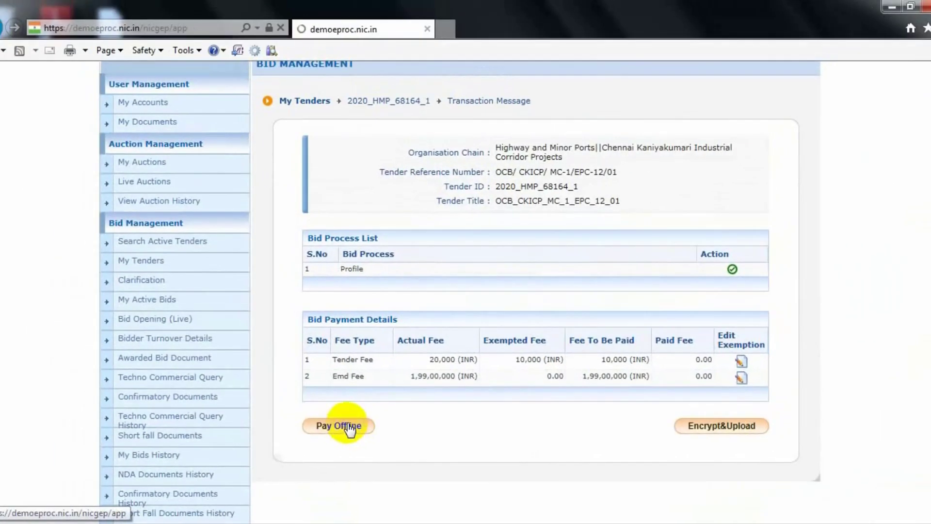
Step: Choose Pay Offline, confirm the payment details and accept the warning to reach Offline Fee Payment
{"action": "left_click", "coordinate": [99, 325]}
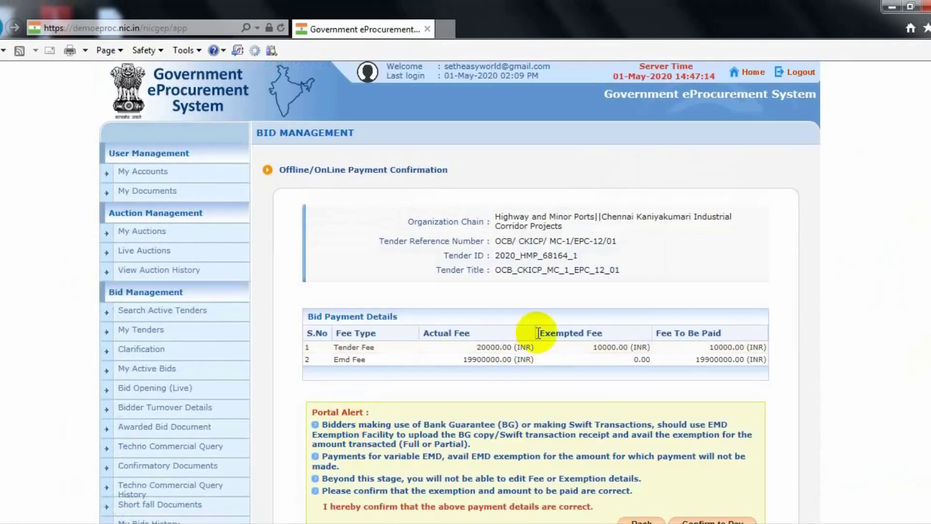
{"action": "scroll", "coordinate": [488, 333], "scroll_direction": "down", "scroll_amount": 5}
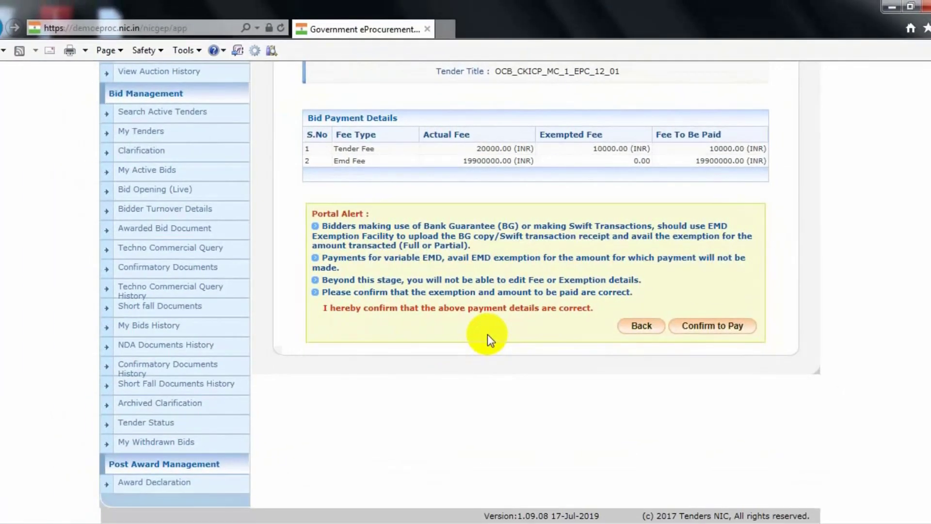
{"action": "left_click", "coordinate": [724, 324]}
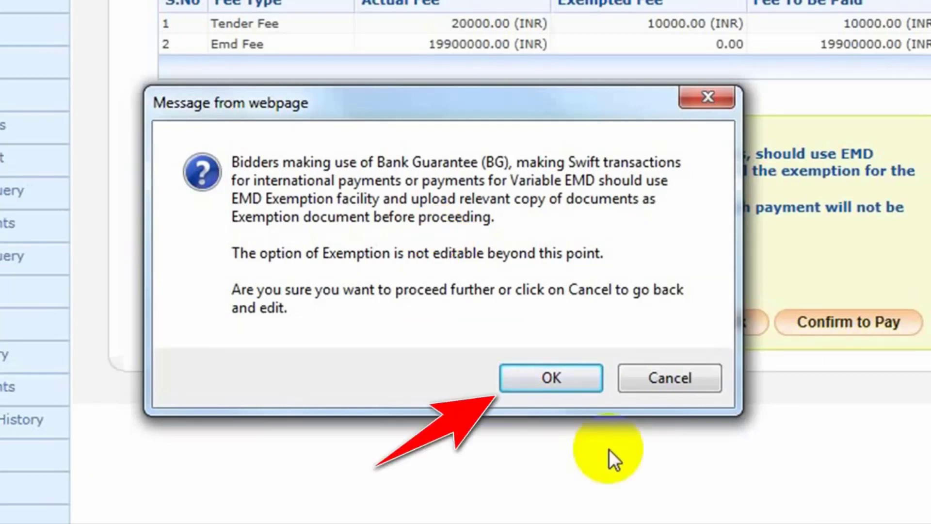
{"action": "left_click", "coordinate": [594, 377]}
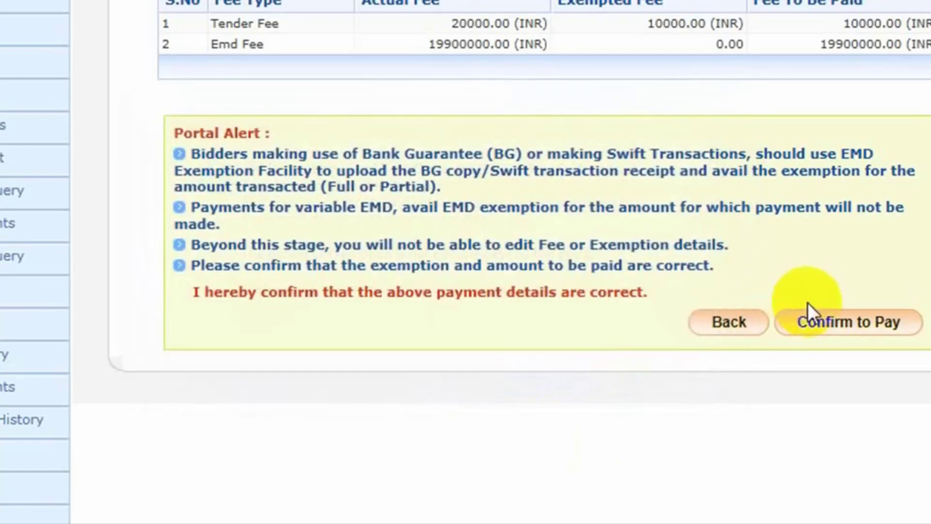
{"action": "left_click", "coordinate": [810, 307]}
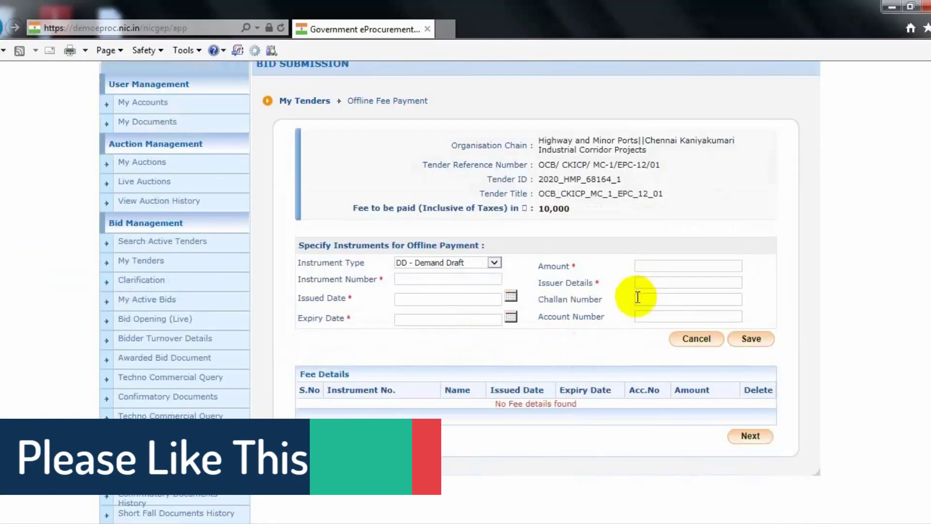
Step: Keep DD - Demand Draft as the tender fee instrument type and enter the draft number
{"action": "scroll", "coordinate": [638, 298], "scroll_direction": "down", "scroll_amount": 2}
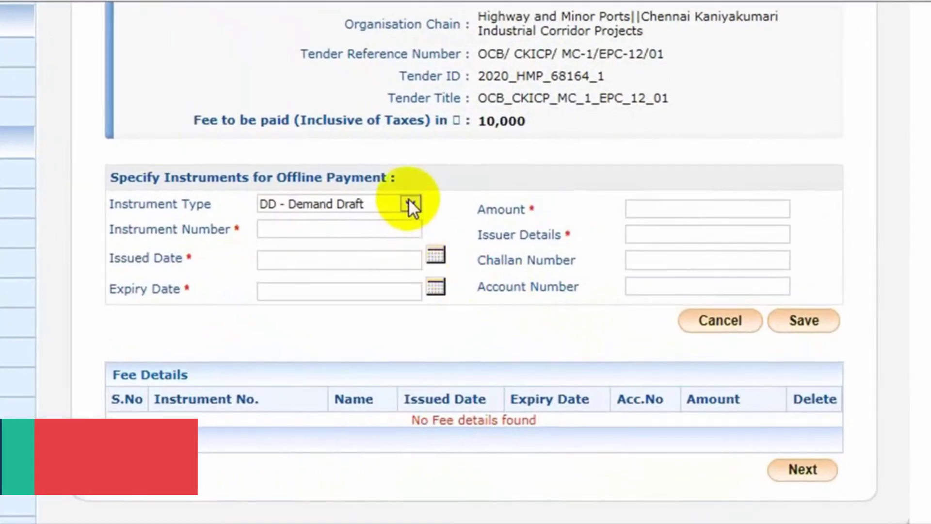
{"action": "left_click", "coordinate": [408, 198]}
{"action": "left_click", "coordinate": [410, 201]}
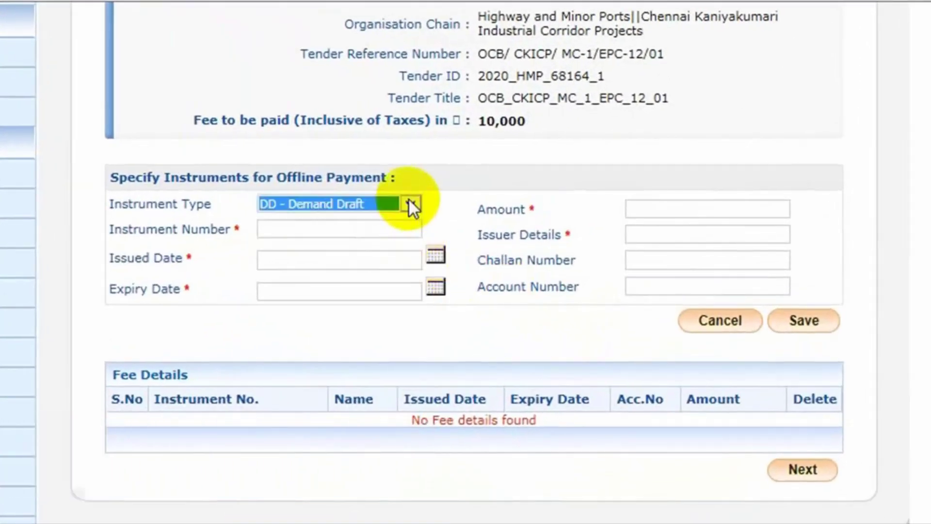
{"action": "left_click", "coordinate": [408, 200]}
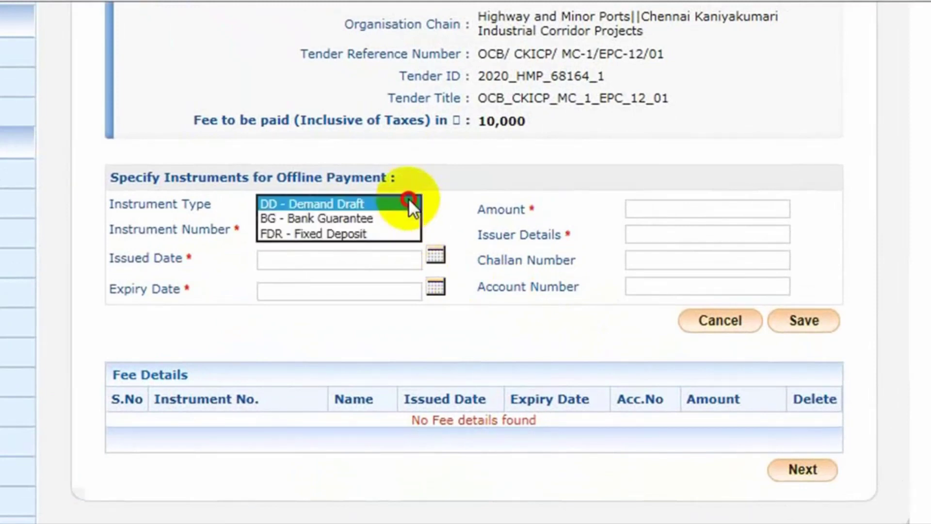
{"action": "left_click", "coordinate": [409, 200]}
{"action": "left_click", "coordinate": [408, 200]}
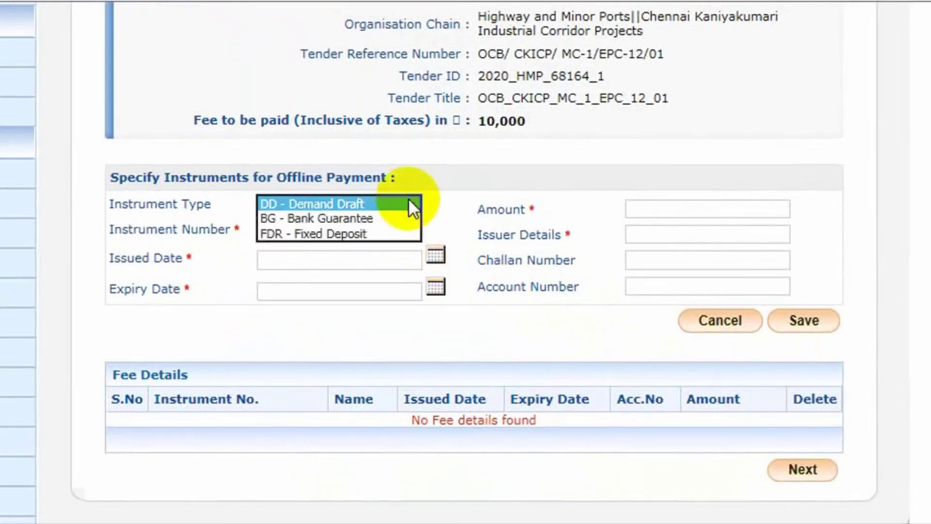
{"action": "left_click", "coordinate": [408, 199]}
{"action": "left_click", "coordinate": [408, 199]}
{"action": "left_click", "coordinate": [408, 200]}
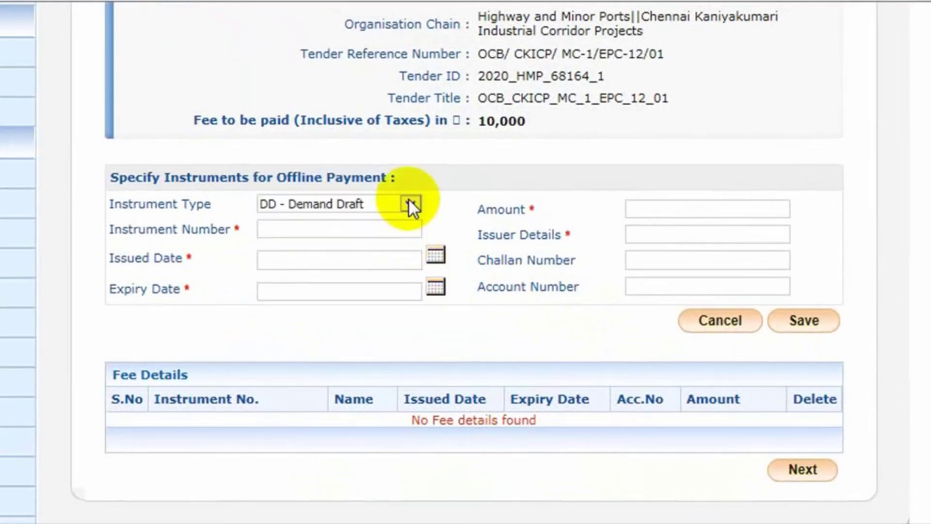
{"action": "left_click", "coordinate": [408, 200]}
{"action": "left_click", "coordinate": [408, 199]}
{"action": "left_click", "coordinate": [408, 199]}
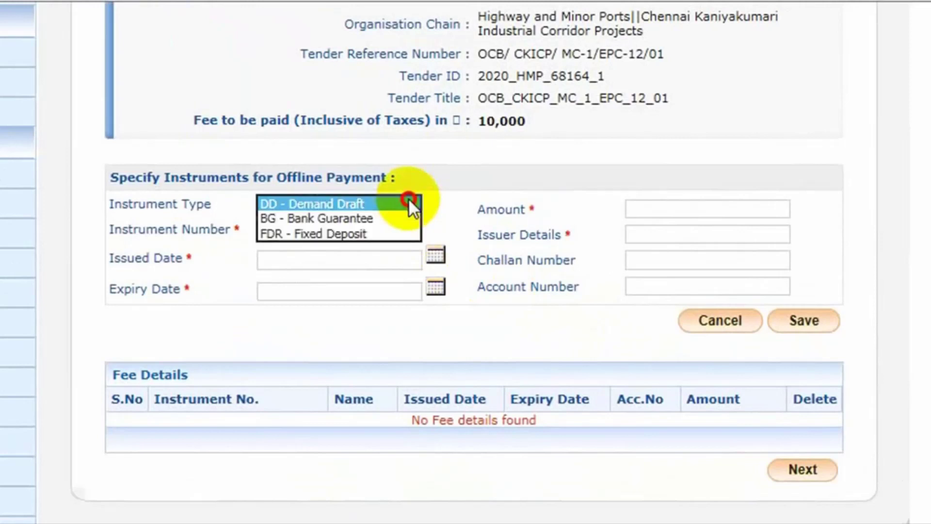
{"action": "left_click", "coordinate": [408, 200]}
{"action": "left_click", "coordinate": [408, 200]}
{"action": "left_click", "coordinate": [408, 200]}
{"action": "left_click", "coordinate": [409, 200]}
{"action": "left_click", "coordinate": [408, 200]}
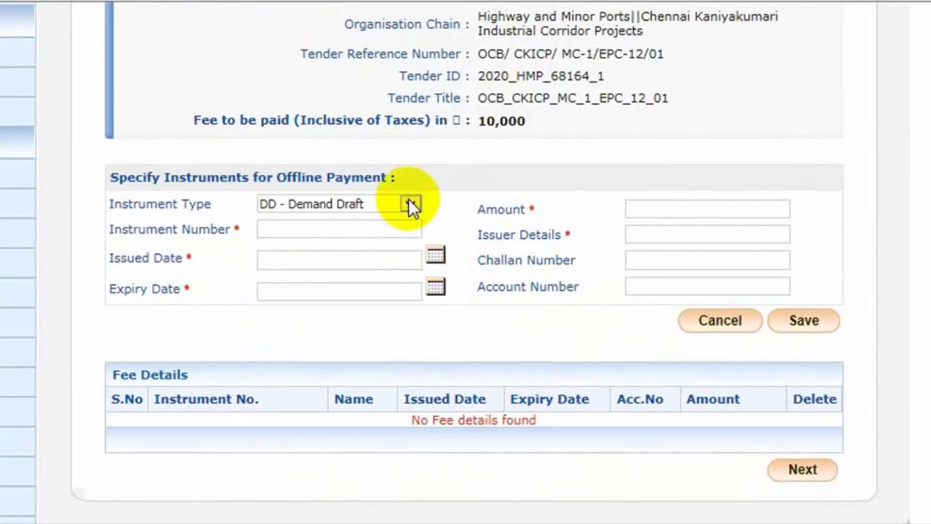
{"action": "left_click", "coordinate": [408, 200]}
{"action": "left_click", "coordinate": [408, 199]}
{"action": "left_click", "coordinate": [408, 199]}
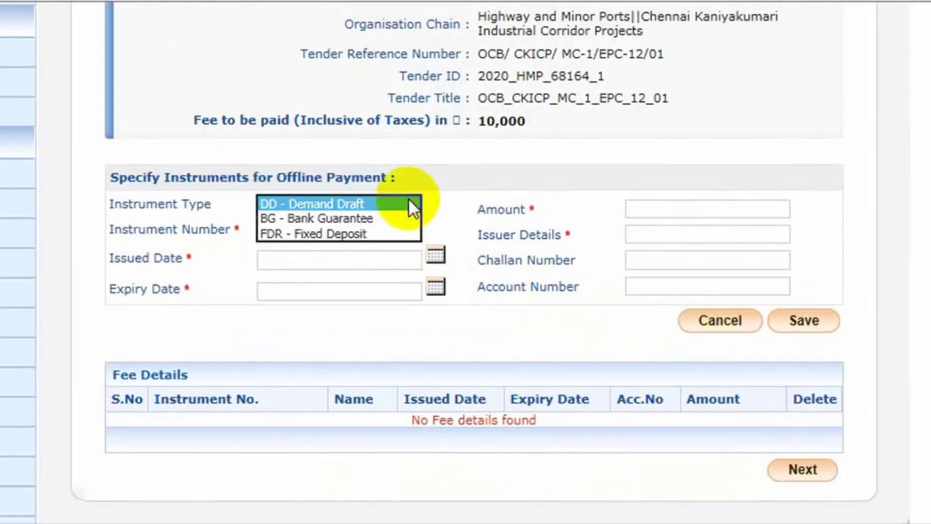
{"action": "left_click", "coordinate": [408, 200]}
{"action": "left_click", "coordinate": [285, 229]}
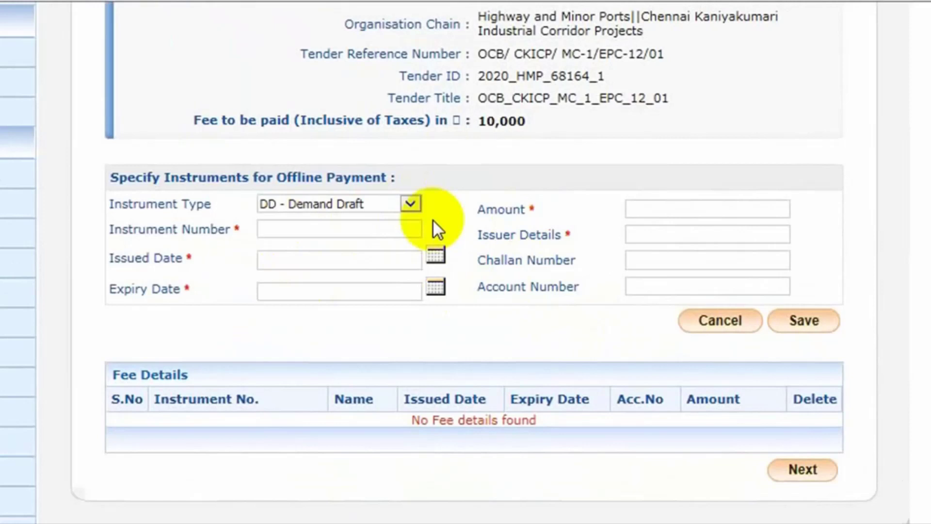
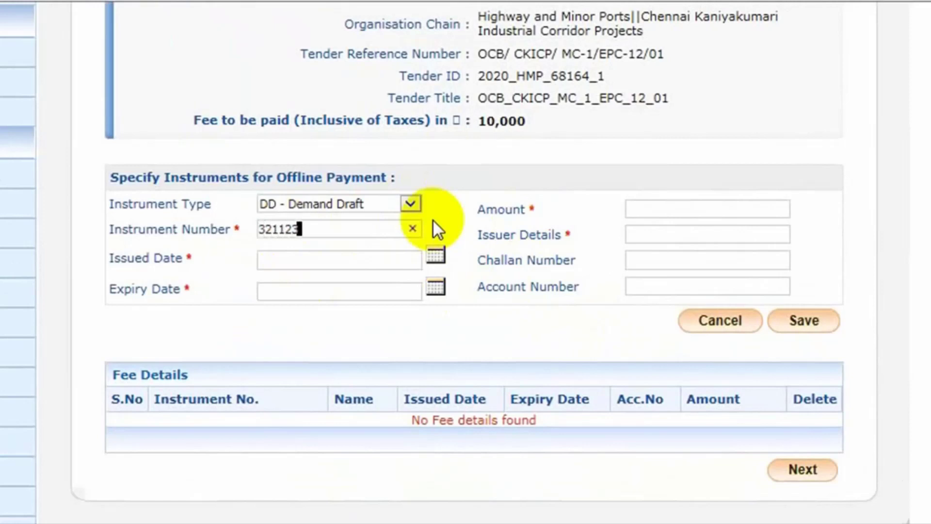
Step: Set the draft's issued date to 01/05/2020 and expiry date to 31/08/2020
{"action": "left_click", "coordinate": [282, 262]}
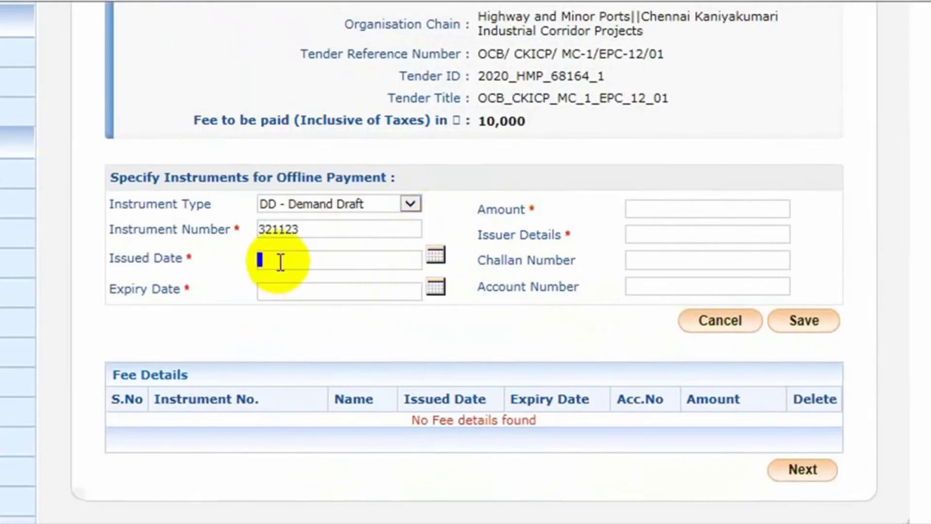
{"action": "left_click", "coordinate": [436, 255]}
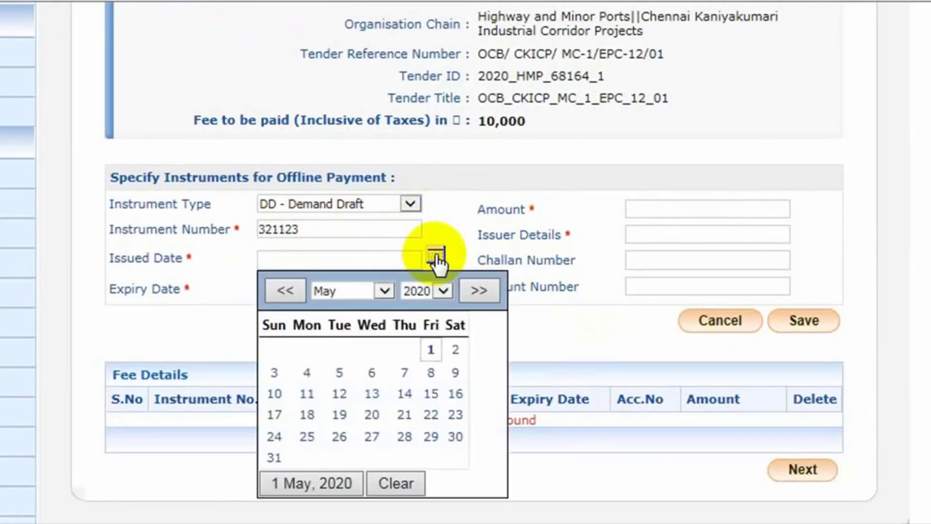
{"action": "left_click", "coordinate": [430, 350]}
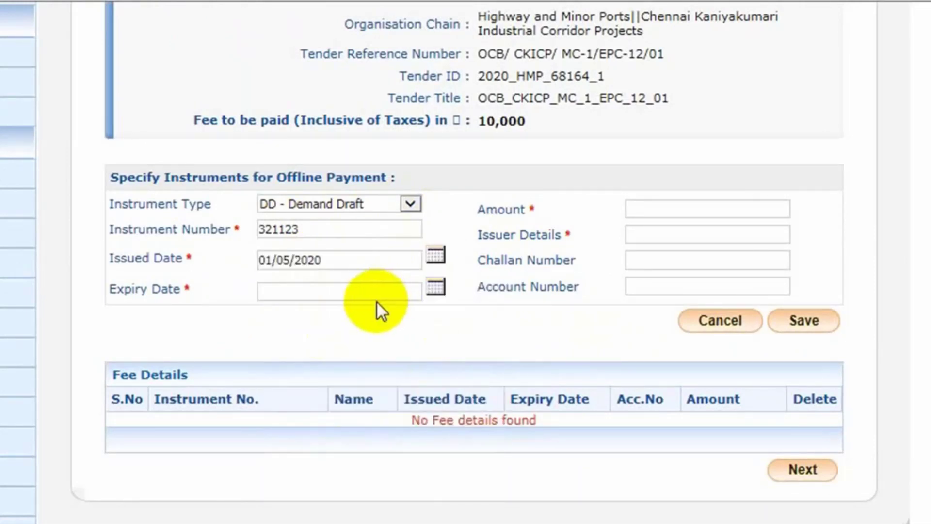
{"action": "left_click", "coordinate": [436, 288]}
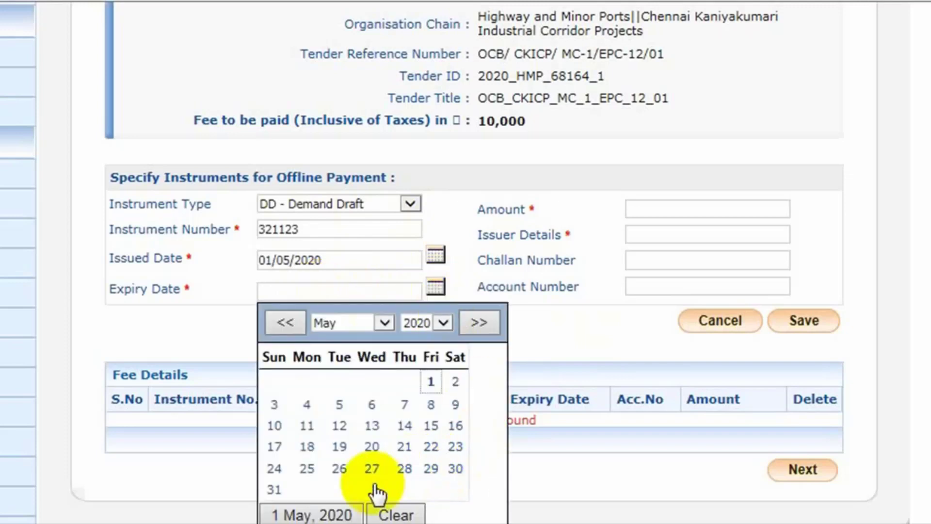
{"action": "left_click", "coordinate": [386, 321]}
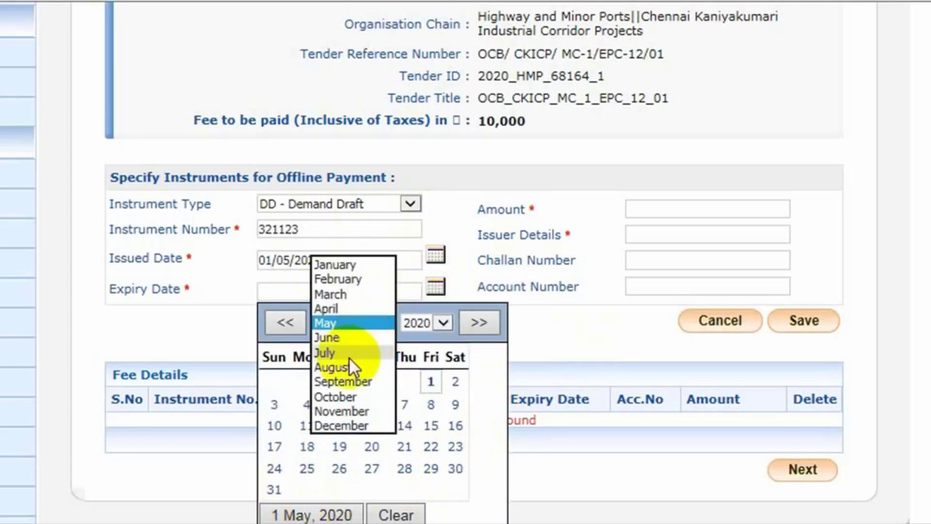
{"action": "left_click", "coordinate": [349, 359]}
{"action": "left_click", "coordinate": [307, 489]}
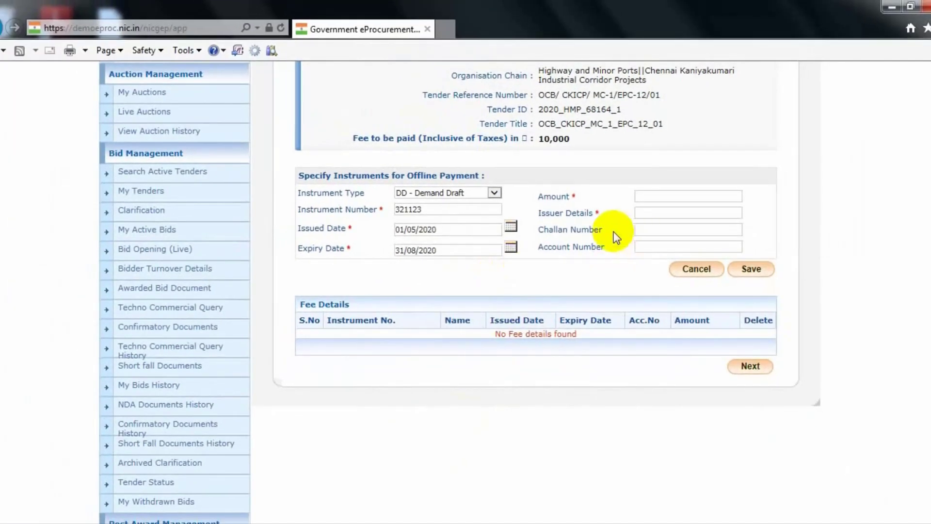
Step: Enter amount 10000, issuer 'State Bank Of India' and the account number, save, and continue to EMD payment
{"action": "left_click", "coordinate": [658, 197]}
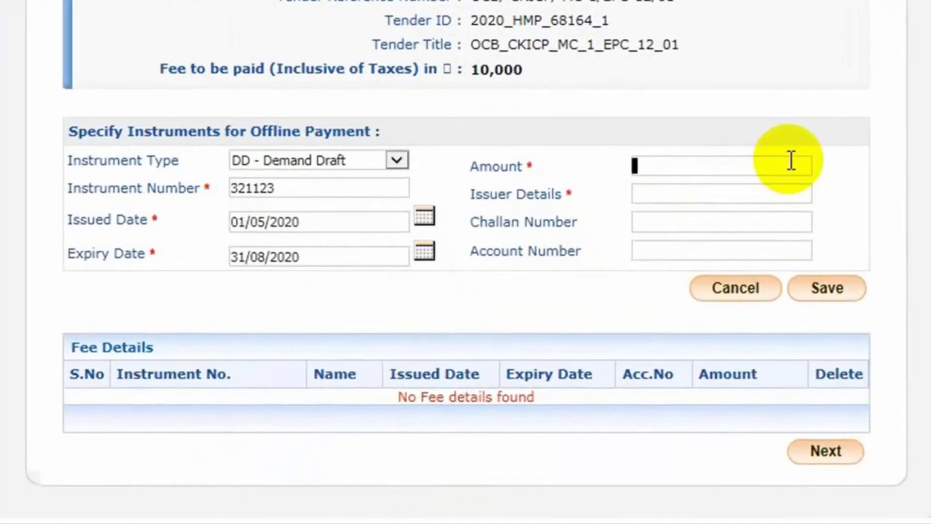
{"action": "type", "text": "10000"}
{"action": "left_click", "coordinate": [769, 192]}
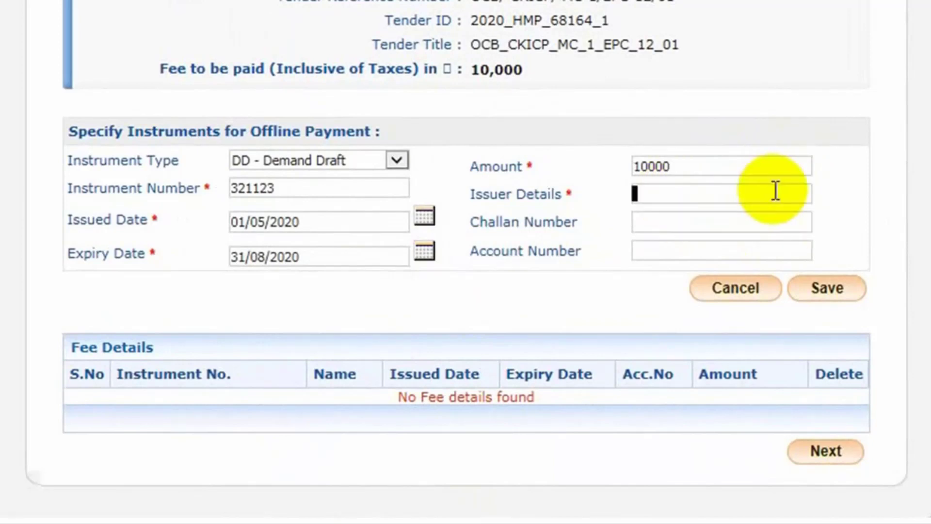
{"action": "type", "text": "State Bank"}
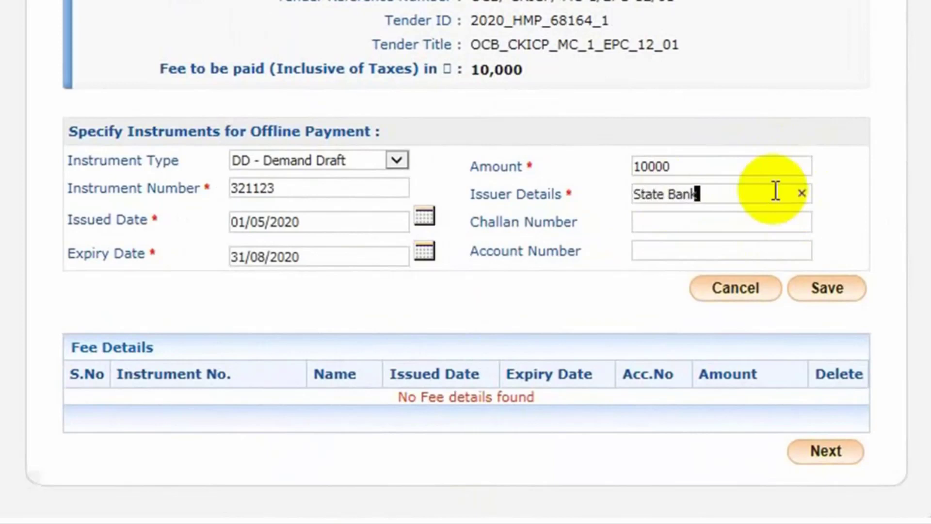
{"action": "type", "text": " Of India"}
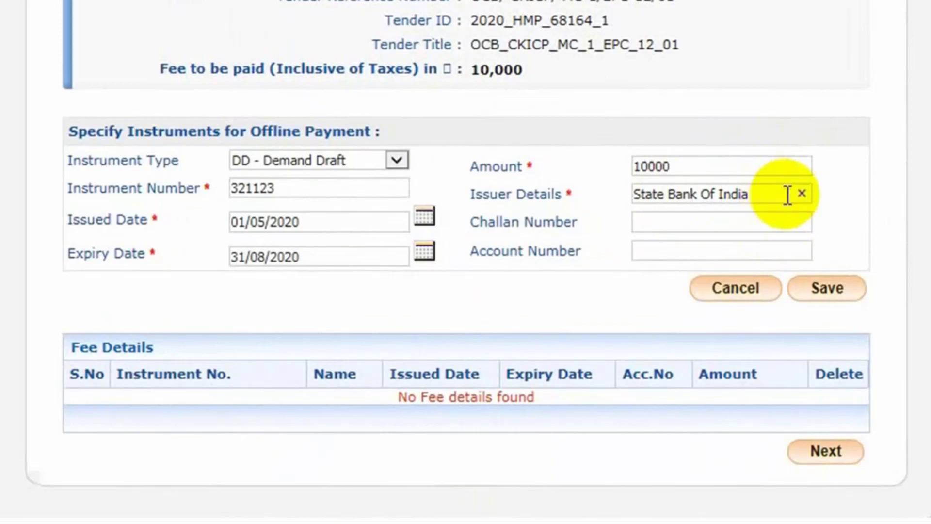
{"action": "left_click", "coordinate": [663, 220]}
{"action": "left_click", "coordinate": [683, 251]}
{"action": "left_click", "coordinate": [786, 252]}
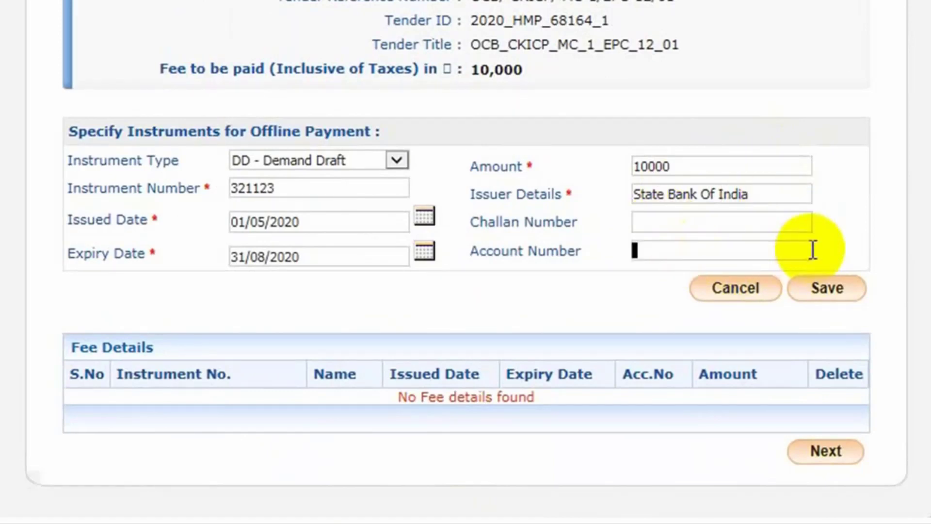
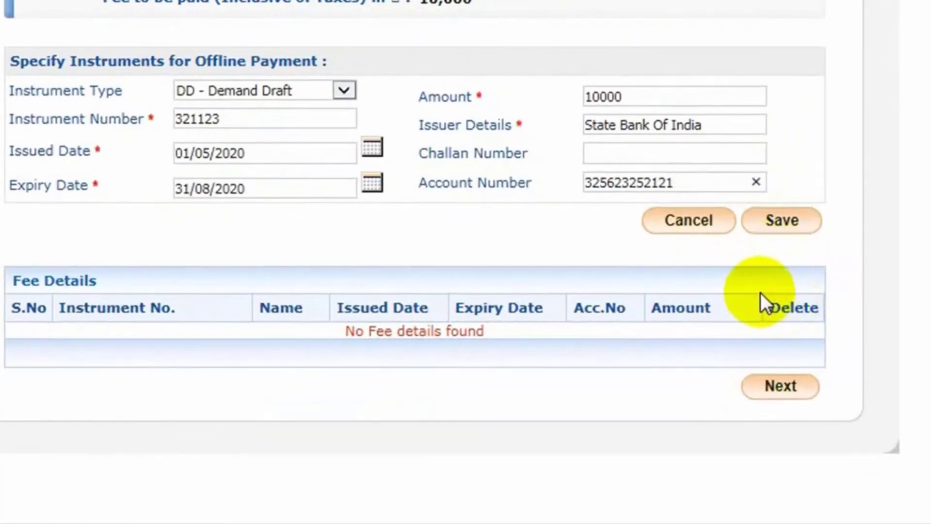
{"action": "left_click", "coordinate": [787, 221]}
{"action": "scroll", "coordinate": [707, 222], "scroll_direction": "down", "scroll_amount": 3}
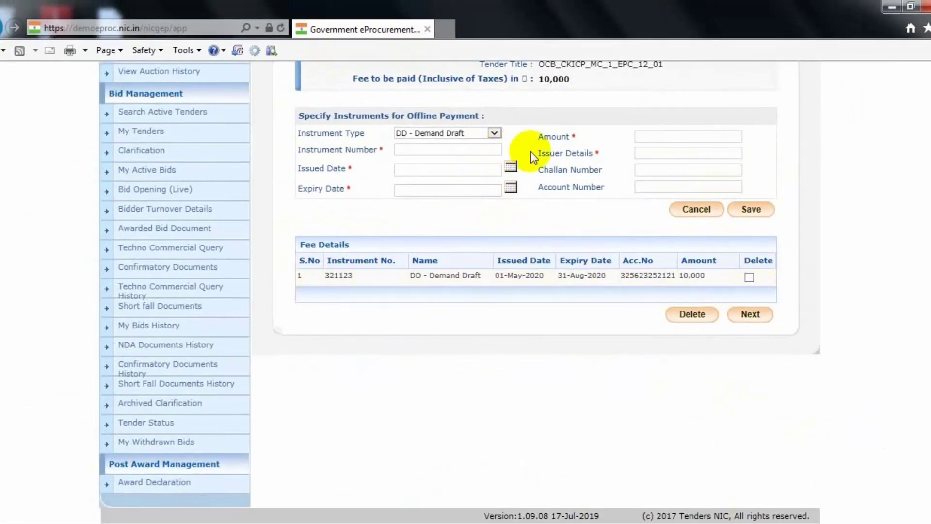
{"action": "scroll", "coordinate": [533, 151], "scroll_direction": "up", "scroll_amount": 2}
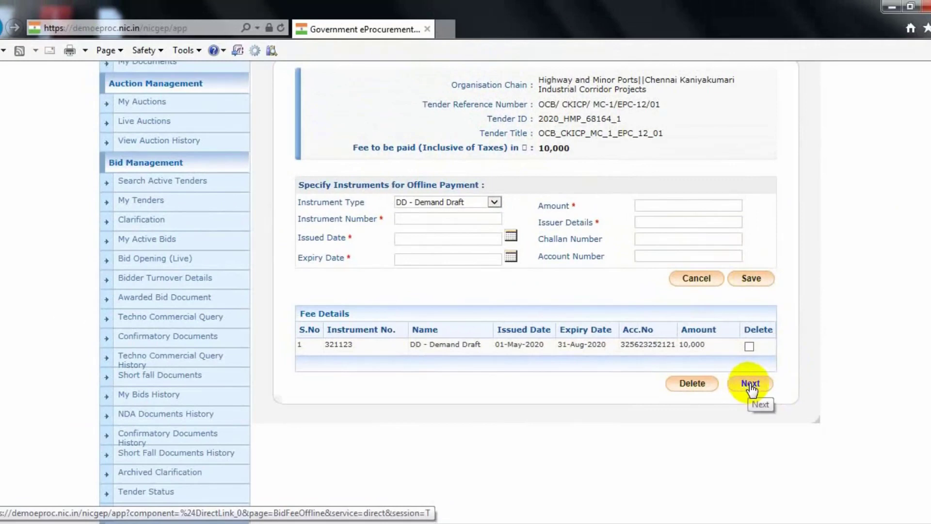
{"action": "left_click", "coordinate": [750, 384]}
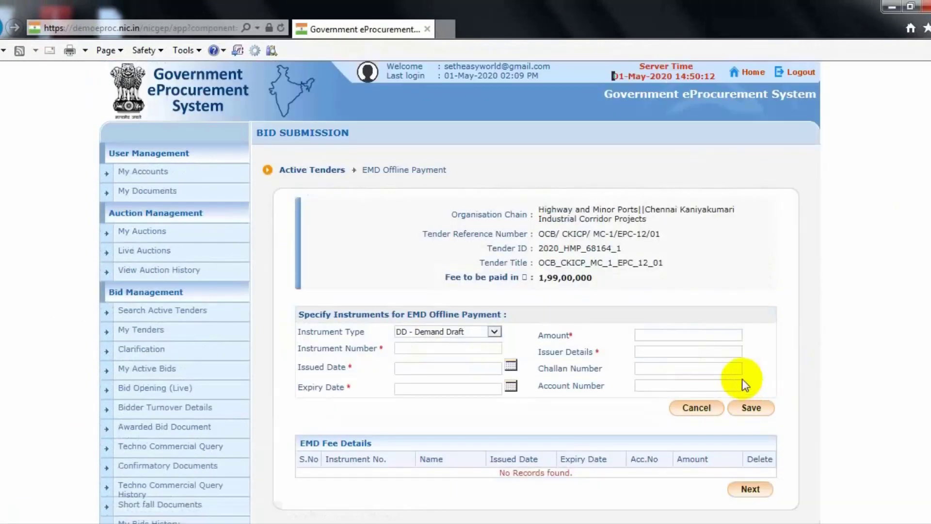
Step: Enter the EMD draft number with issued date 01/05/2020 and expiry date 31/08/2020
{"action": "scroll", "coordinate": [648, 295], "scroll_direction": "down", "scroll_amount": 2}
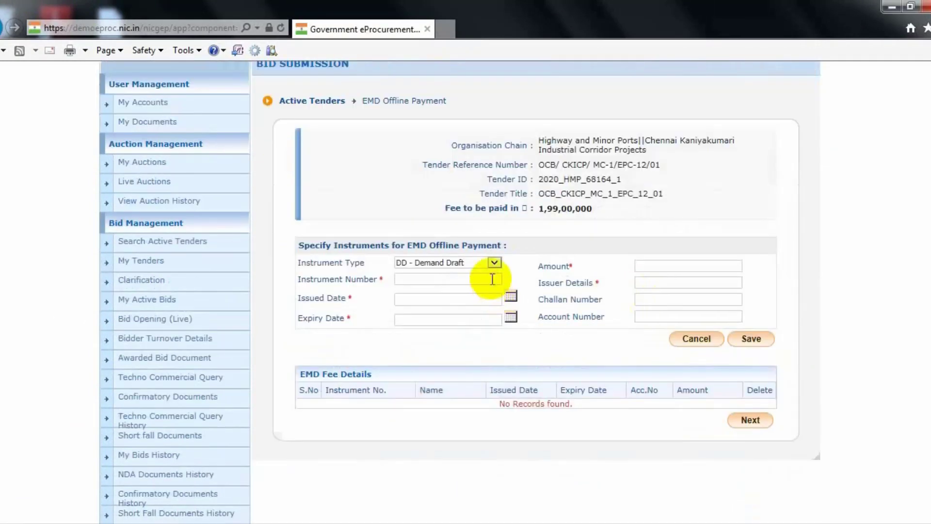
{"action": "left_click", "coordinate": [448, 281]}
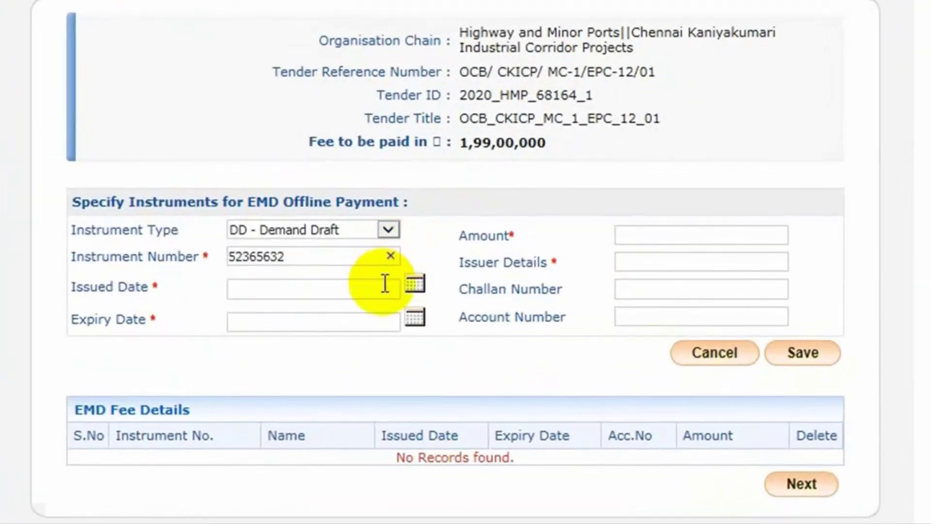
{"action": "left_click", "coordinate": [284, 286]}
{"action": "left_click", "coordinate": [414, 284]}
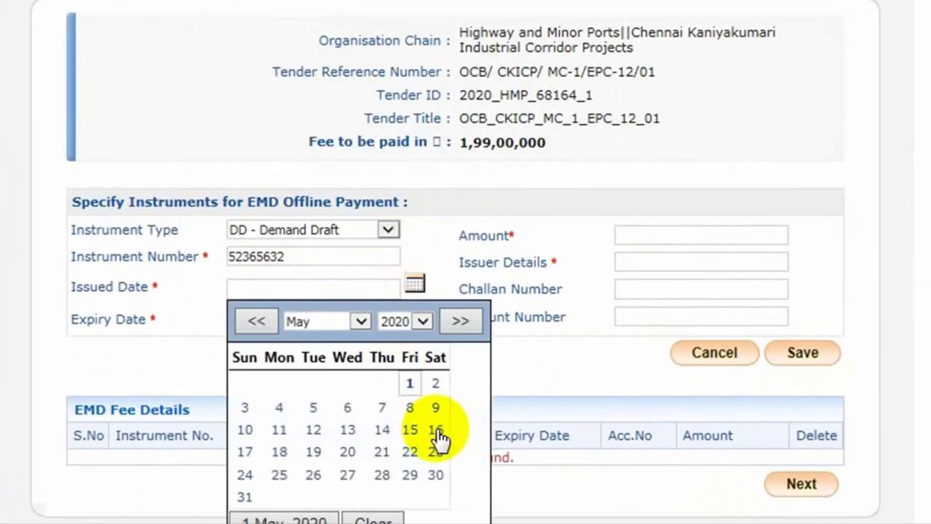
{"action": "left_click", "coordinate": [411, 382]}
{"action": "left_click", "coordinate": [414, 317]}
{"action": "left_click", "coordinate": [361, 356]}
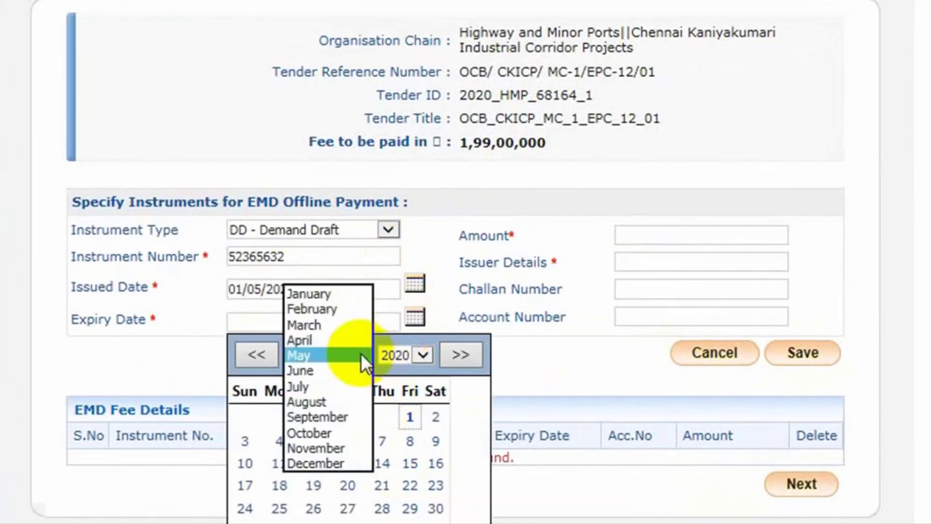
{"action": "left_click", "coordinate": [334, 402]}
{"action": "left_click", "coordinate": [279, 522]}
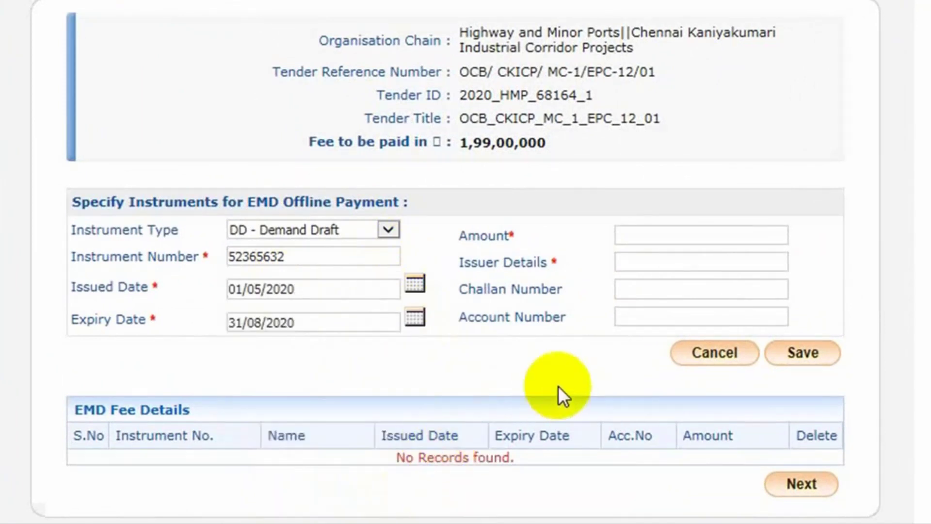
Step: Enter amount 19900000, issuer 'State Bank of India' and the account number, save, and continue
{"action": "left_click", "coordinate": [642, 237]}
{"action": "type", "text": "1"}
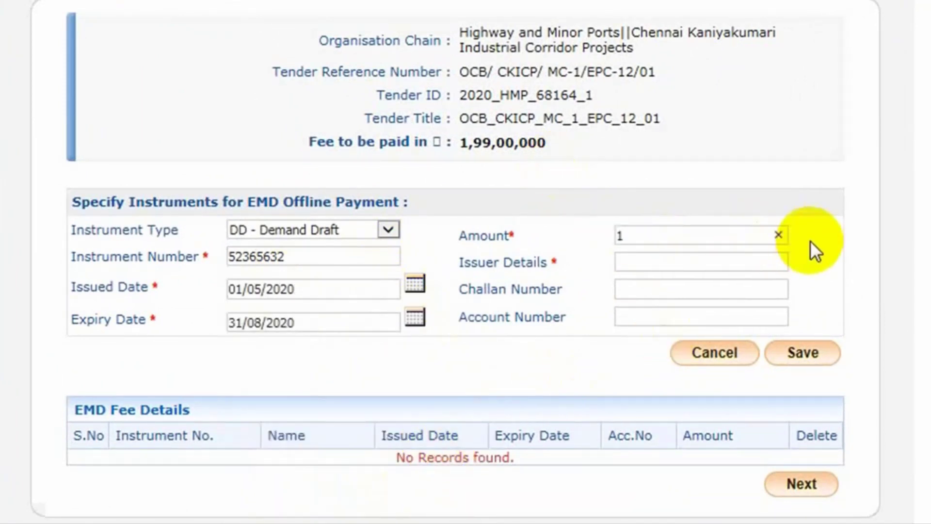
{"action": "type", "text": "9900000"}
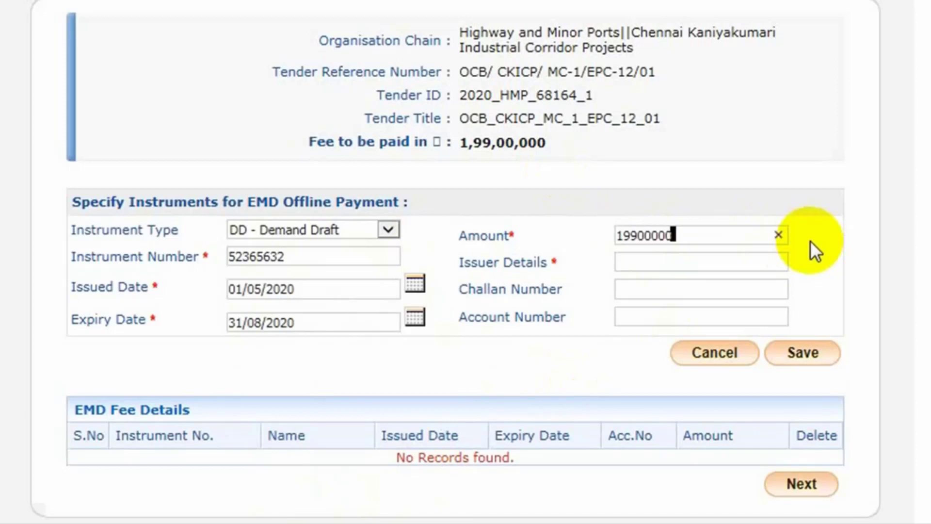
{"action": "left_click", "coordinate": [652, 260]}
{"action": "type", "text": "State Bank of"}
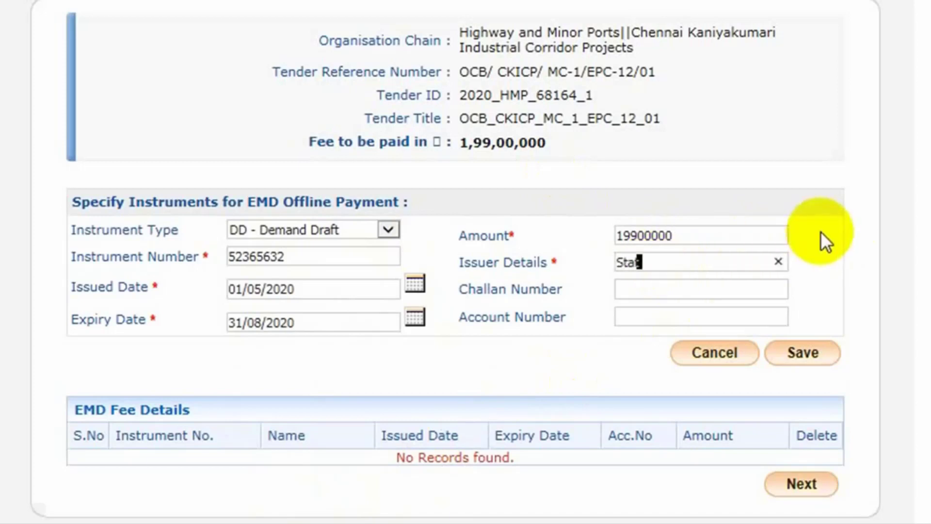
{"action": "type", "text": " India"}
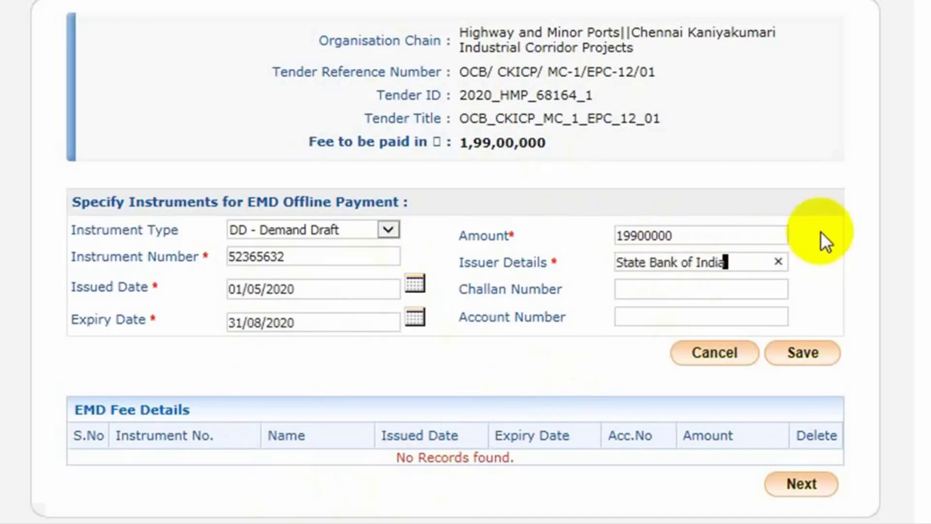
{"action": "left_click", "coordinate": [662, 288]}
{"action": "key", "text": "Tab"}
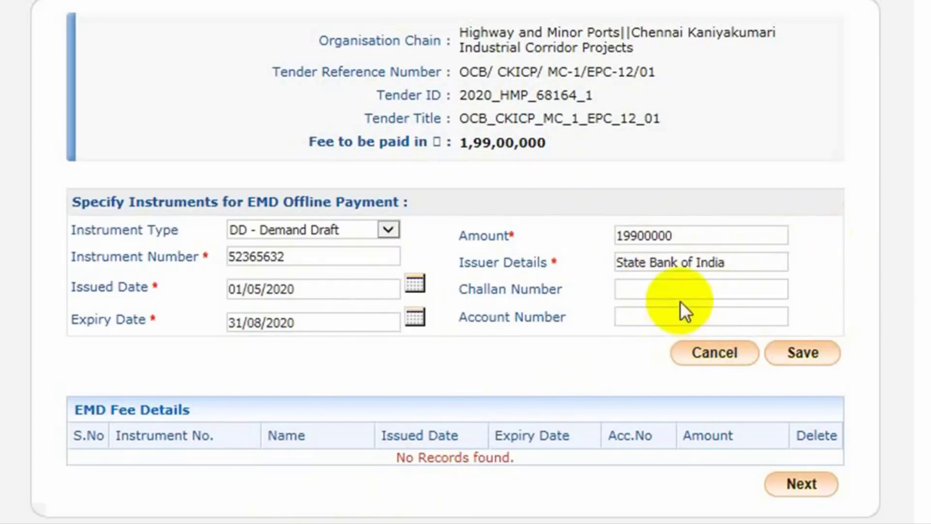
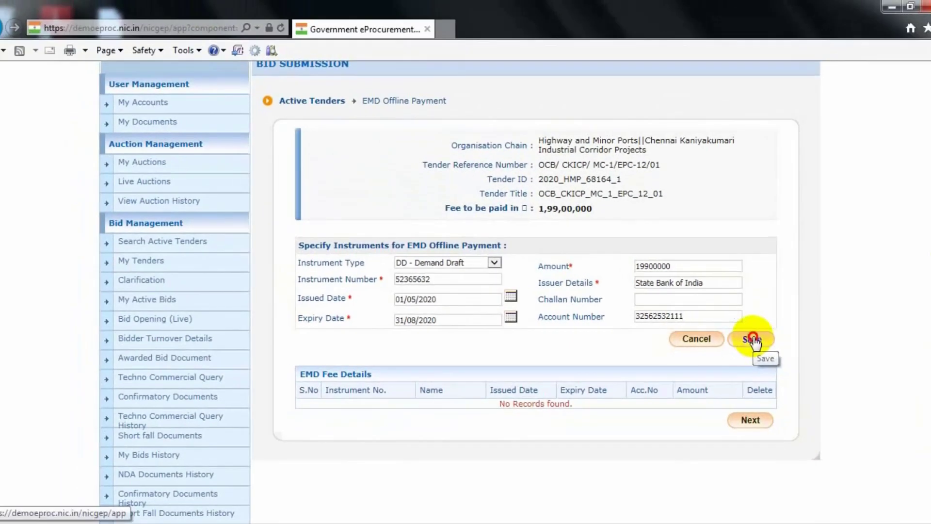
{"action": "left_click", "coordinate": [803, 352]}
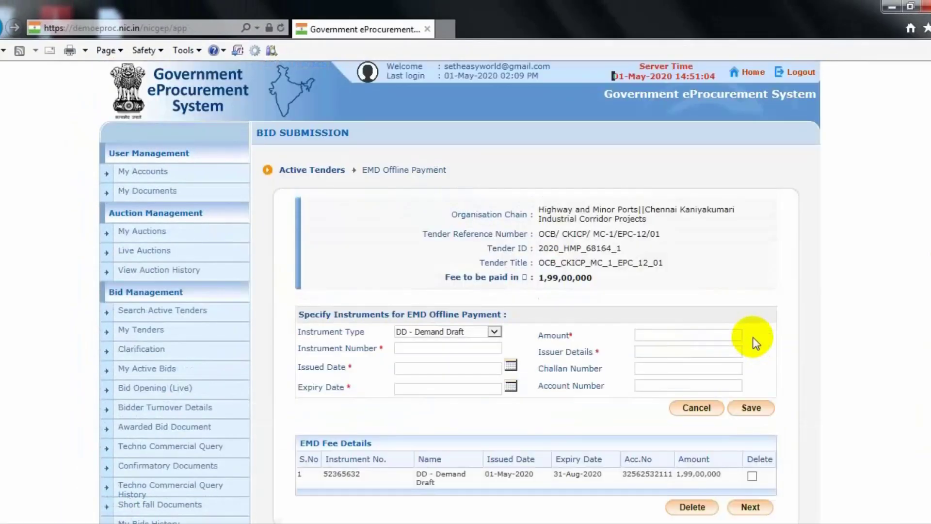
{"action": "scroll", "coordinate": [827, 334], "scroll_direction": "down", "scroll_amount": 5}
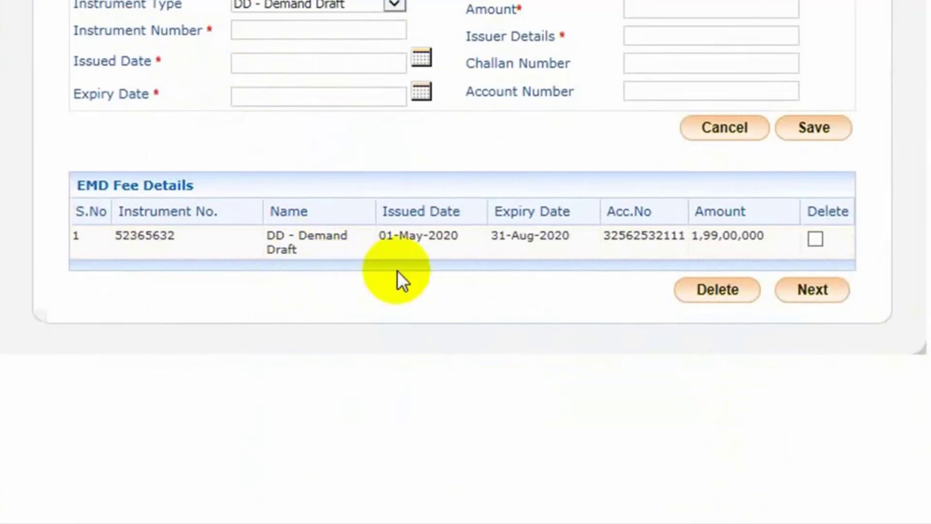
{"action": "left_click", "coordinate": [814, 296]}
Step: Scroll the Transaction Message page and proceed to Encrypt&Upload for the bid covers
{"action": "scroll", "coordinate": [837, 406], "scroll_direction": "down", "scroll_amount": 3}
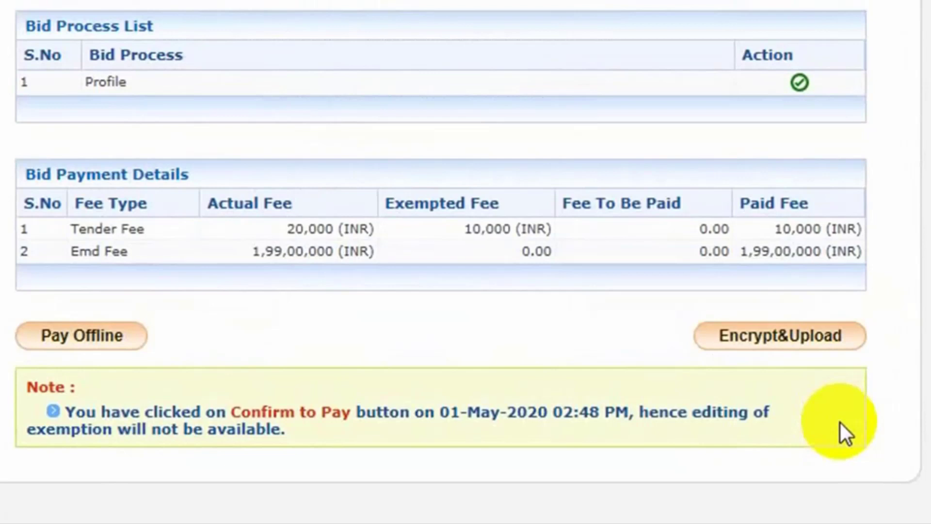
{"action": "left_click", "coordinate": [790, 338]}
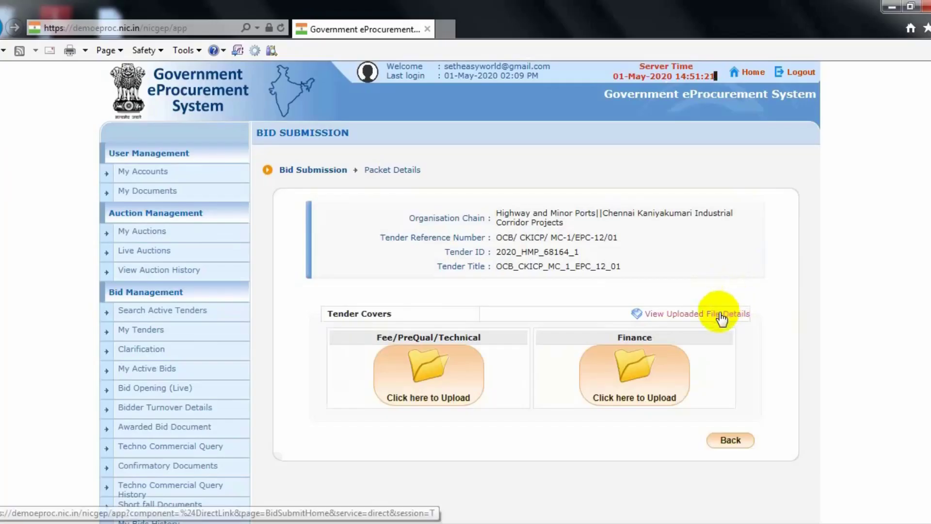
{"action": "left_click", "coordinate": [722, 319]}
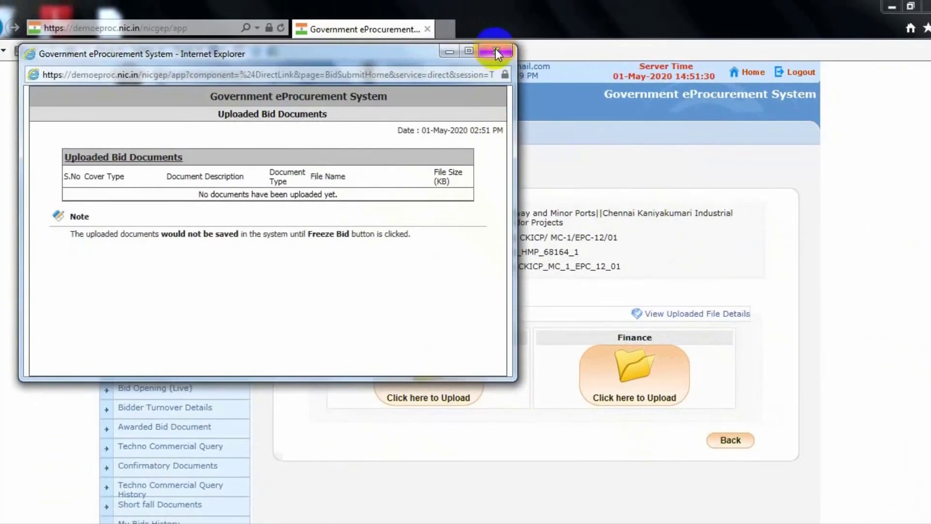
{"action": "left_click", "coordinate": [495, 50]}
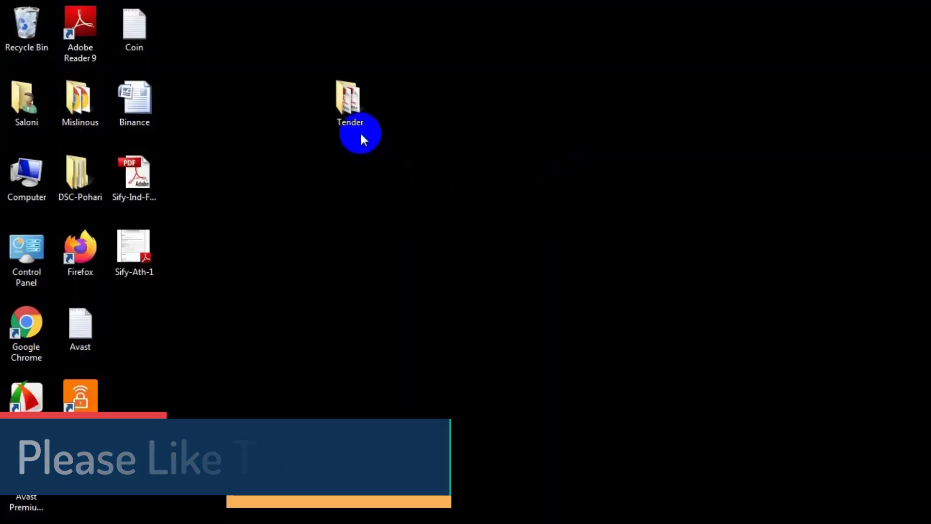
{"action": "left_click", "coordinate": [344, 96]}
Step: Open the Tender folder and browse its numbered bid PDFs down to the BOQ_65700 spreadsheet
{"action": "double_click", "coordinate": [344, 96]}
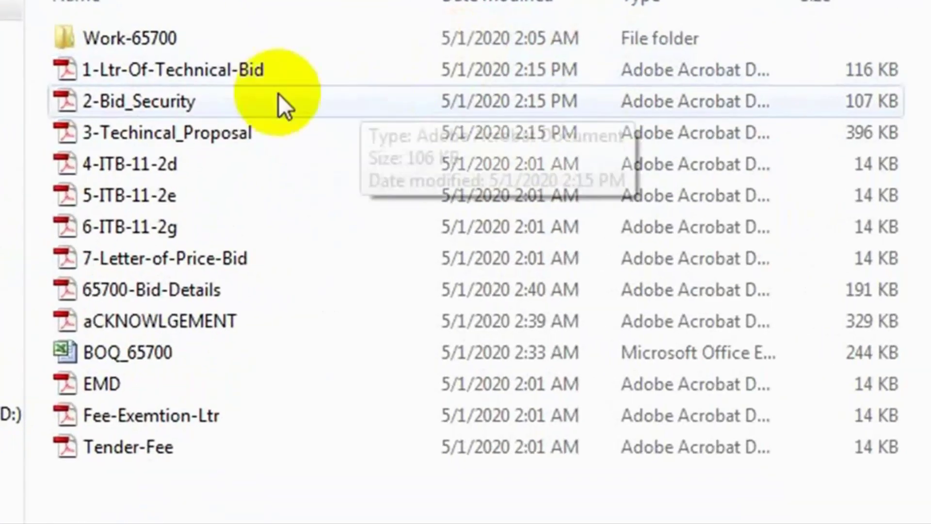
{"action": "left_click", "coordinate": [370, 189]}
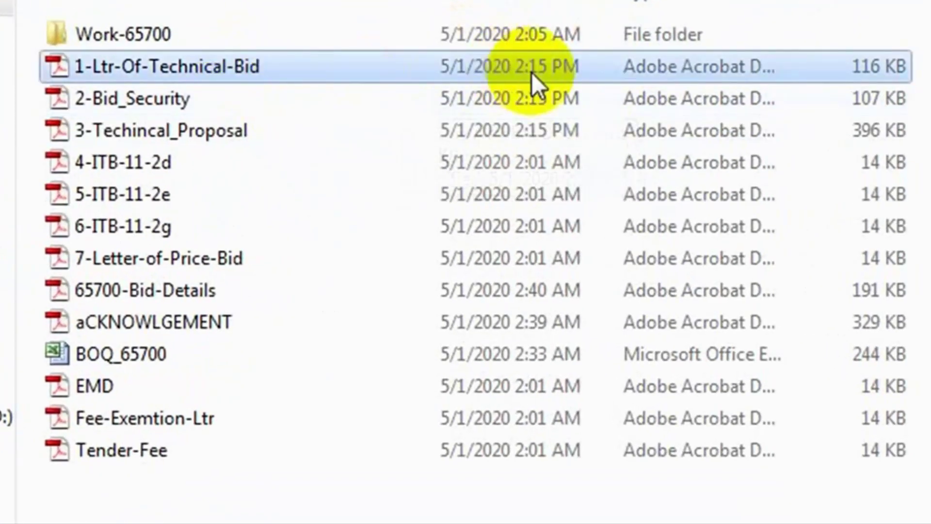
{"action": "key", "text": "Down"}
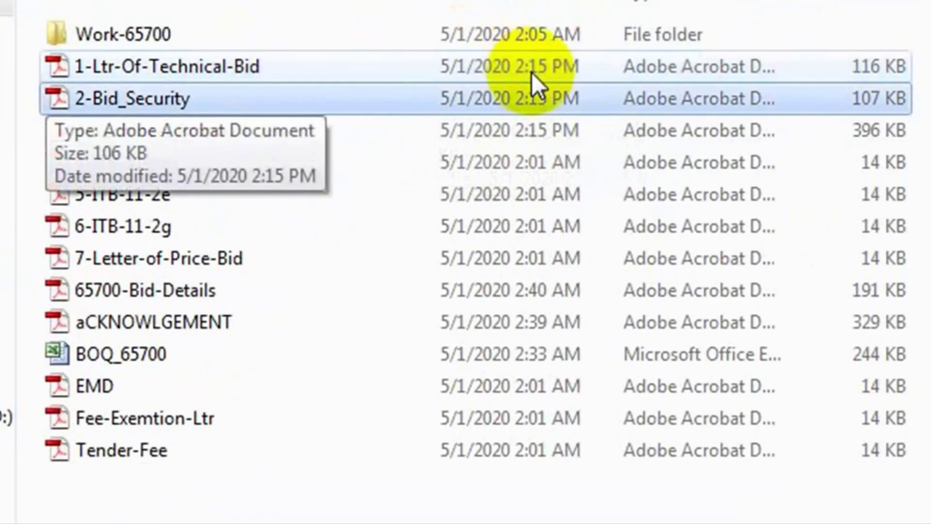
{"action": "key", "text": "Down"}
{"action": "key", "text": "Down"}
{"action": "key", "text": "Down"}
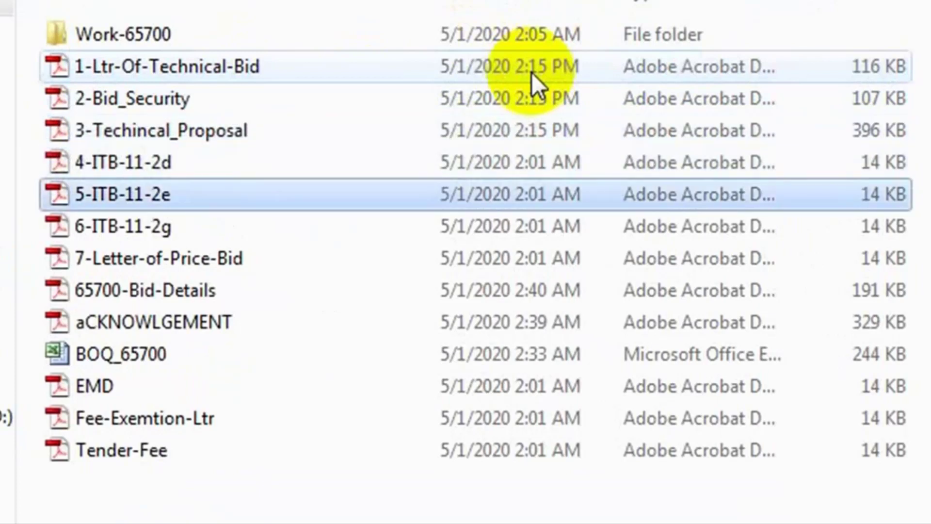
{"action": "key", "text": "Down"}
{"action": "key", "text": "Down"}
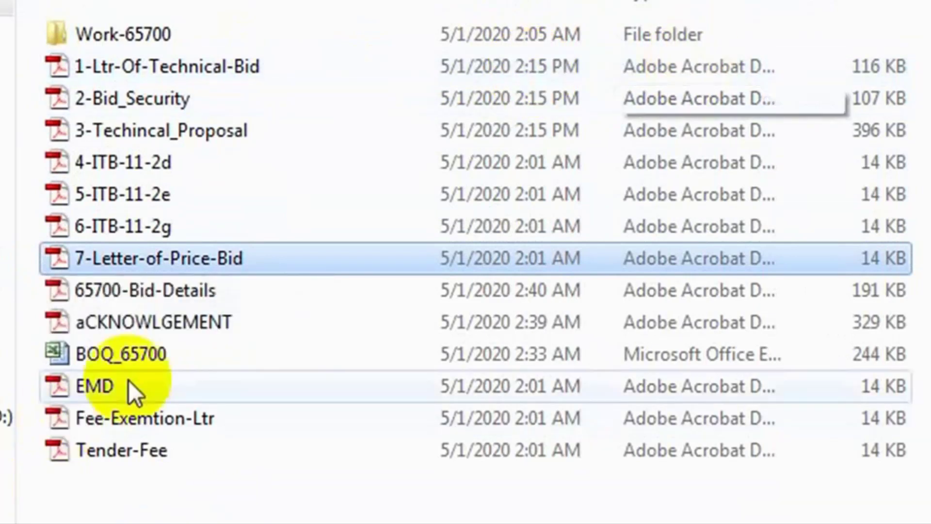
{"action": "left_click", "coordinate": [107, 357]}
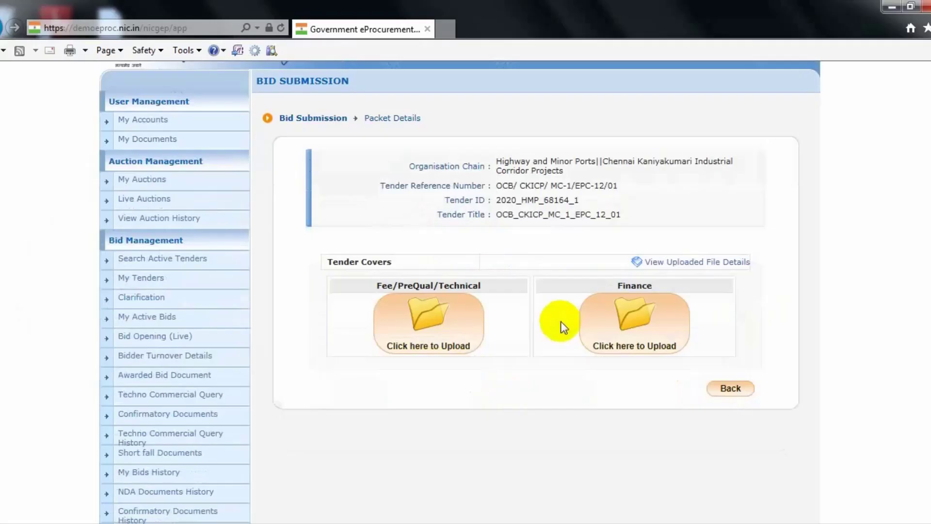
Step: In the Fee/PreQual/Technical cover, attach 1-Ltr-Of-Technical-Bid.pdf from Desktop > Tender to row 1
{"action": "scroll", "coordinate": [561, 321], "scroll_direction": "down", "scroll_amount": 1}
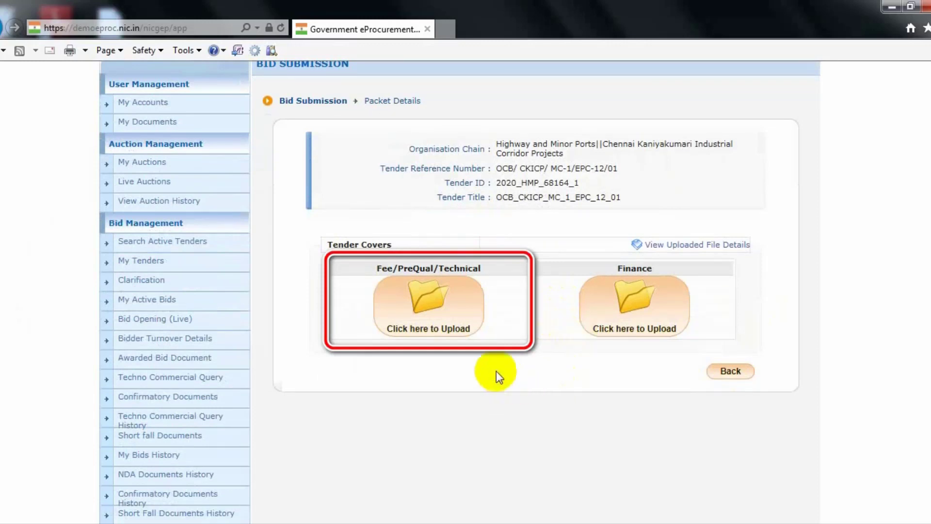
{"action": "left_click", "coordinate": [431, 297]}
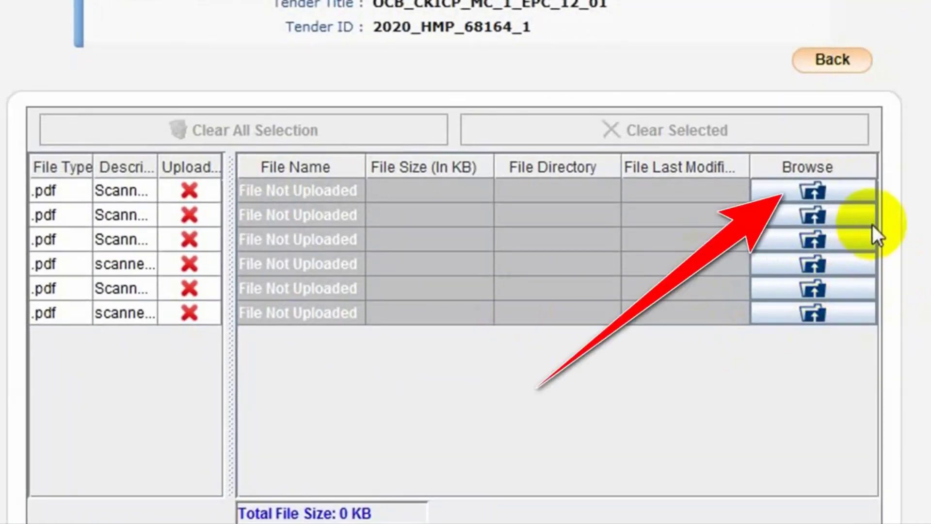
{"action": "left_click", "coordinate": [808, 190]}
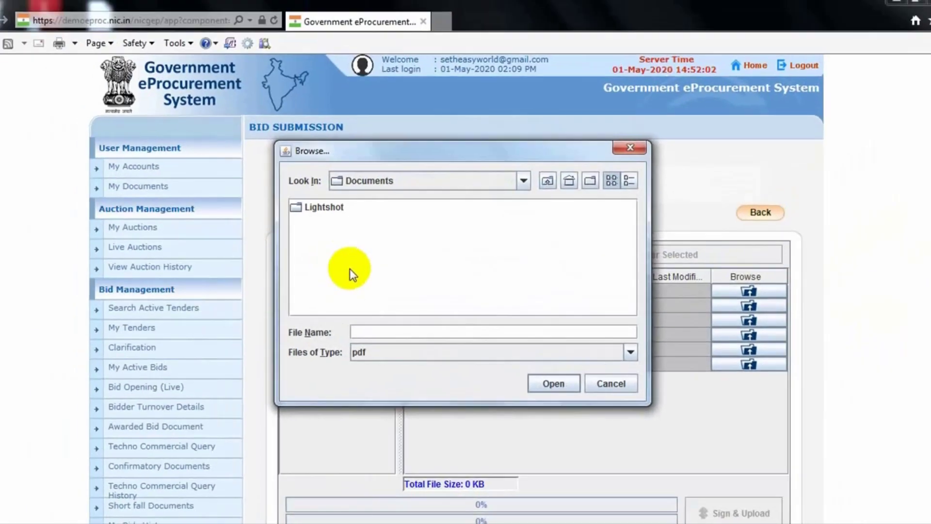
{"action": "left_click", "coordinate": [523, 180]}
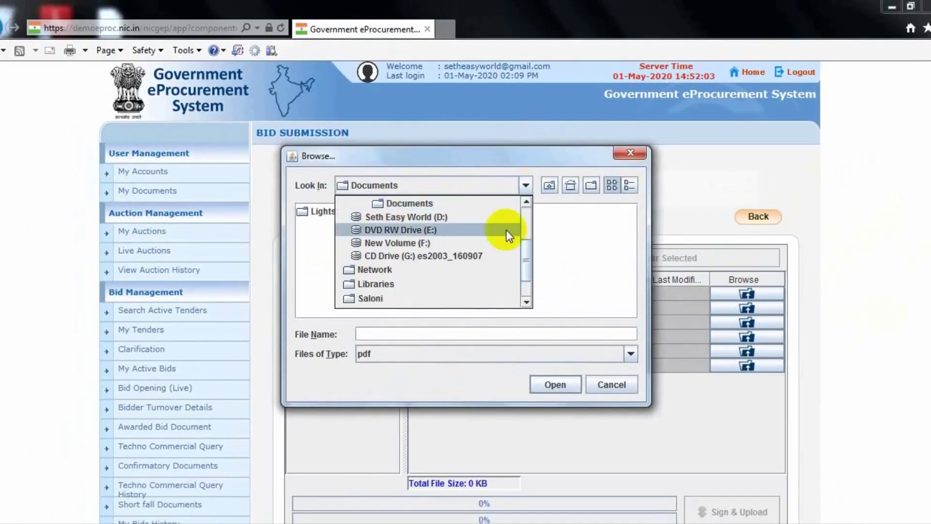
{"action": "scroll", "coordinate": [531, 191], "scroll_direction": "up", "scroll_amount": 3}
{"action": "left_click", "coordinate": [383, 218]}
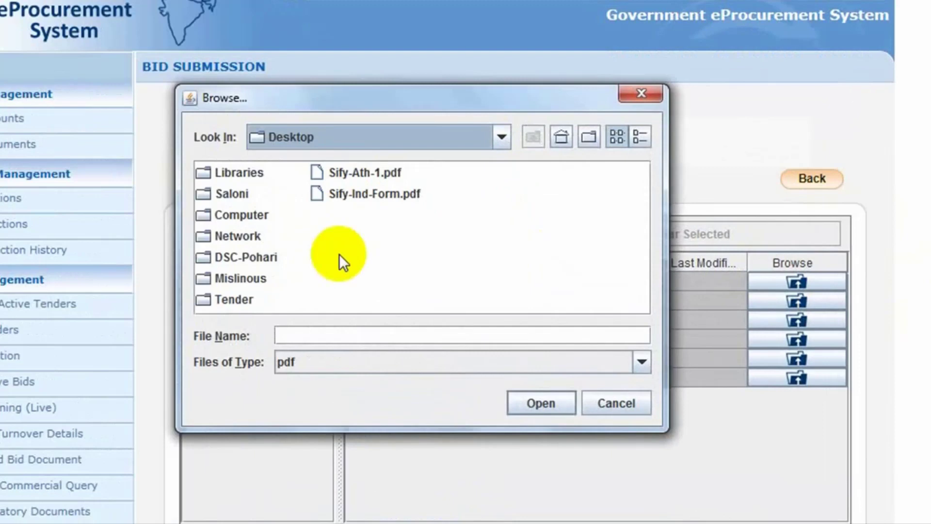
{"action": "double_click", "coordinate": [233, 299]}
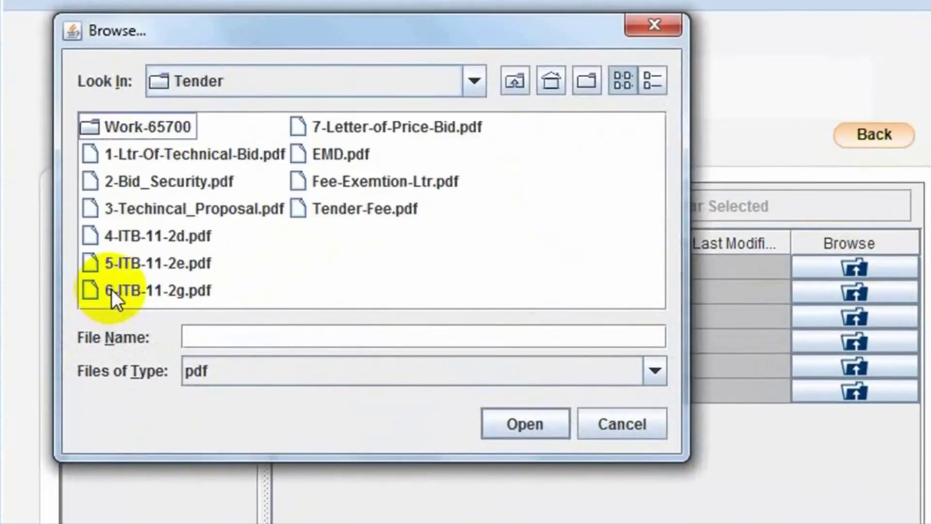
{"action": "left_click", "coordinate": [247, 194]}
{"action": "left_click", "coordinate": [522, 420]}
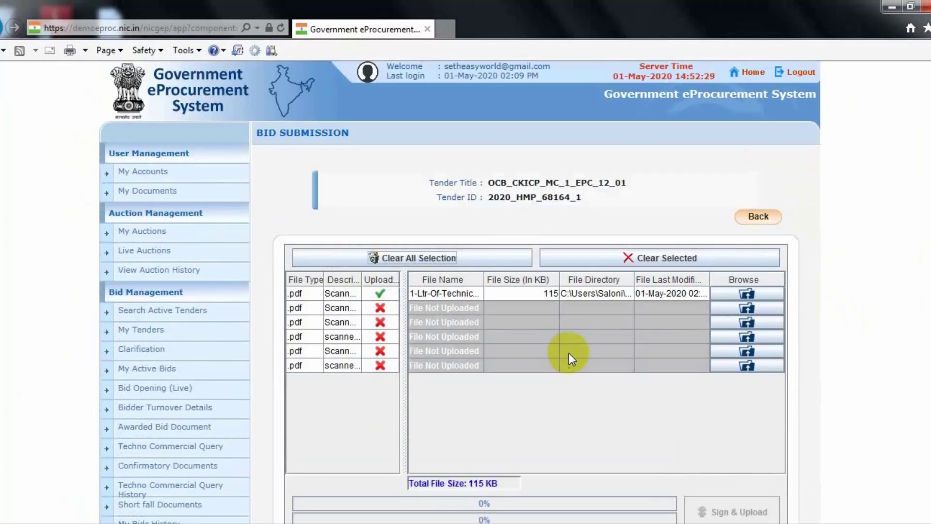
Step: Attach 2-Bid_Security.pdf from Desktop > Tender as the second cover document
{"action": "scroll", "coordinate": [569, 356], "scroll_direction": "down", "scroll_amount": 2}
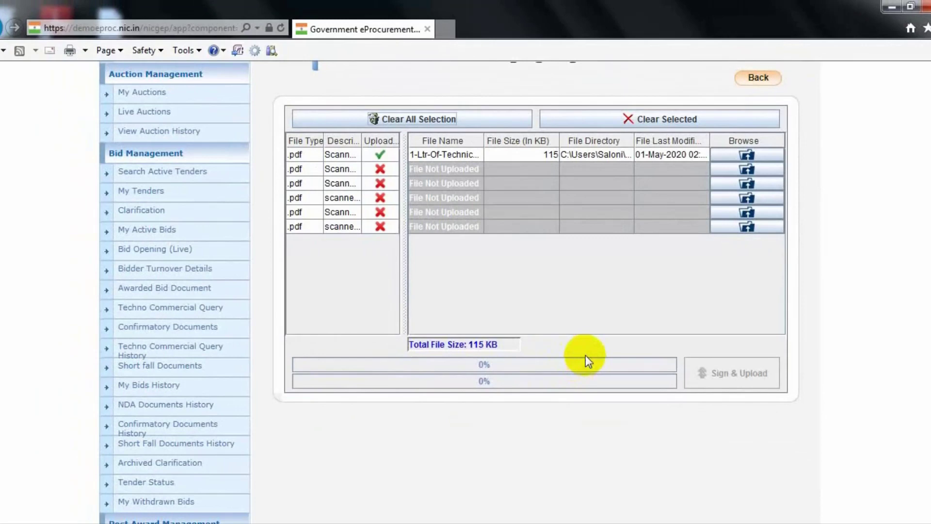
{"action": "scroll", "coordinate": [586, 355], "scroll_direction": "up", "scroll_amount": 3}
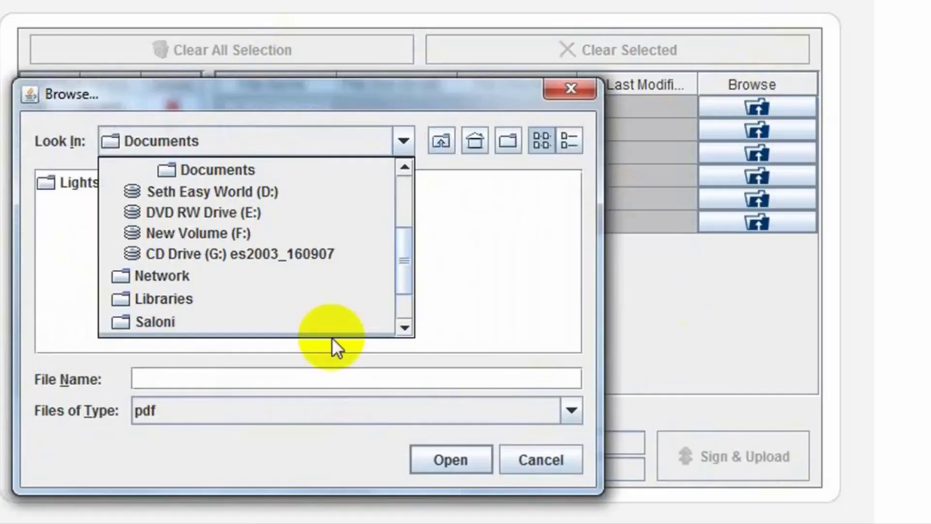
{"action": "scroll", "coordinate": [403, 291], "scroll_direction": "up", "scroll_amount": 3}
{"action": "left_click", "coordinate": [401, 276]}
{"action": "double_click", "coordinate": [329, 364]}
{"action": "double_click", "coordinate": [78, 209]}
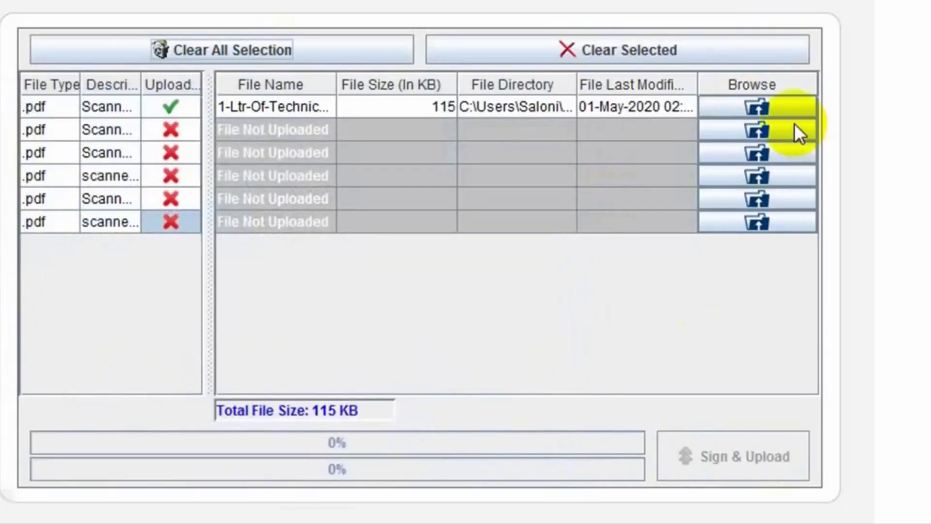
{"action": "left_click", "coordinate": [785, 130]}
{"action": "left_click", "coordinate": [403, 140]}
{"action": "scroll", "coordinate": [291, 223], "scroll_direction": "up", "scroll_amount": 3}
{"action": "left_click", "coordinate": [150, 193]}
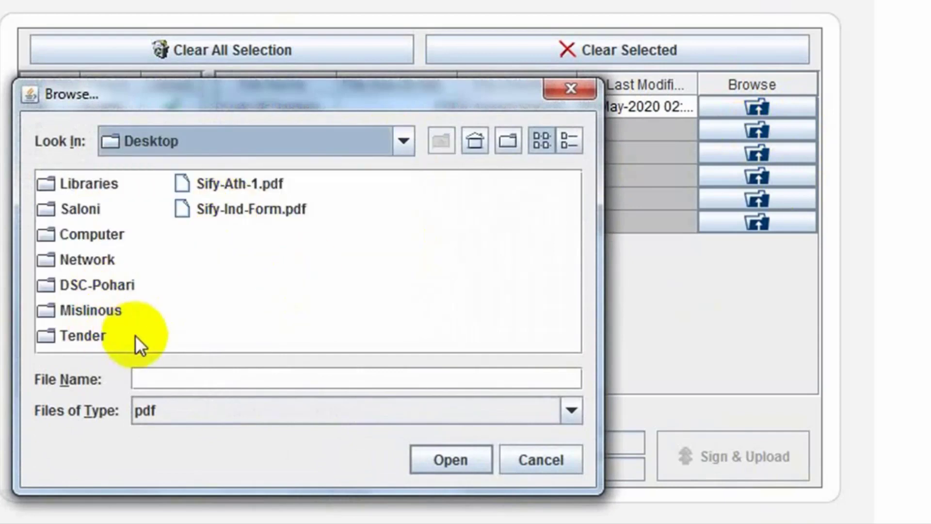
{"action": "double_click", "coordinate": [92, 332]}
{"action": "double_click", "coordinate": [78, 235]}
Step: Attach 3-Techincal_Proposal.pdf and 4-ITB-11-2d.pdf as the third and fourth documents
{"action": "left_click", "coordinate": [785, 153]}
{"action": "left_click", "coordinate": [403, 140]}
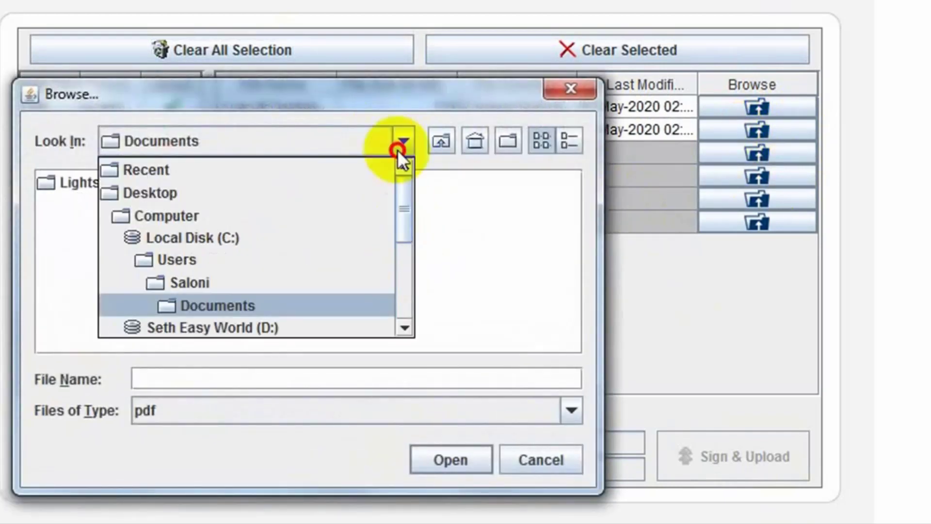
{"action": "left_click", "coordinate": [150, 193]}
{"action": "double_click", "coordinate": [93, 332]}
{"action": "double_click", "coordinate": [80, 259]}
{"action": "left_click", "coordinate": [757, 176]}
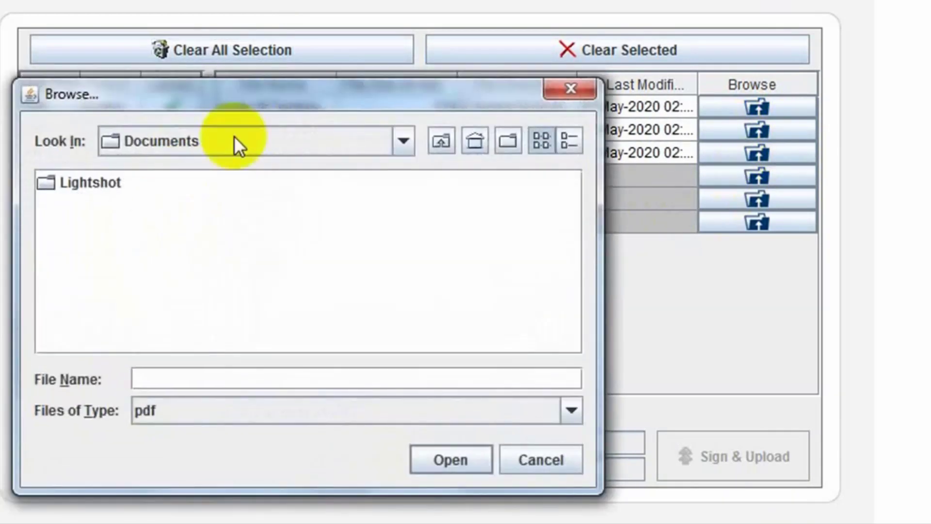
{"action": "left_click", "coordinate": [403, 140]}
{"action": "scroll", "coordinate": [409, 250], "scroll_direction": "up", "scroll_amount": 3}
{"action": "left_click", "coordinate": [150, 193]}
{"action": "double_click", "coordinate": [92, 333]}
{"action": "left_click", "coordinate": [83, 285]}
{"action": "double_click", "coordinate": [82, 285]}
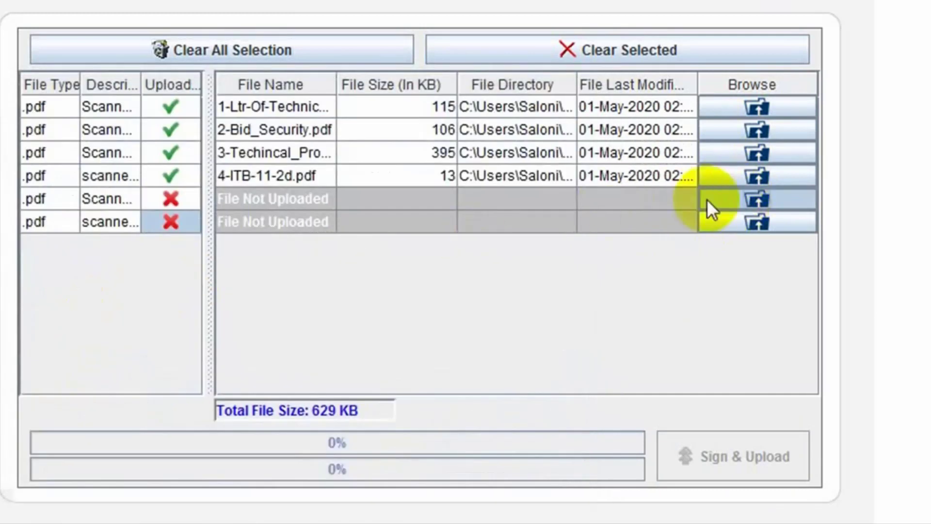
Step: Attach 5-ITB-11-2e.pdf and 6-ITB-11-2g.pdf as the fifth and sixth documents, then Sign & Upload
{"action": "left_click", "coordinate": [756, 199]}
{"action": "left_click", "coordinate": [403, 141]}
{"action": "scroll", "coordinate": [408, 167], "scroll_direction": "up", "scroll_amount": 3}
{"action": "left_click", "coordinate": [150, 192]}
{"action": "double_click", "coordinate": [83, 336]}
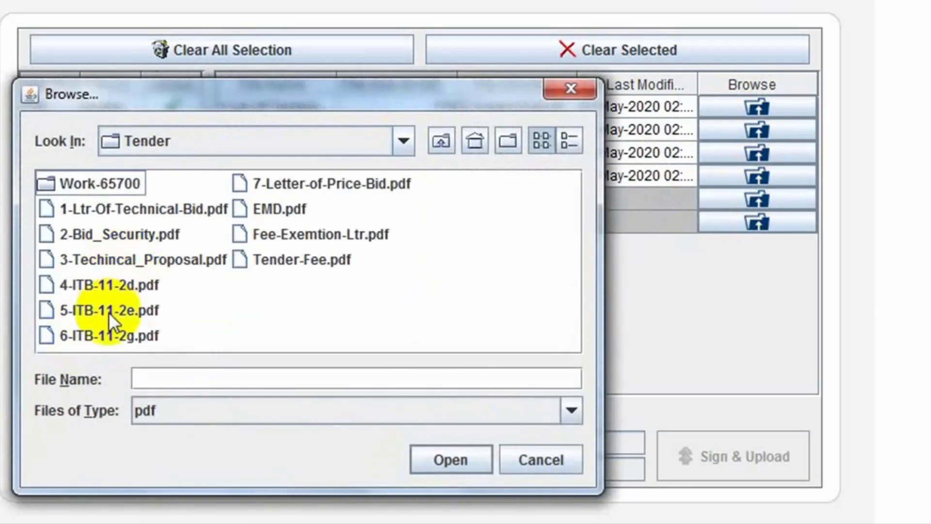
{"action": "double_click", "coordinate": [99, 307]}
{"action": "left_click", "coordinate": [756, 222]}
{"action": "left_click", "coordinate": [403, 140]}
{"action": "scroll", "coordinate": [395, 280], "scroll_direction": "up", "scroll_amount": 3}
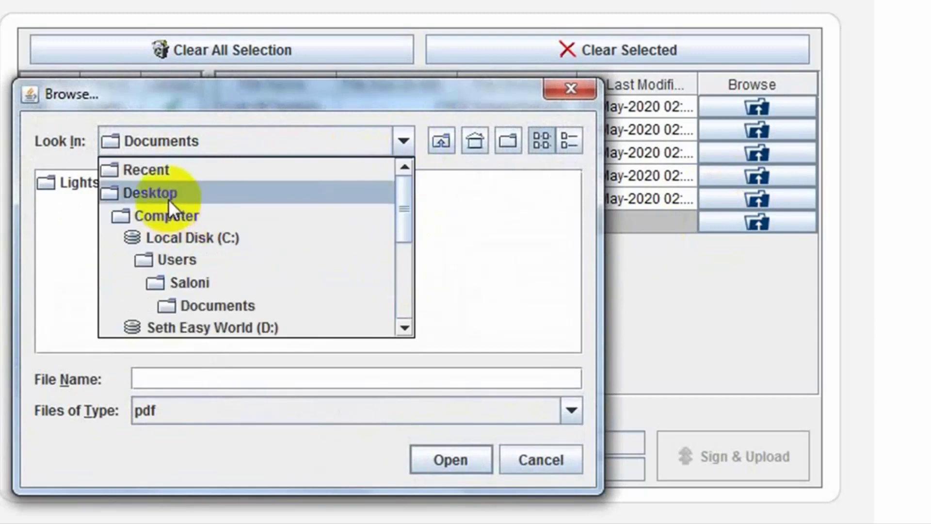
{"action": "left_click", "coordinate": [150, 189]}
{"action": "double_click", "coordinate": [85, 335]}
{"action": "double_click", "coordinate": [80, 334]}
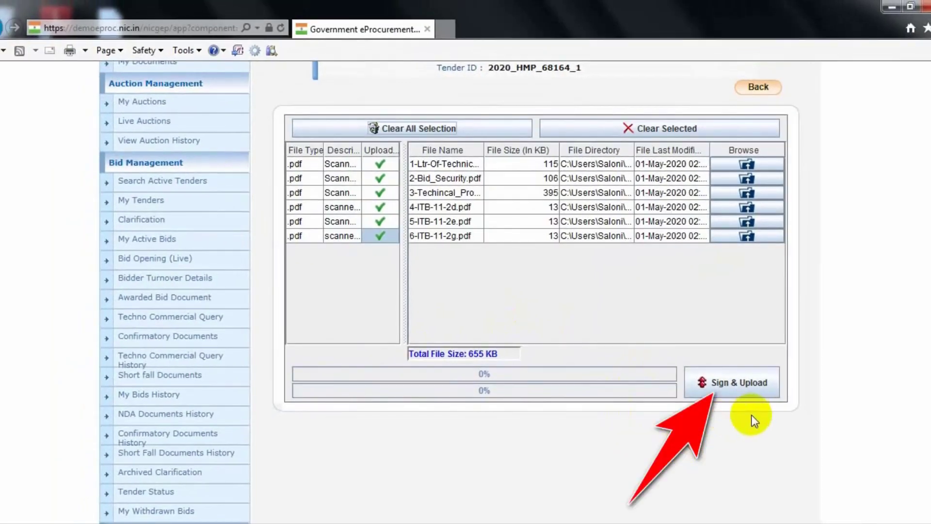
{"action": "left_click", "coordinate": [746, 456]}
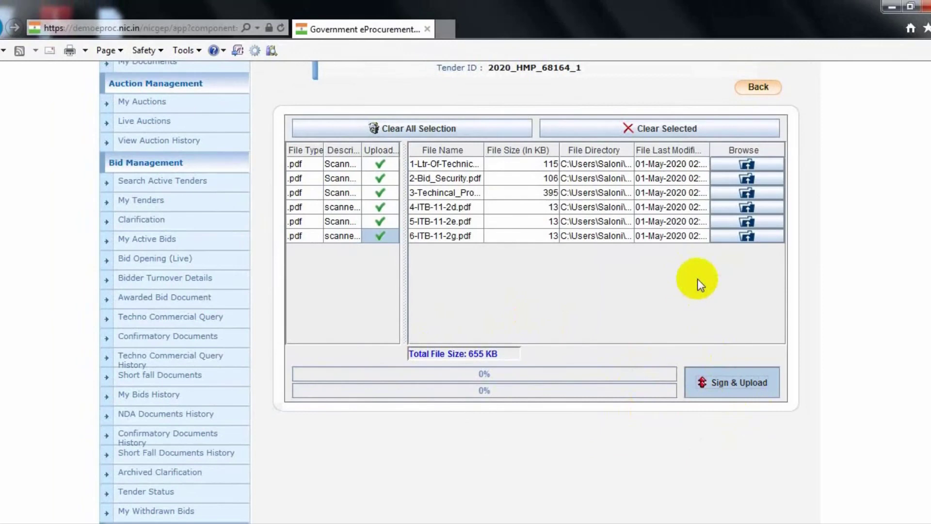
Step: Enter the digital signature PIN to sign and upload the six technical documents
{"action": "type", "text": "1"}
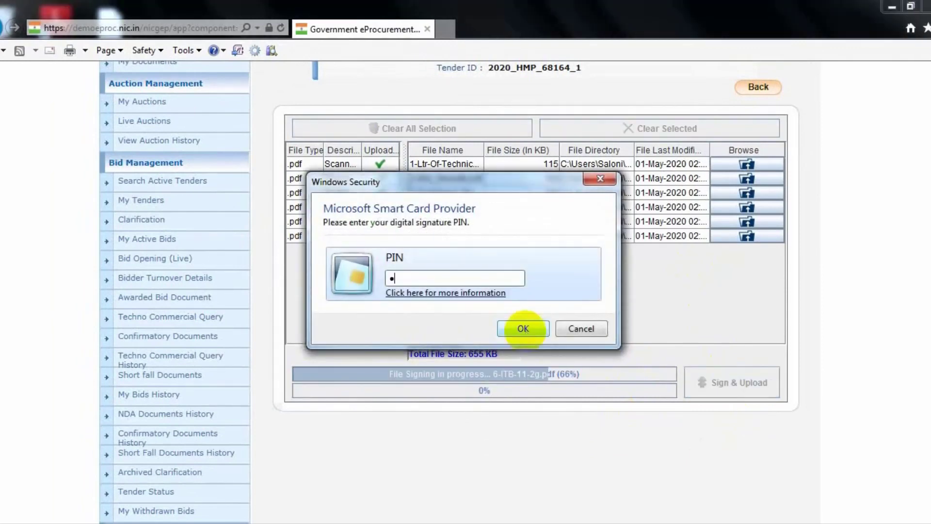
{"action": "type", "text": "2345678"}
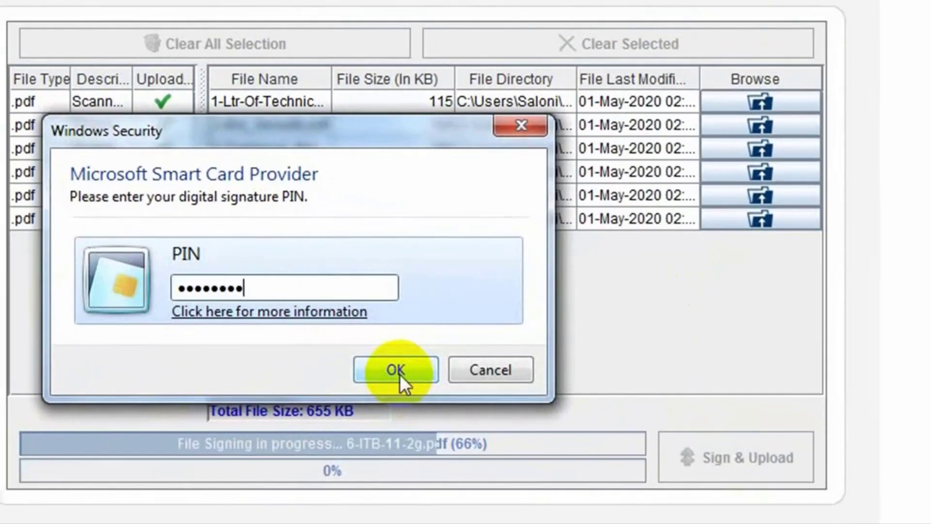
{"action": "left_click", "coordinate": [396, 370]}
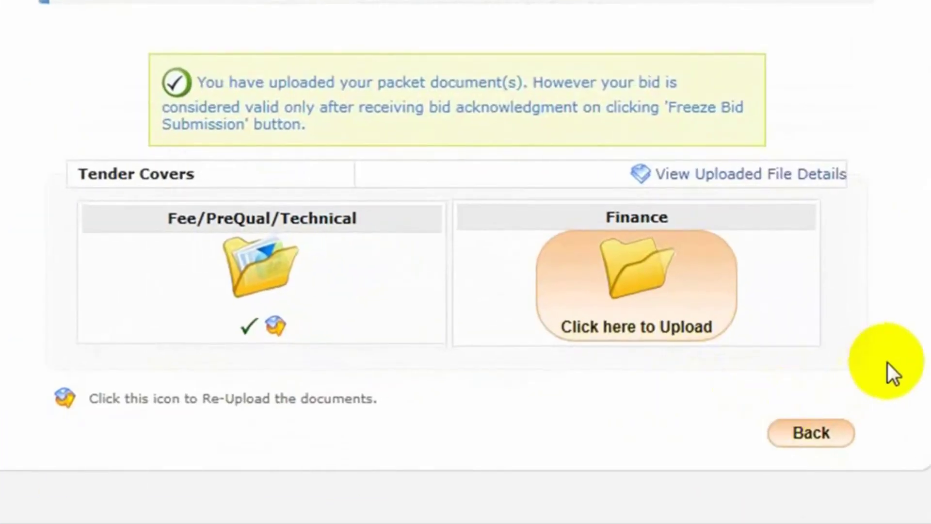
{"action": "scroll", "coordinate": [887, 362], "scroll_direction": "up", "scroll_amount": 2}
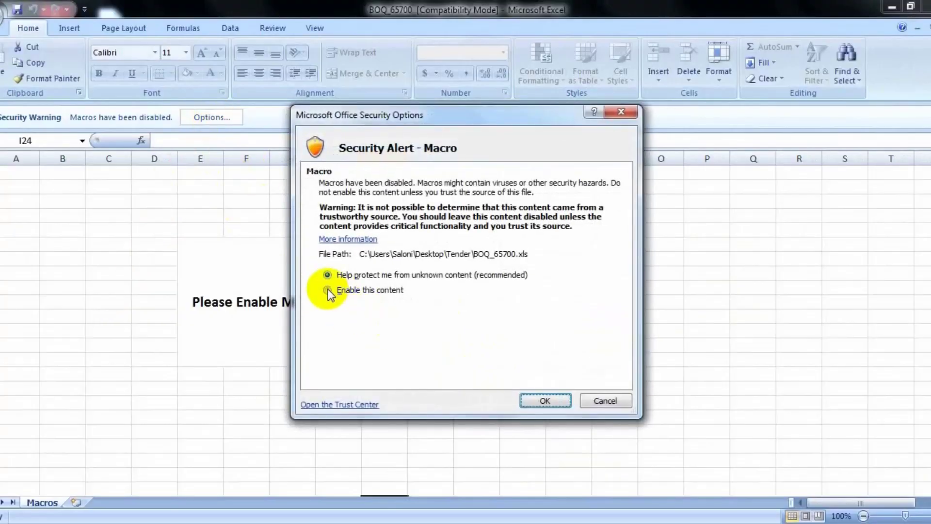
Step: Enable macros in the BOQ_65700 workbook and zoom out to see the whole sheet
{"action": "left_click", "coordinate": [327, 289]}
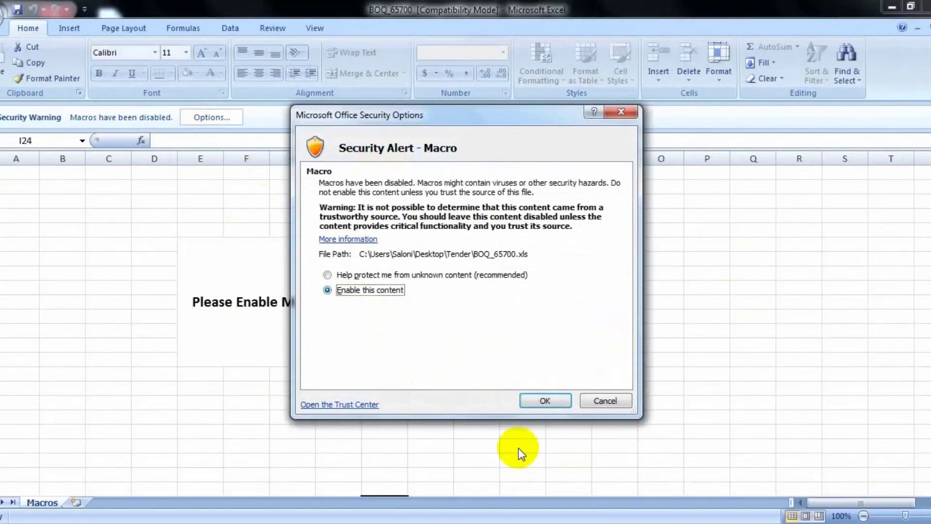
{"action": "left_click", "coordinate": [543, 400]}
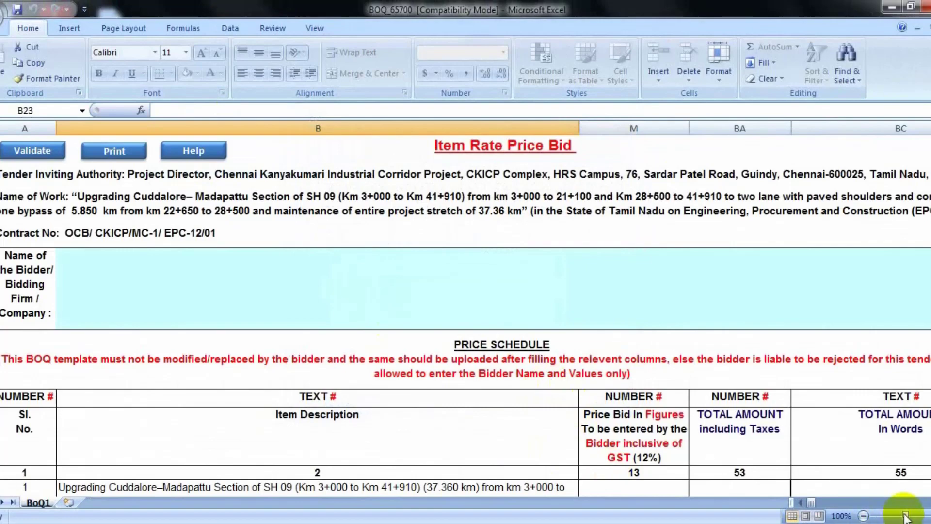
{"action": "left_click_drag", "start_coordinate": [905, 515], "coordinate": [896, 517]}
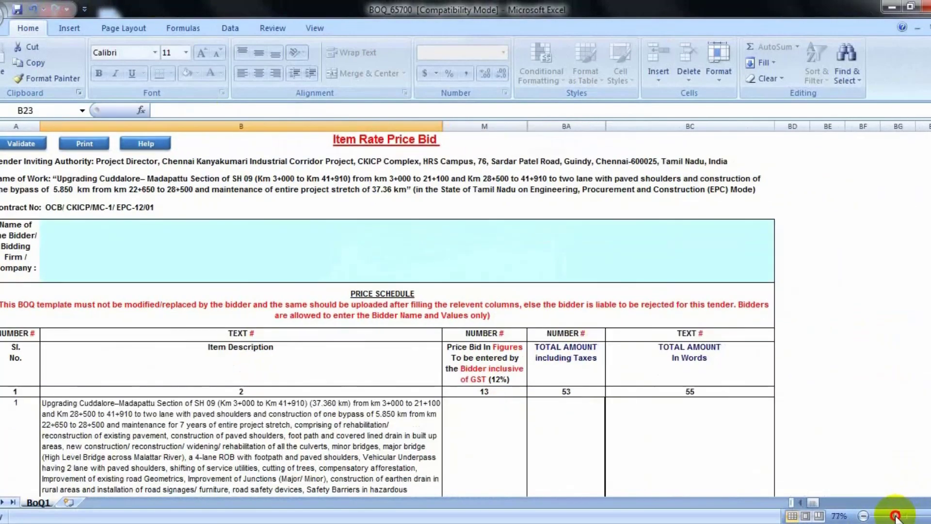
Step: Enter the bidder's firm name on the Item Rate Price Bid sheet, then select item 1.01's price cell
{"action": "left_click", "coordinate": [195, 243]}
{"action": "type", "text": "SETH E"}
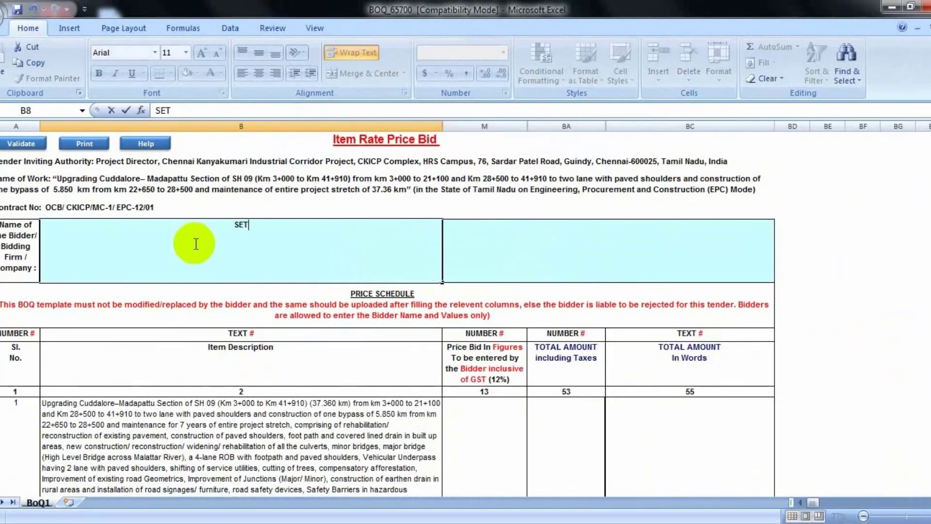
{"action": "type", "text": "ASY WORLD"}
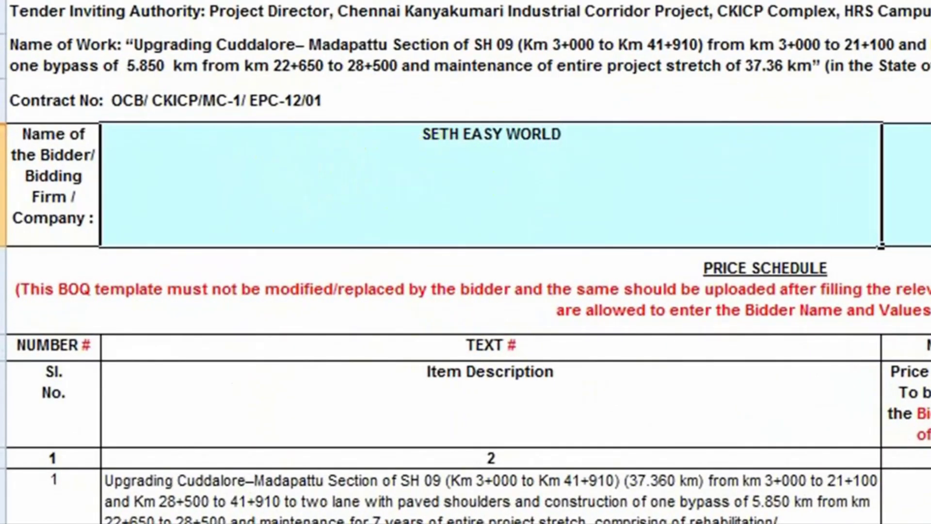
{"action": "key", "text": "Return"}
{"action": "left_click", "coordinate": [927, 181]}
{"action": "left_click", "coordinate": [830, 243]}
{"action": "scroll", "coordinate": [905, 245], "scroll_direction": "down", "scroll_amount": 4}
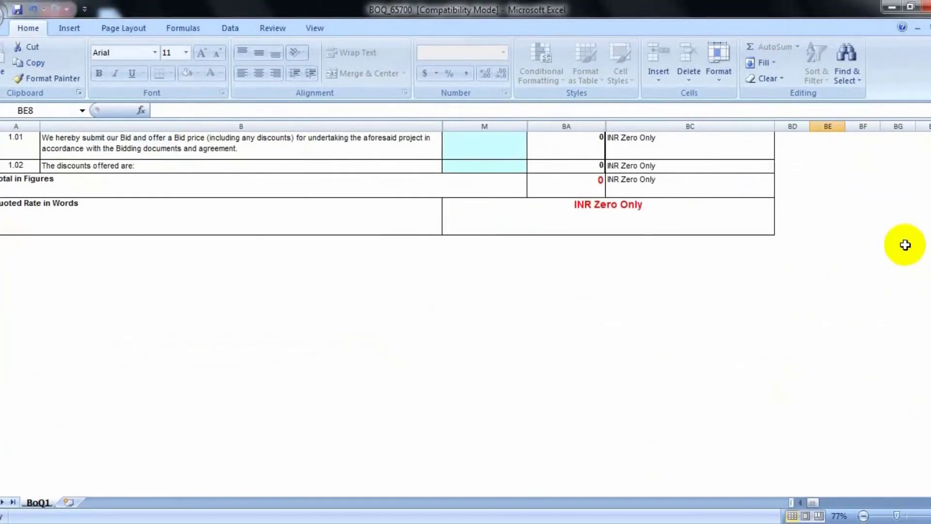
{"action": "scroll", "coordinate": [904, 245], "scroll_direction": "up", "scroll_amount": 1}
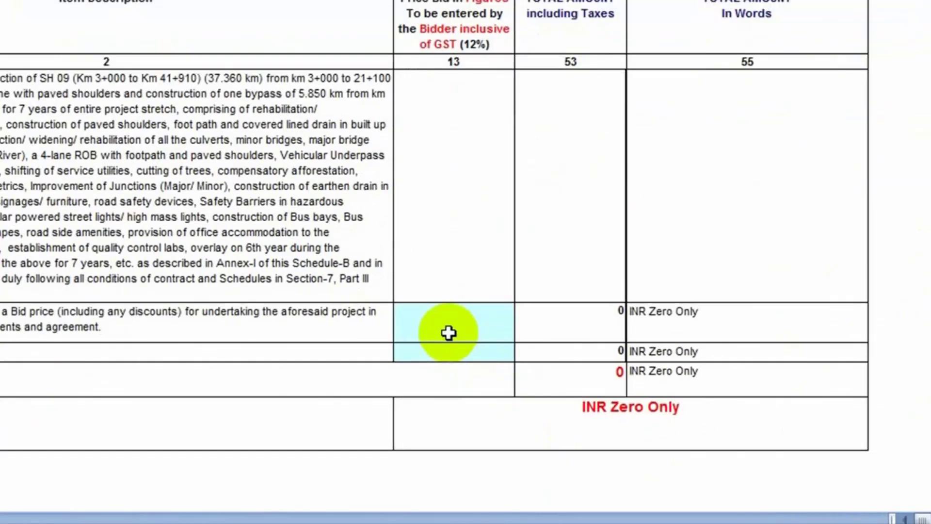
{"action": "left_click", "coordinate": [479, 368]}
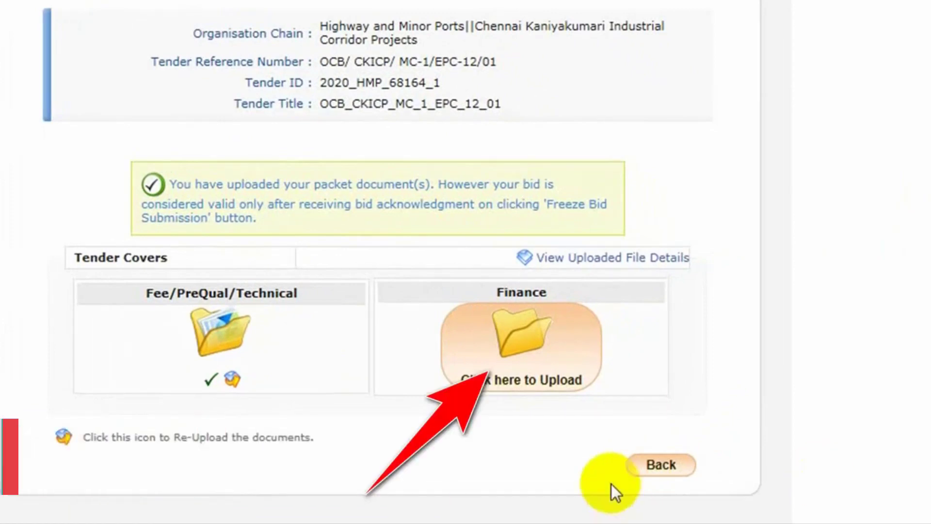
Step: Attach BOQ_65700.xls from Desktop\Tender as the Finance cover's price bid file
{"action": "left_click", "coordinate": [650, 306]}
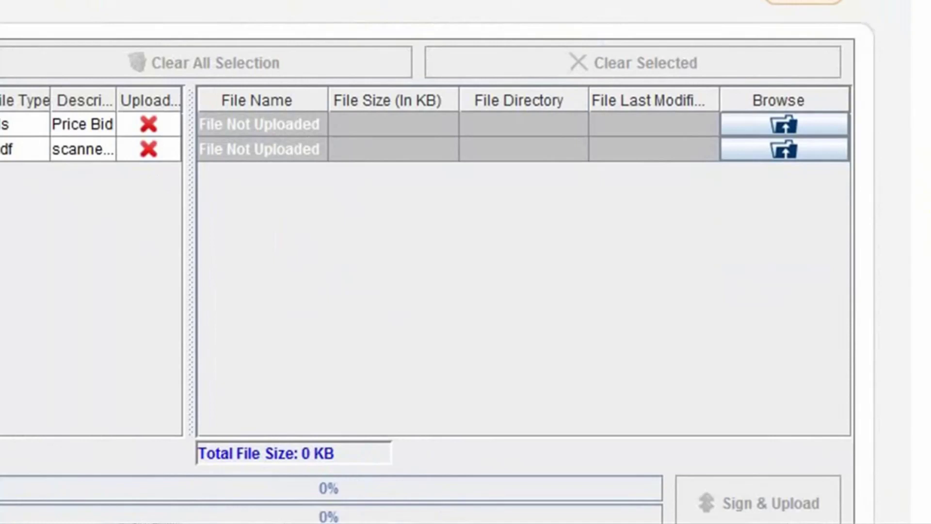
{"action": "left_click", "coordinate": [783, 122]}
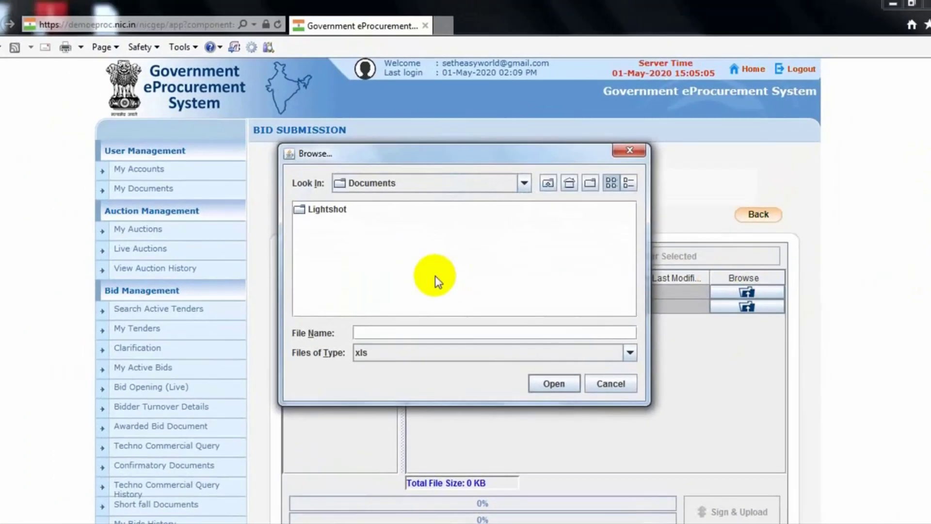
{"action": "left_click", "coordinate": [524, 183]}
{"action": "scroll", "coordinate": [527, 213], "scroll_direction": "up", "scroll_amount": 3}
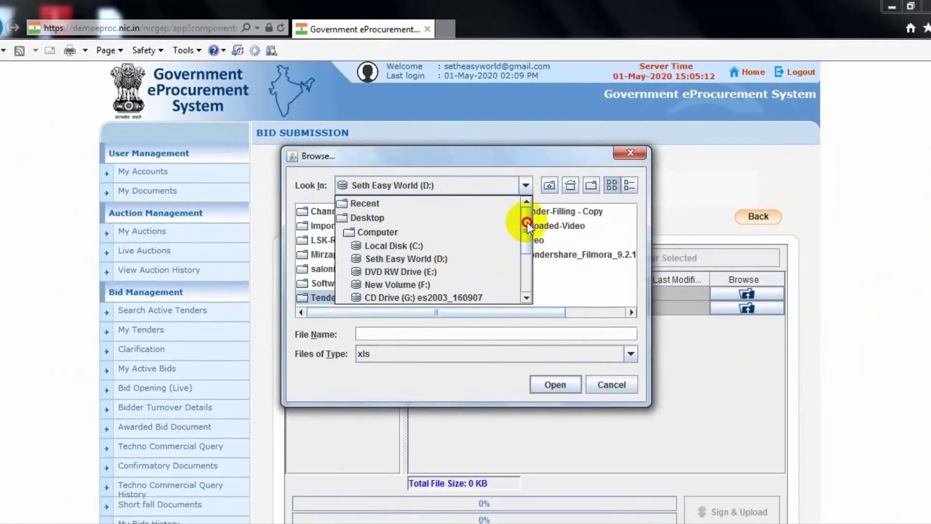
{"action": "left_click", "coordinate": [514, 221]}
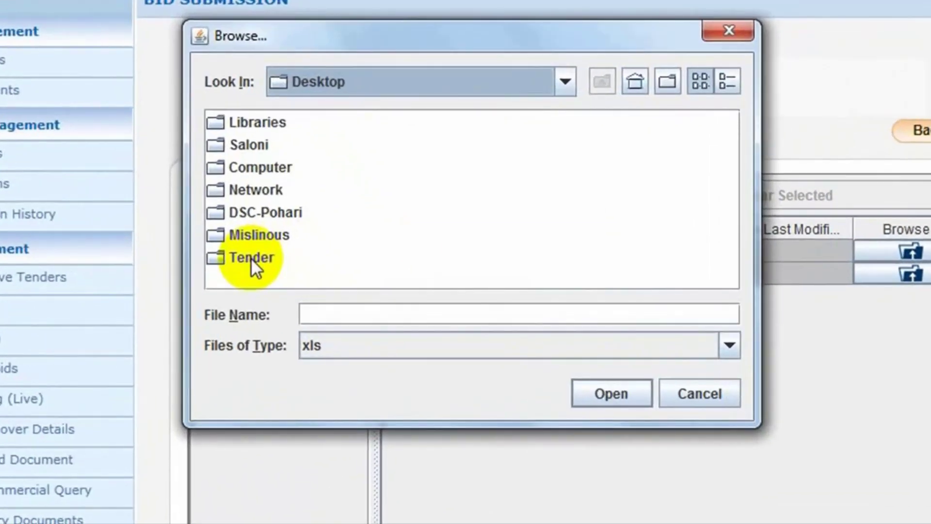
{"action": "double_click", "coordinate": [251, 257]}
{"action": "left_click", "coordinate": [272, 148]}
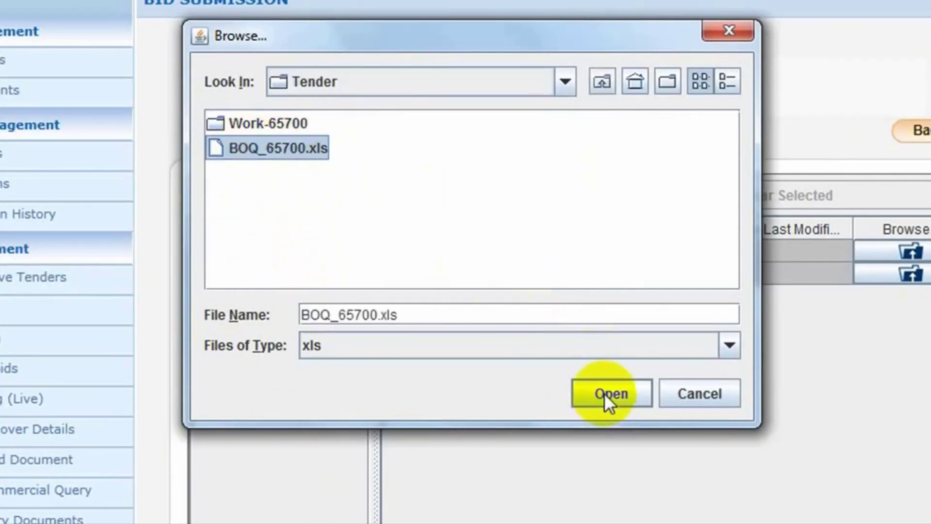
{"action": "left_click", "coordinate": [606, 394]}
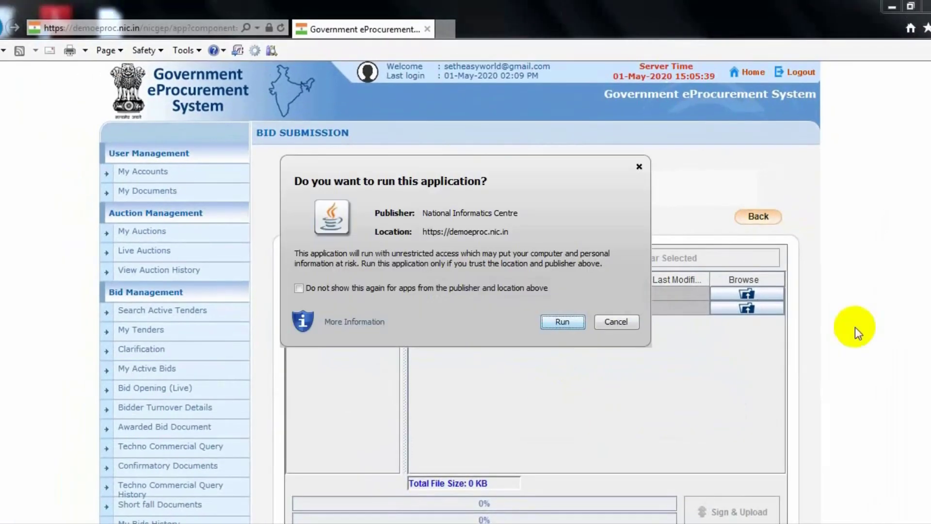
{"action": "left_click", "coordinate": [565, 322]}
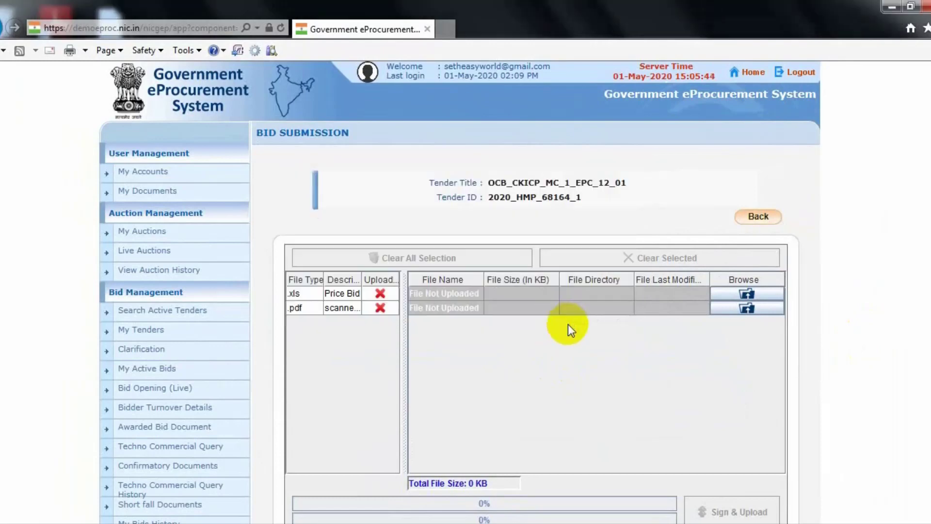
Step: Attach 7-Letter-of-Price-Bid.pdf from Desktop\Tender as the scanned finance document
{"action": "left_click", "coordinate": [746, 308]}
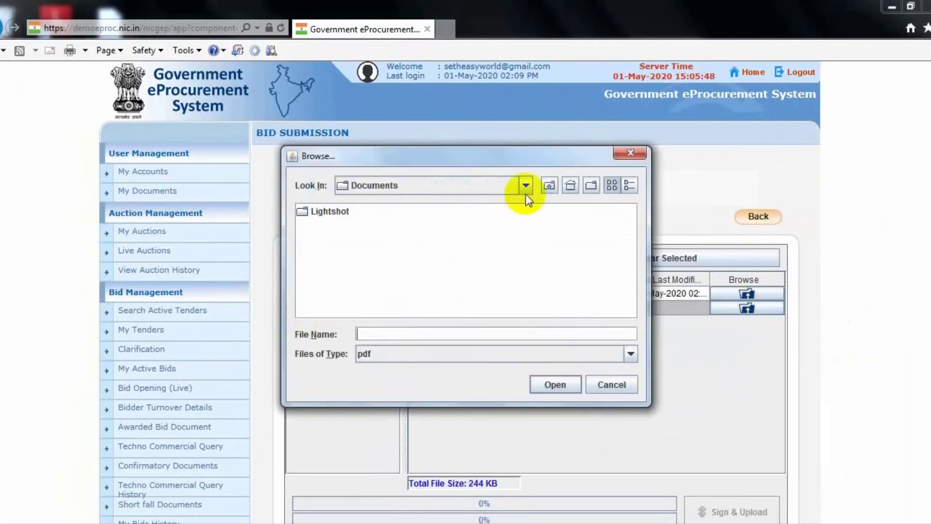
{"action": "left_click", "coordinate": [526, 188]}
{"action": "left_click_drag", "start_coordinate": [526, 262], "coordinate": [524, 195]}
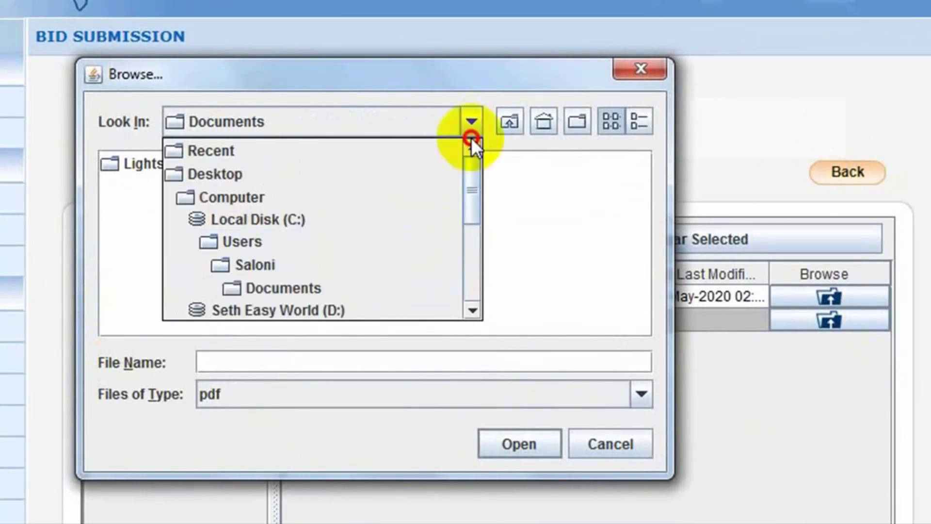
{"action": "left_click", "coordinate": [214, 174]}
{"action": "left_click", "coordinate": [152, 316]}
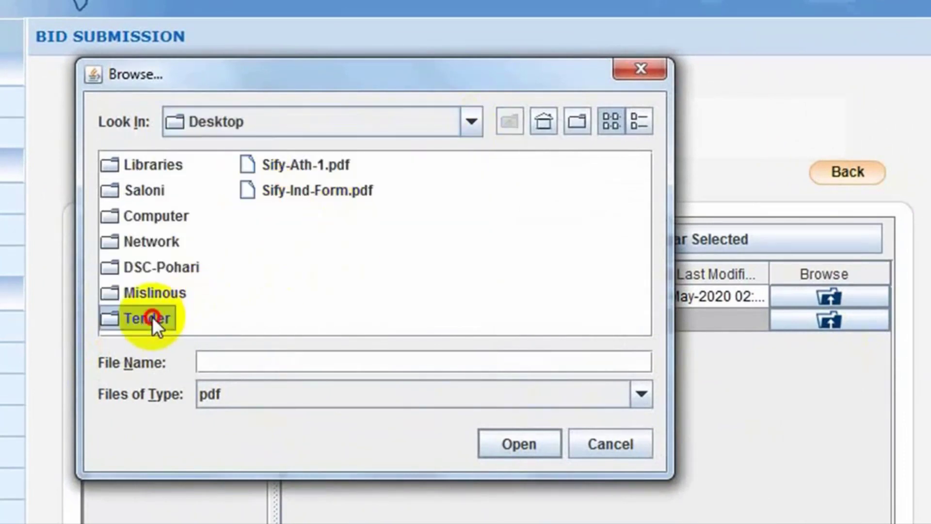
{"action": "double_click", "coordinate": [152, 316]}
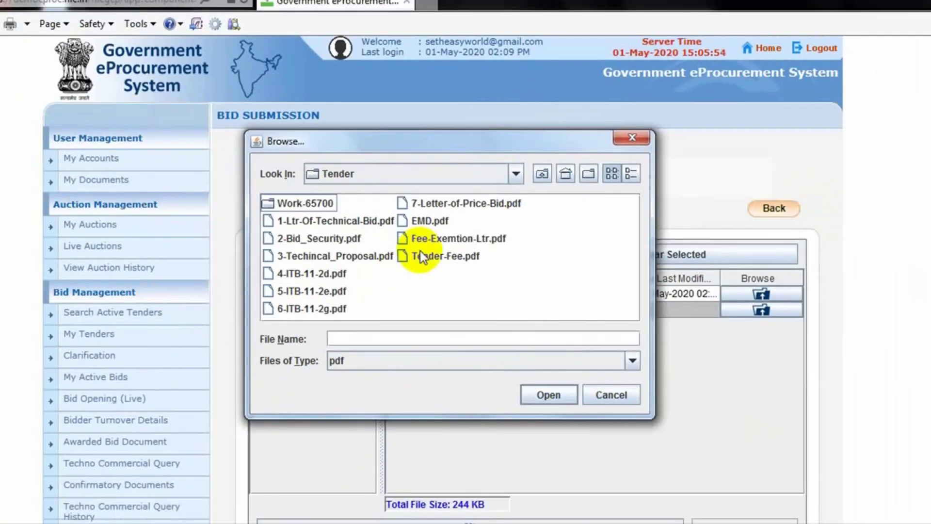
{"action": "left_click", "coordinate": [352, 165]}
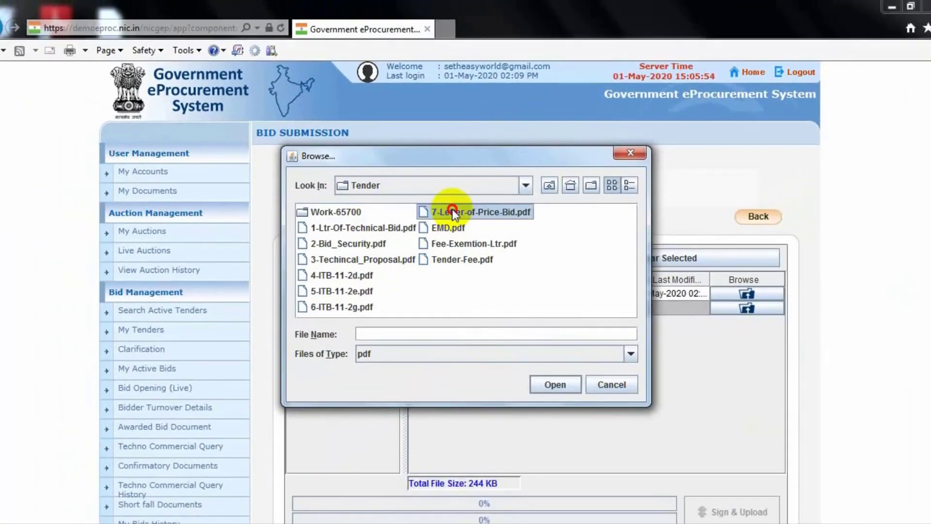
{"action": "left_click", "coordinate": [556, 384]}
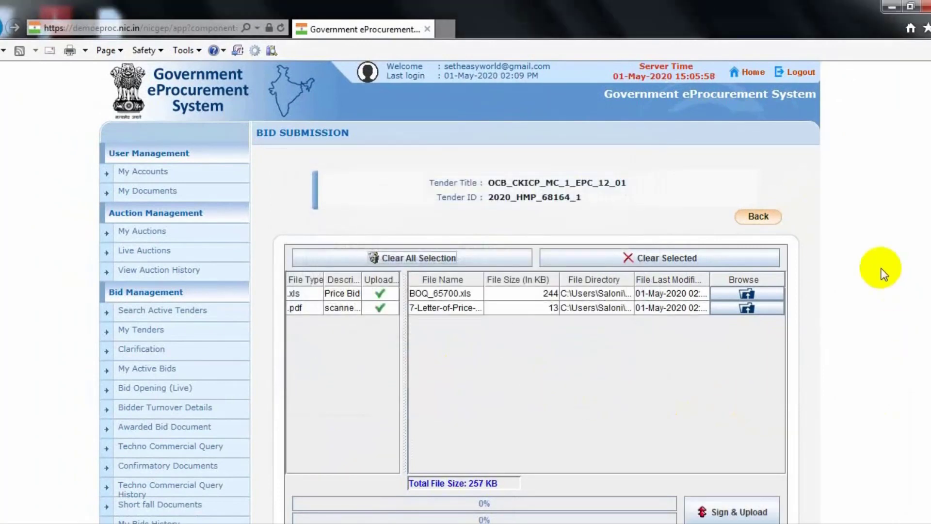
Step: Sign and upload the BOQ_65700.xls and letter-of-price-bid files with the digital signature PIN
{"action": "scroll", "coordinate": [535, 310], "scroll_direction": "down", "scroll_amount": 2}
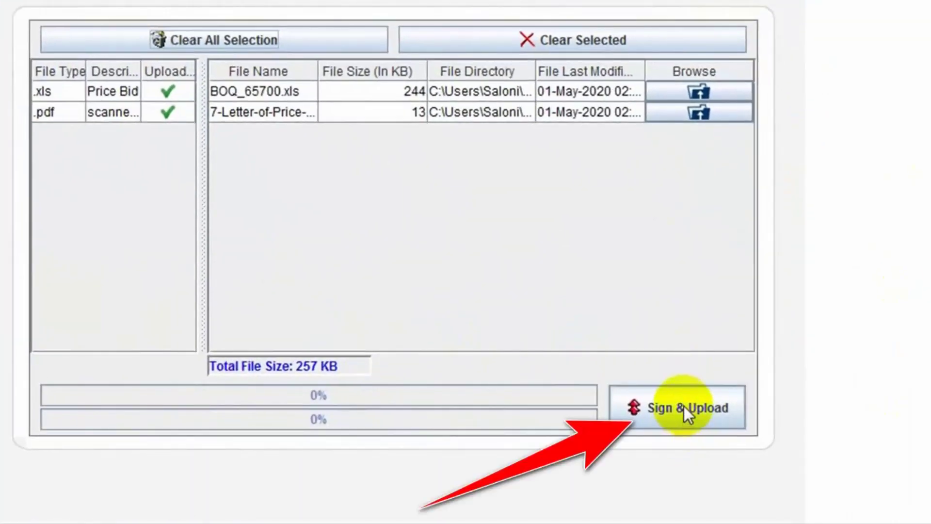
{"action": "left_click", "coordinate": [683, 405]}
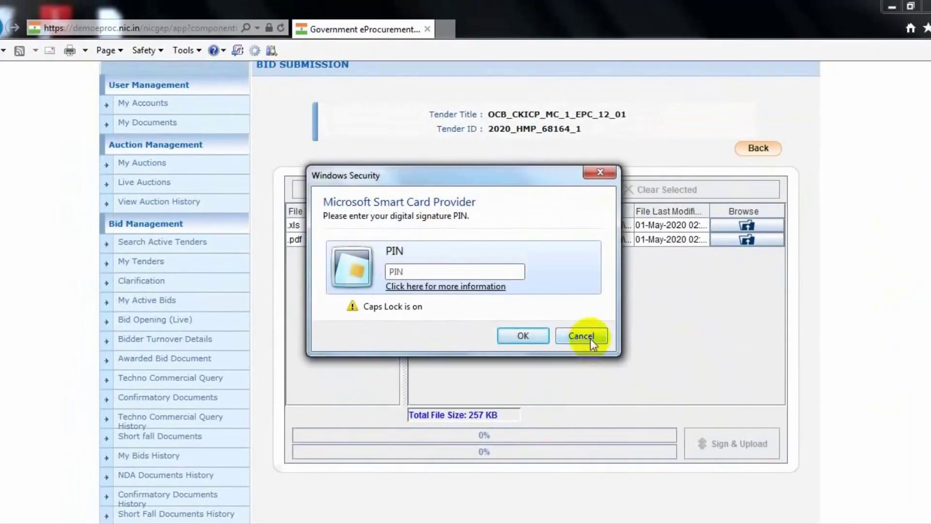
{"action": "type", "text": "•••••••"}
{"action": "left_click", "coordinate": [524, 336]}
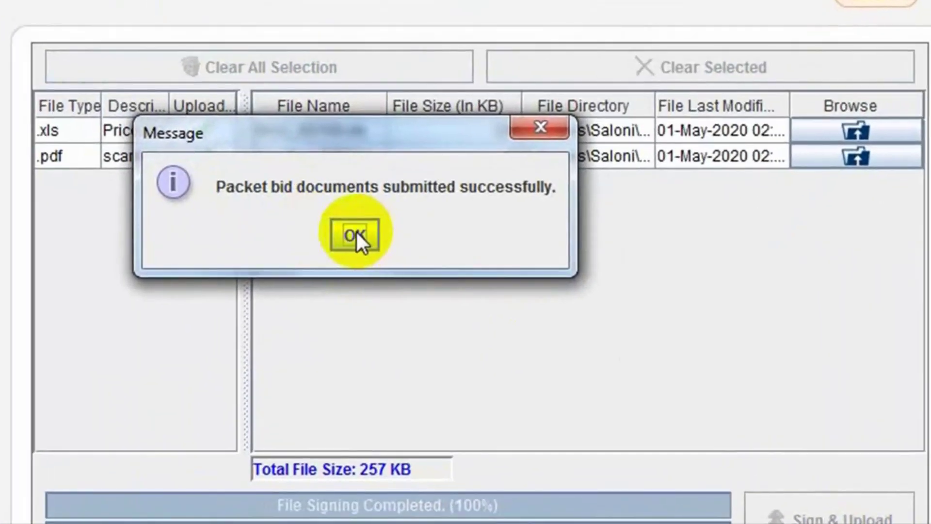
{"action": "left_click", "coordinate": [466, 283]}
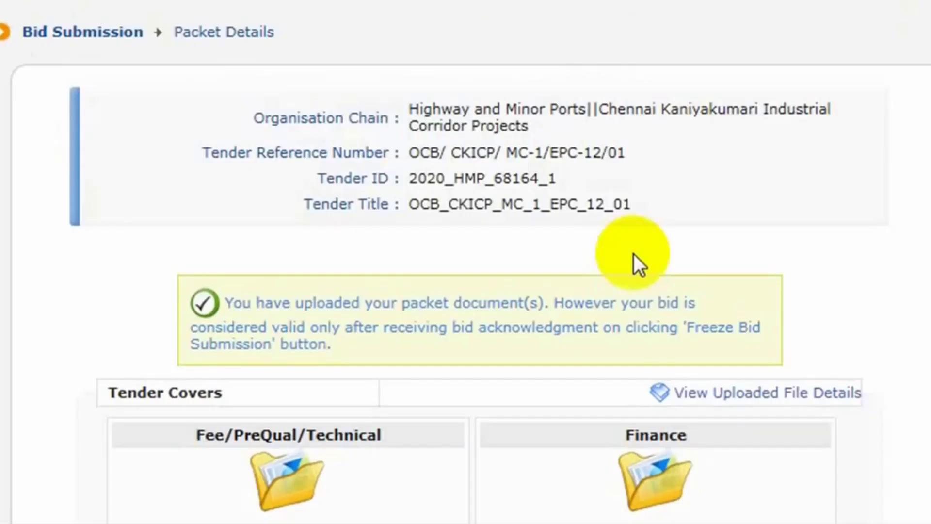
{"action": "scroll", "coordinate": [684, 291], "scroll_direction": "down", "scroll_amount": 5}
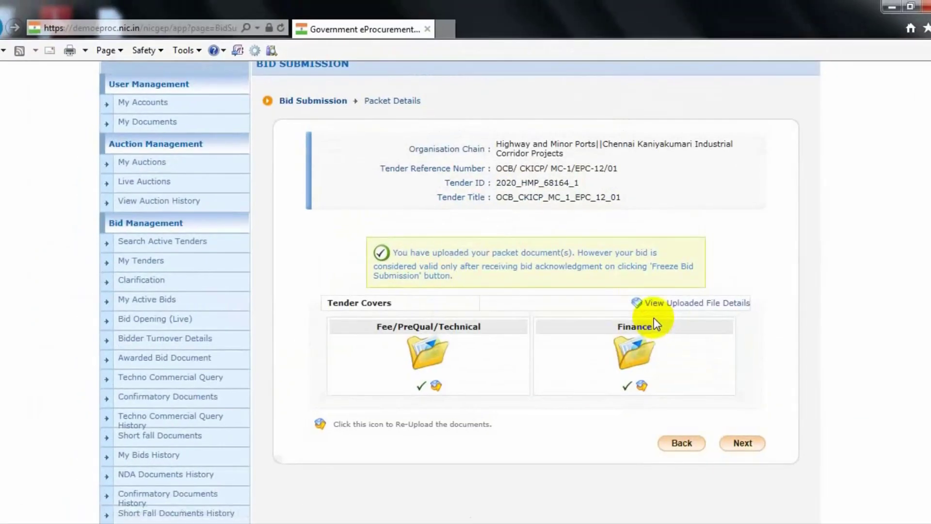
{"action": "left_click", "coordinate": [716, 303]}
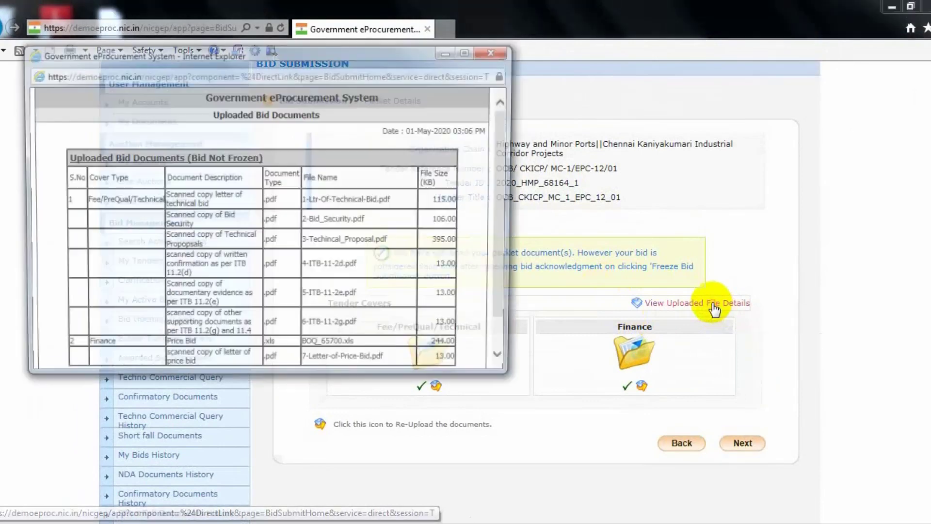
{"action": "scroll", "coordinate": [509, 260], "scroll_direction": "down", "scroll_amount": 2}
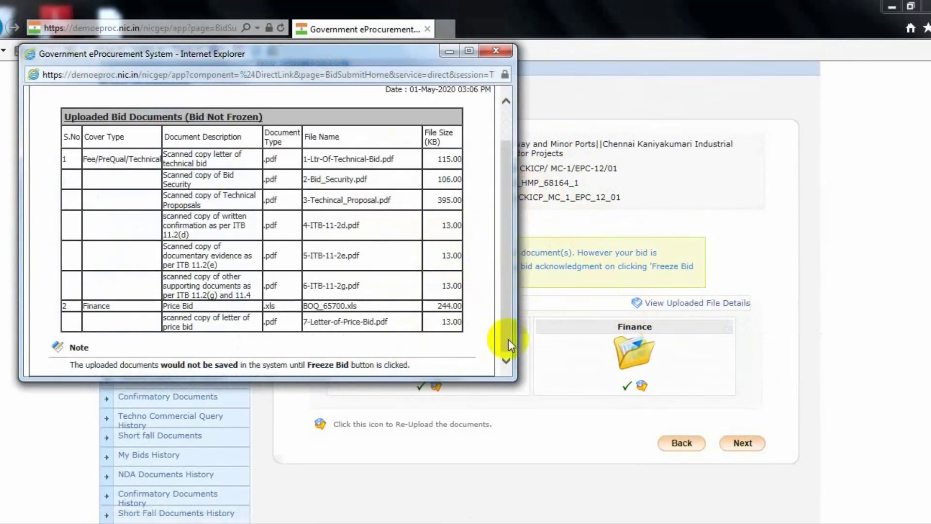
{"action": "left_click", "coordinate": [495, 51]}
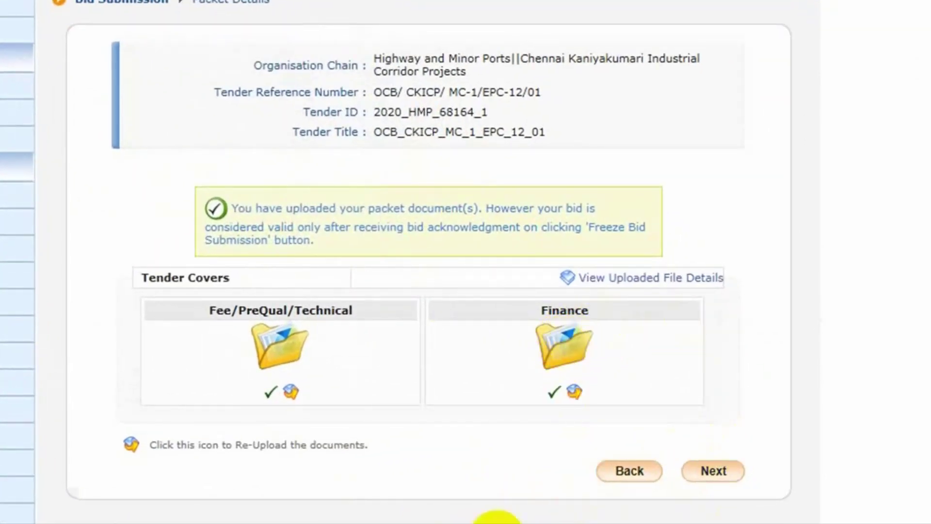
Step: Go to the Bid Preparation Confirmation page and review the EMD payment and eight uploaded documents
{"action": "left_click", "coordinate": [710, 474]}
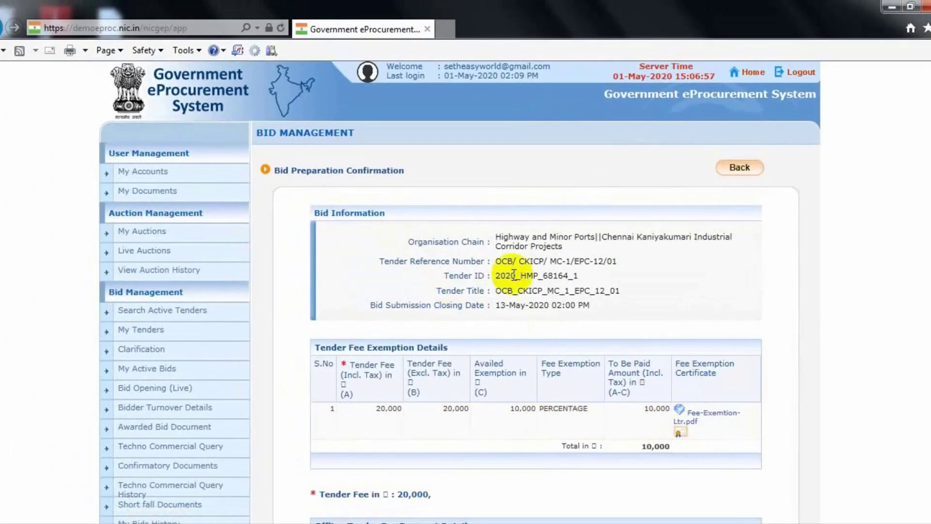
{"action": "scroll", "coordinate": [840, 397], "scroll_direction": "down", "scroll_amount": 3}
{"action": "scroll", "coordinate": [840, 396], "scroll_direction": "down", "scroll_amount": 6}
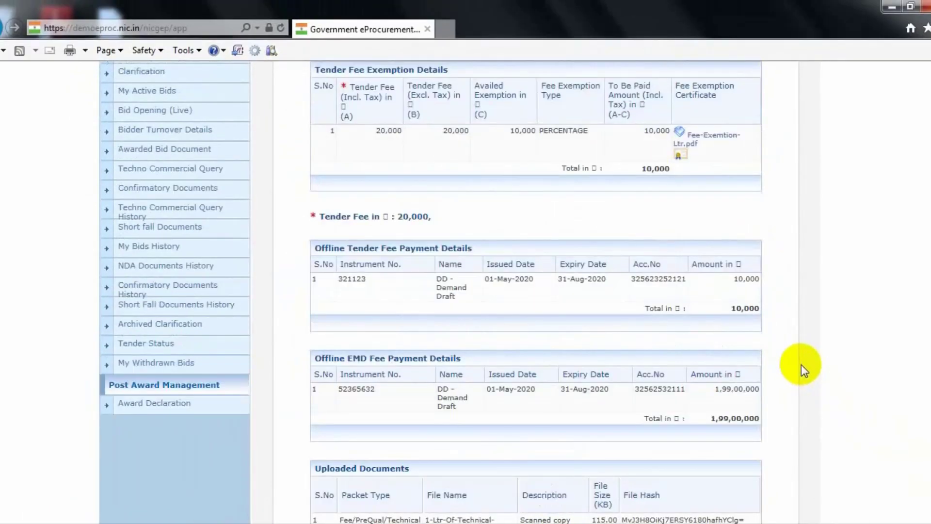
{"action": "scroll", "coordinate": [801, 365], "scroll_direction": "down", "scroll_amount": 6}
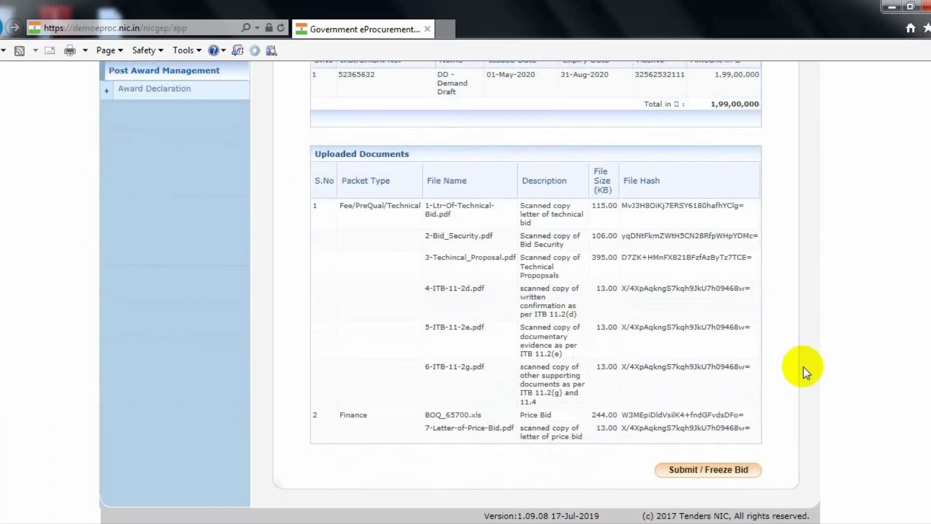
{"action": "scroll", "coordinate": [837, 488], "scroll_direction": "up", "scroll_amount": 5}
{"action": "scroll", "coordinate": [837, 489], "scroll_direction": "down", "scroll_amount": 5}
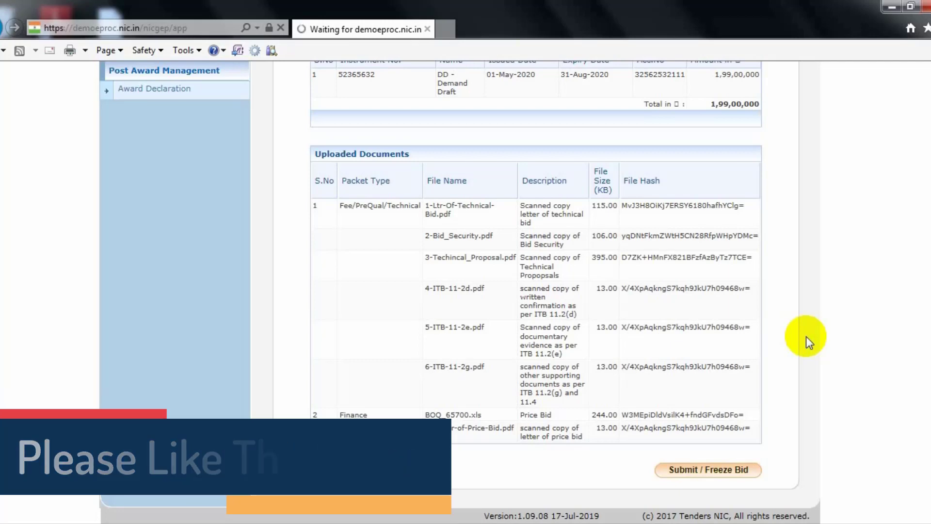
Step: View the frozen bid's Bid Acknowledgement page and start a Lightshot area capture with PrtScn
{"action": "scroll", "coordinate": [842, 488], "scroll_direction": "down", "scroll_amount": 5}
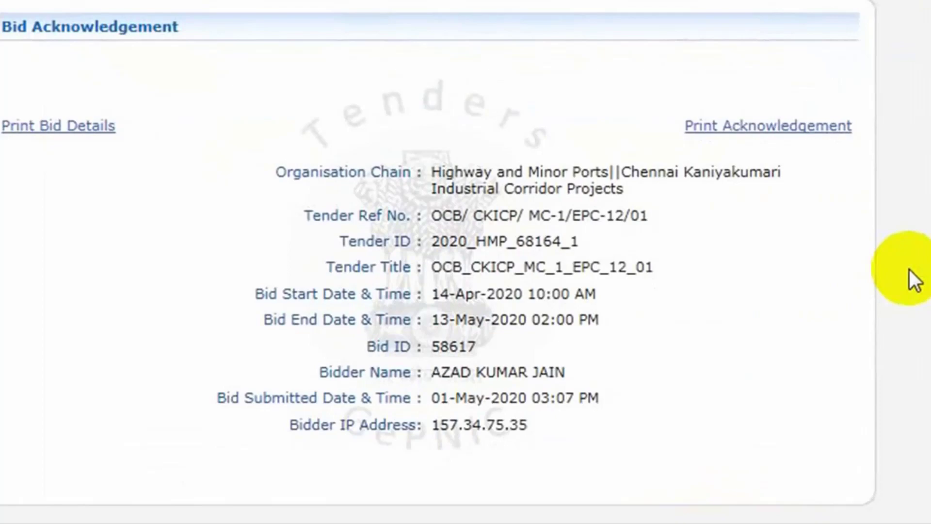
{"action": "key", "text": "Print"}
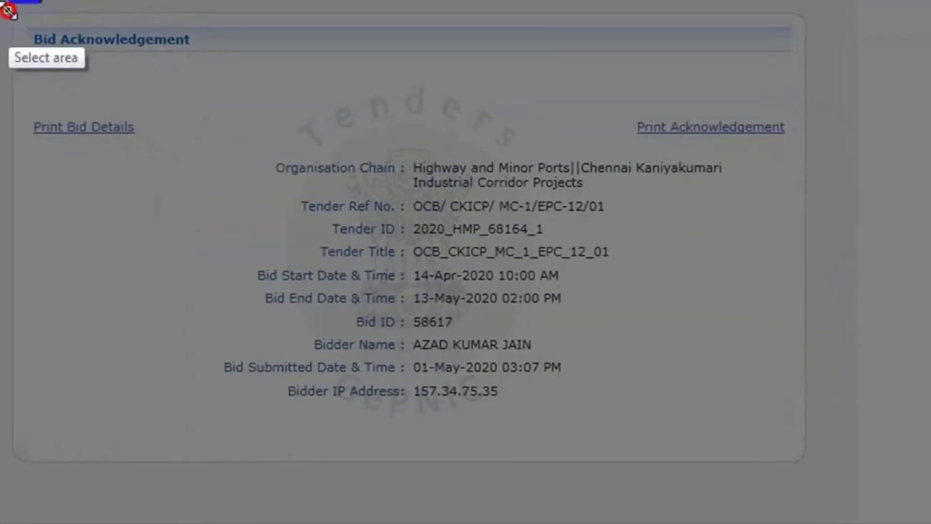
Step: Capture the Bid Acknowledgement panel in Lightshot and save it as a PNG, choosing a Desktop or Computer location
{"action": "left_click_drag", "start_coordinate": [281, 182], "coordinate": [815, 477]}
{"action": "left_click", "coordinate": [759, 496]}
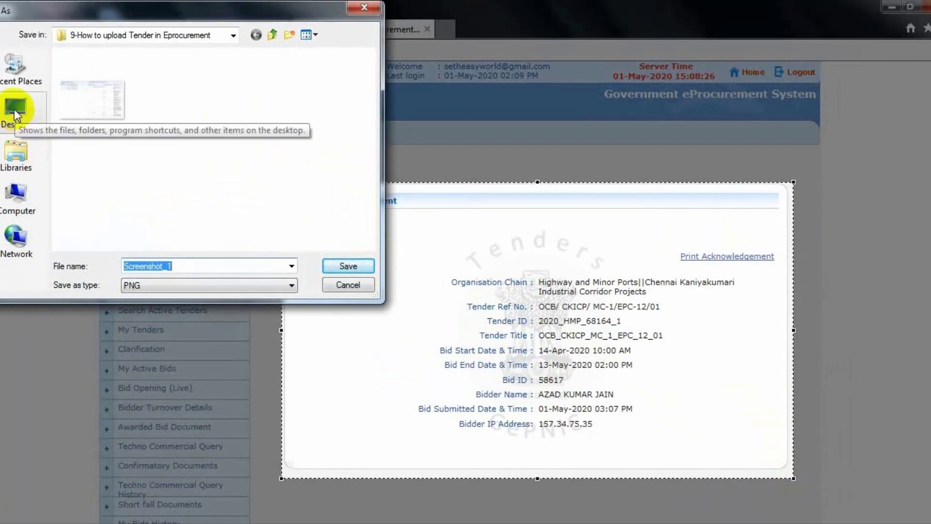
{"action": "left_click", "coordinate": [14, 113]}
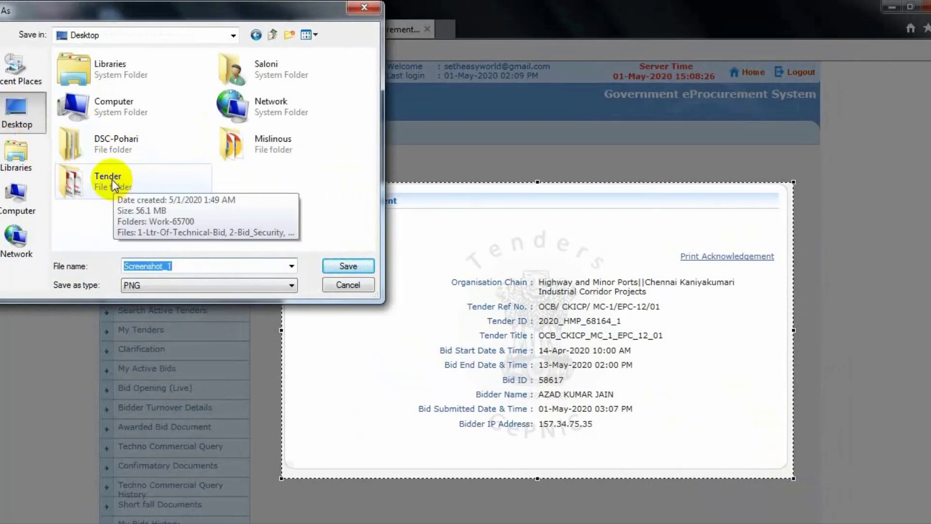
{"action": "left_click", "coordinate": [17, 197]}
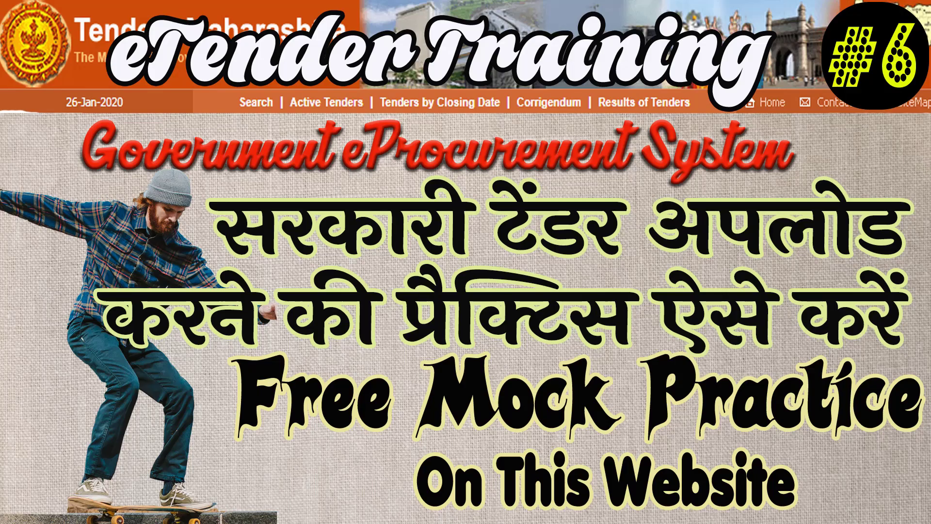